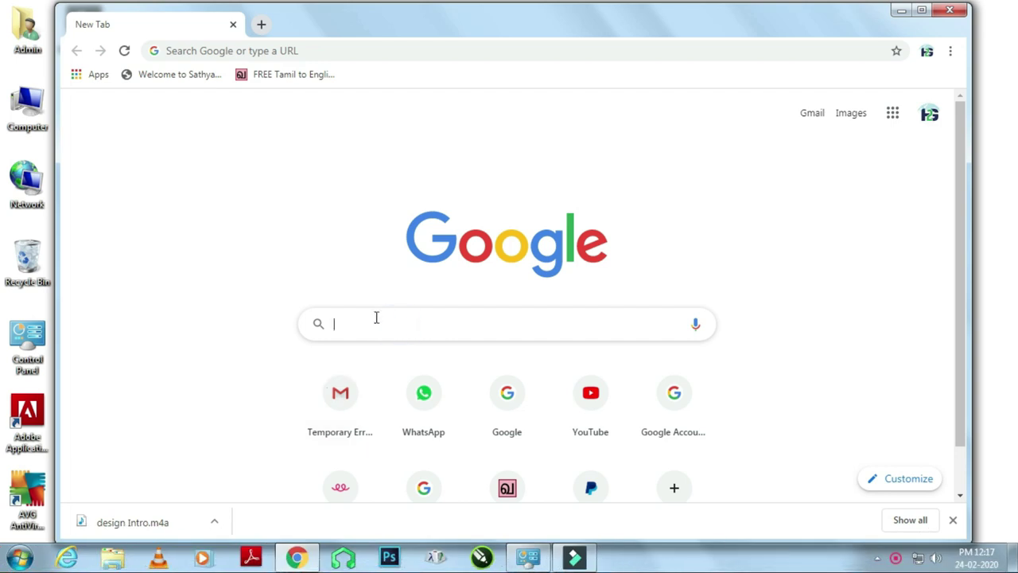
Open Google Images and search for "global warming images".
click(852, 117)
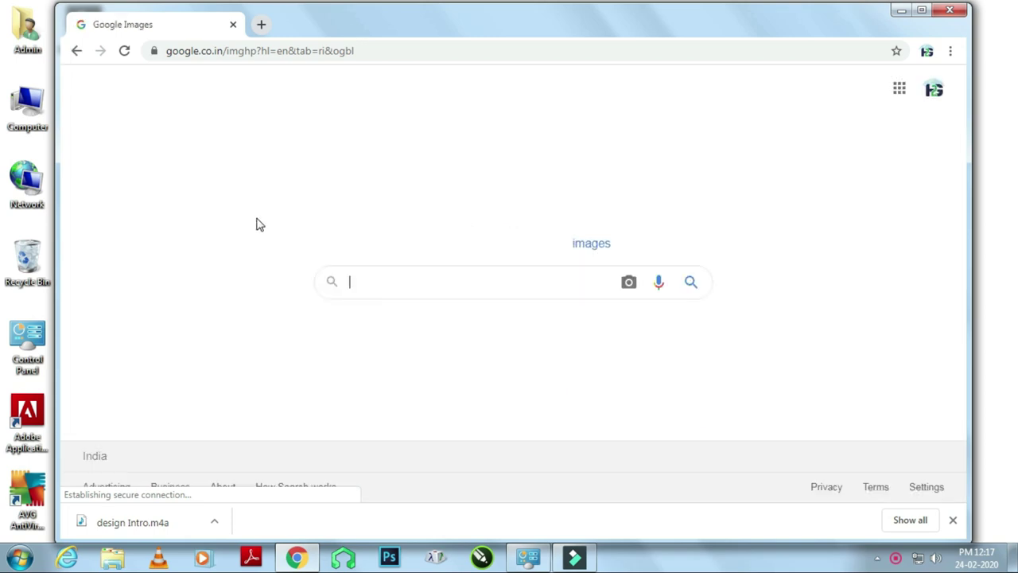
click(384, 278)
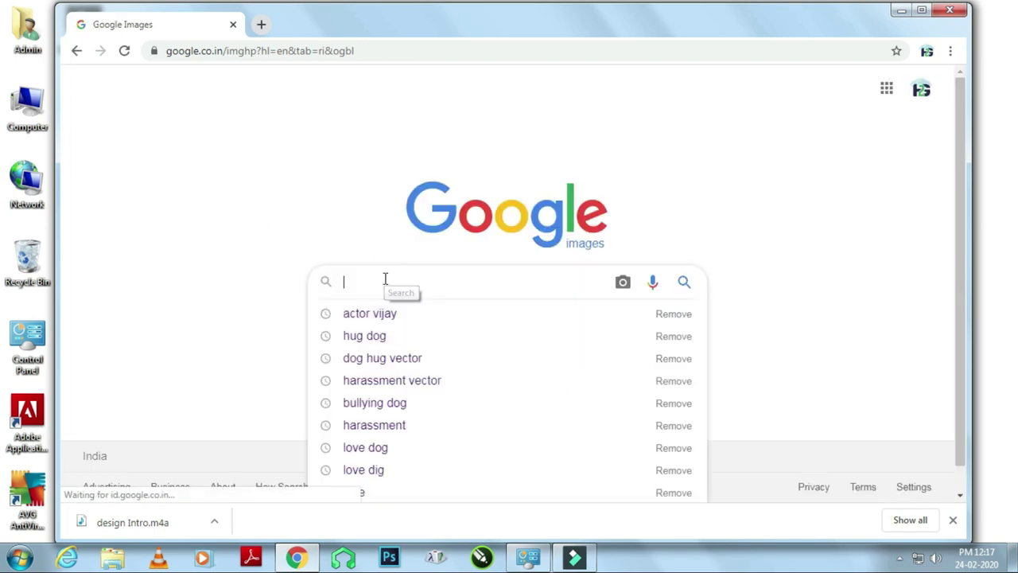
text(global)
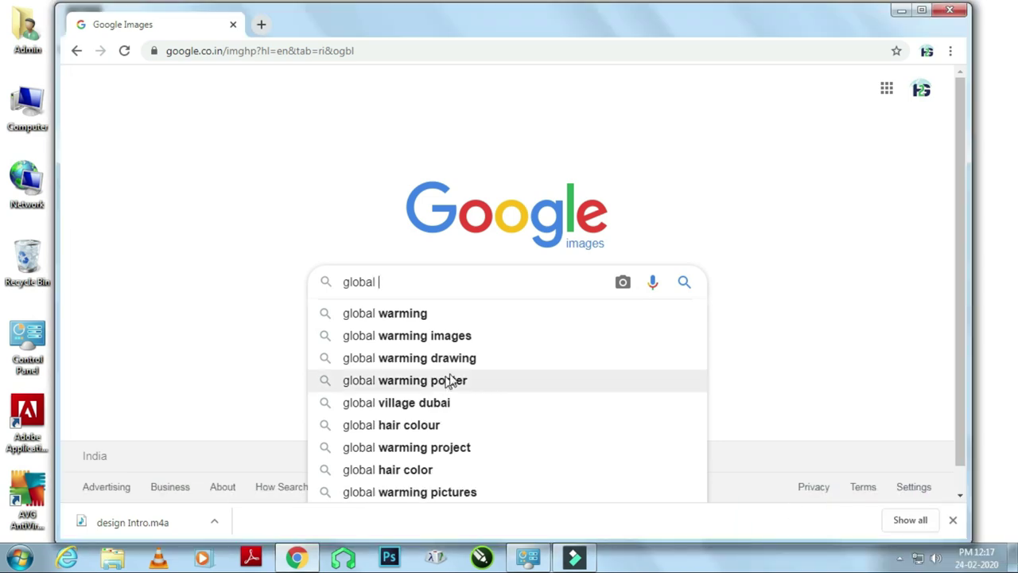
click(427, 344)
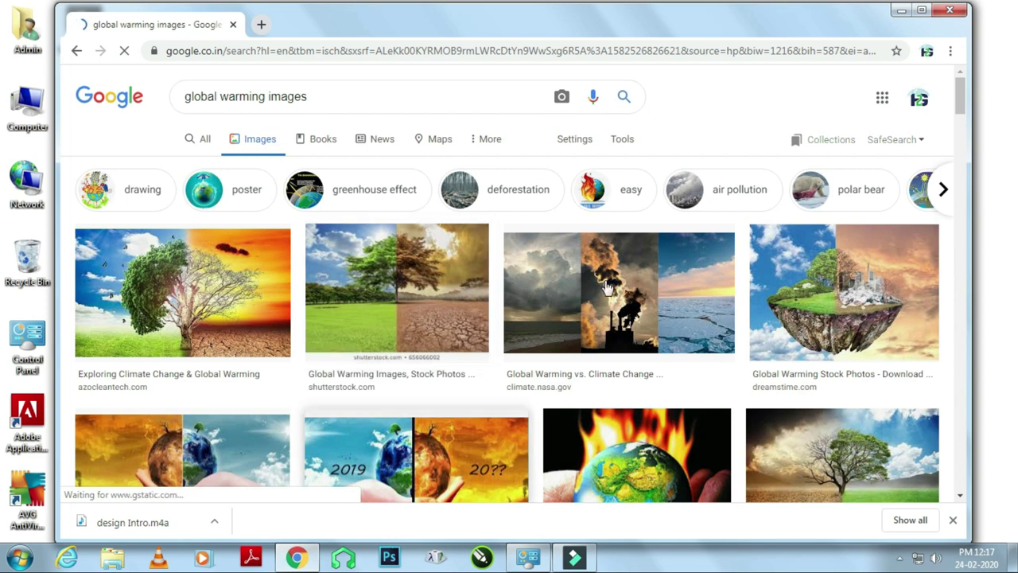
Look through the global warming image results for design ideas, including photos, Earth illustrations and split landscapes.
scroll(537, 288, down, 3)
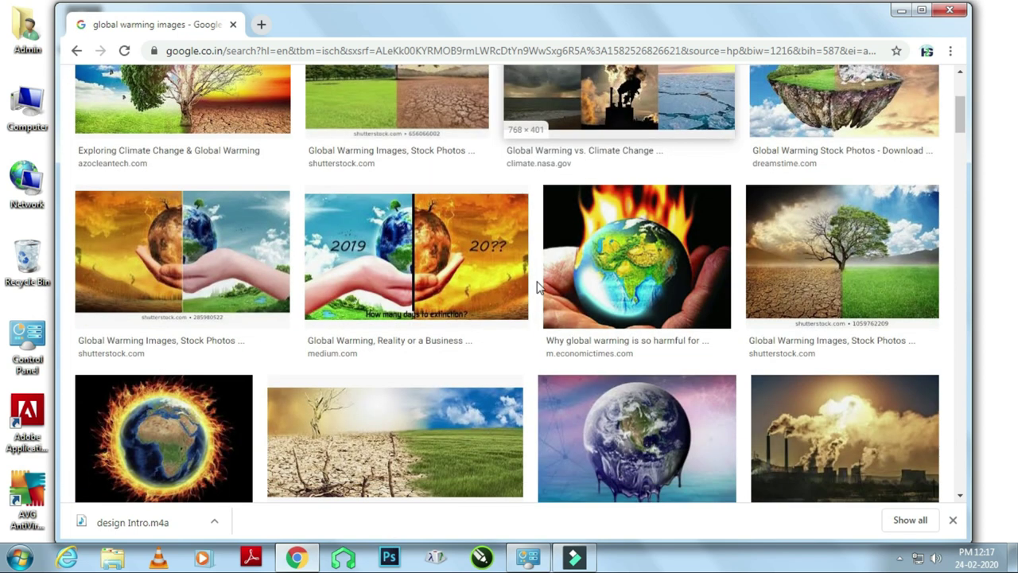
scroll(538, 288, down, 3)
scroll(536, 288, down, 3)
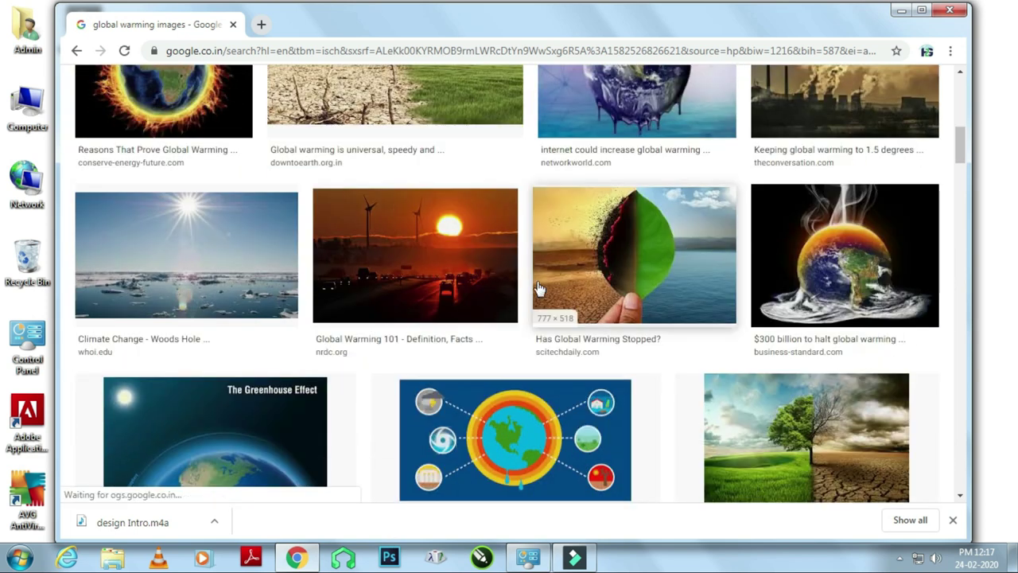
scroll(537, 283, down, 5)
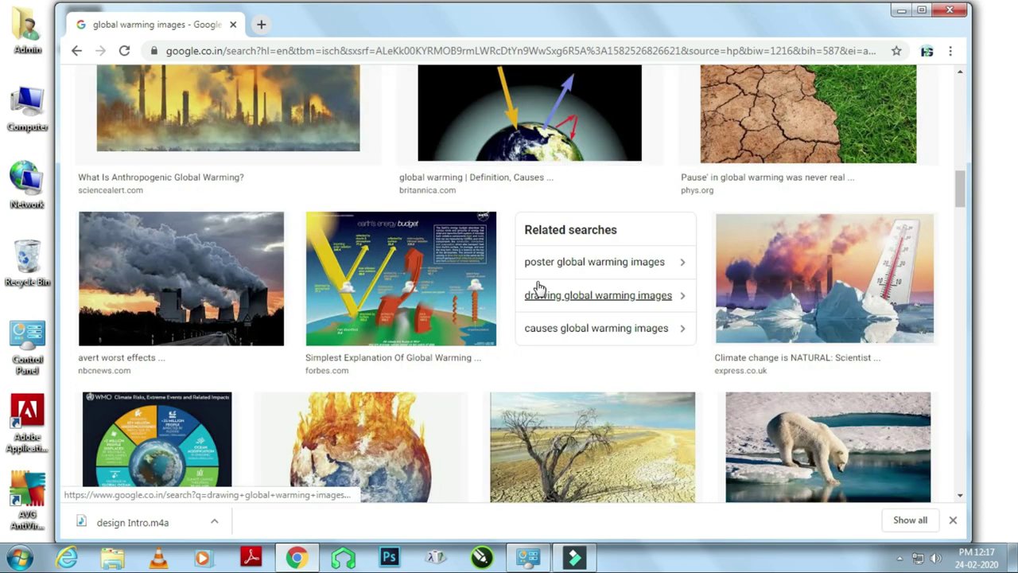
scroll(538, 288, down, 4)
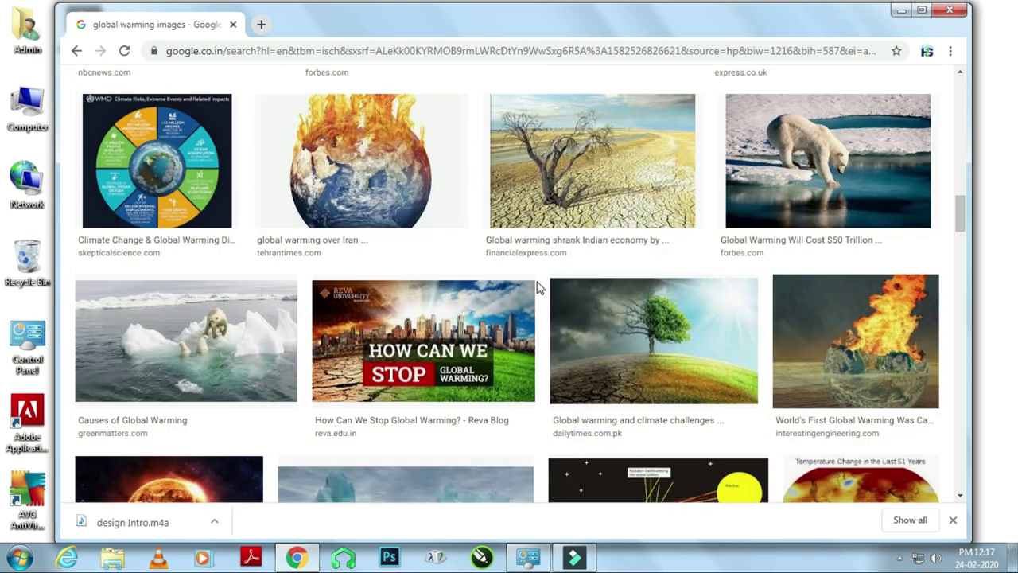
scroll(538, 288, up, 5)
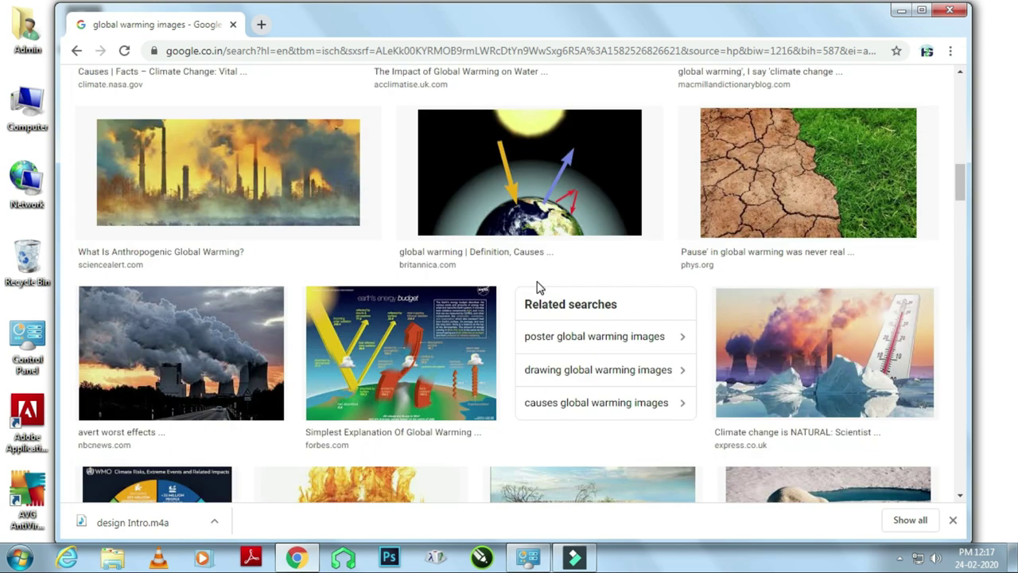
scroll(537, 287, down, 10)
scroll(538, 286, down, 1)
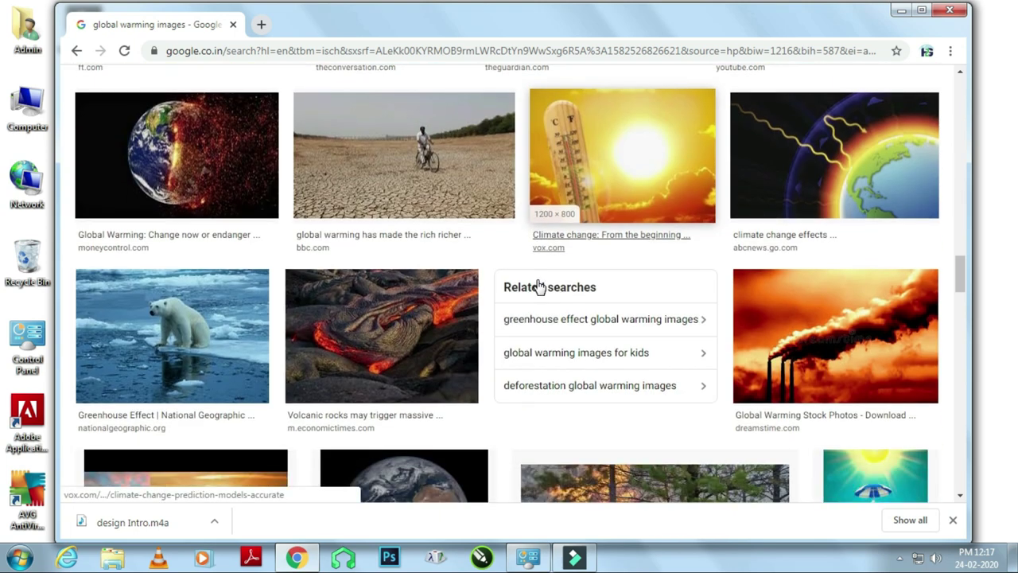
scroll(538, 286, down, 5)
scroll(539, 287, up, 4)
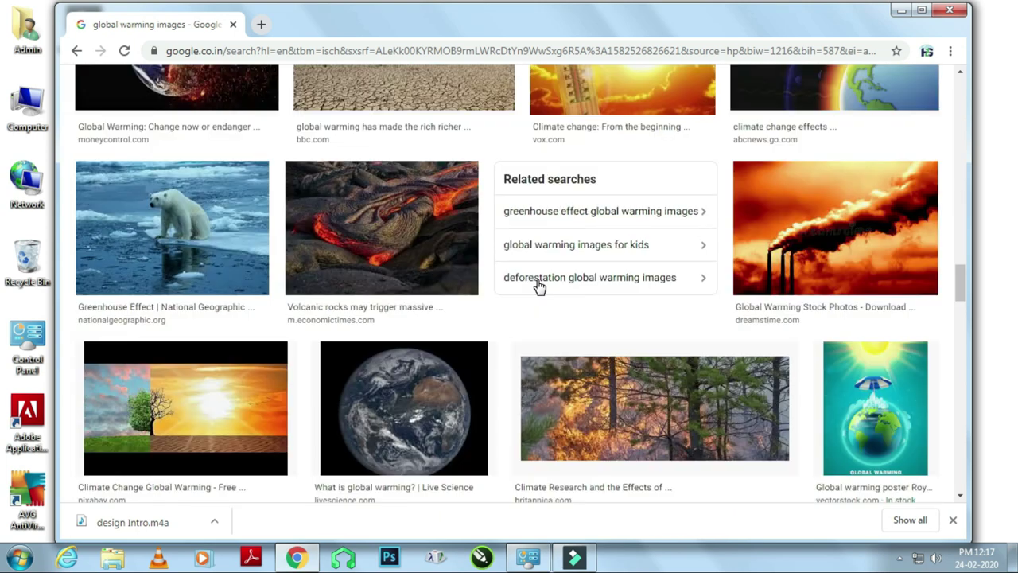
scroll(538, 287, up, 20)
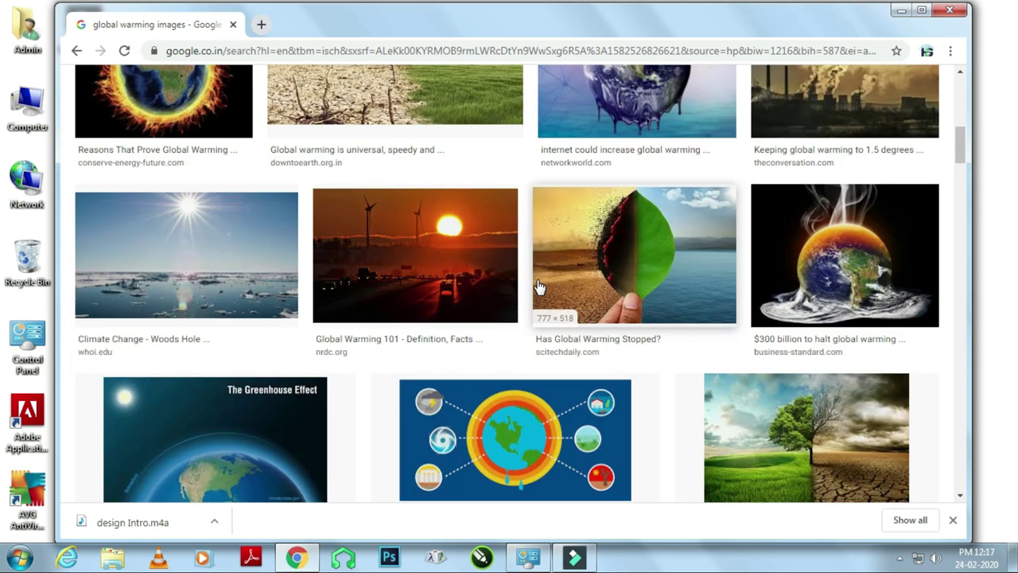
scroll(539, 287, up, 7)
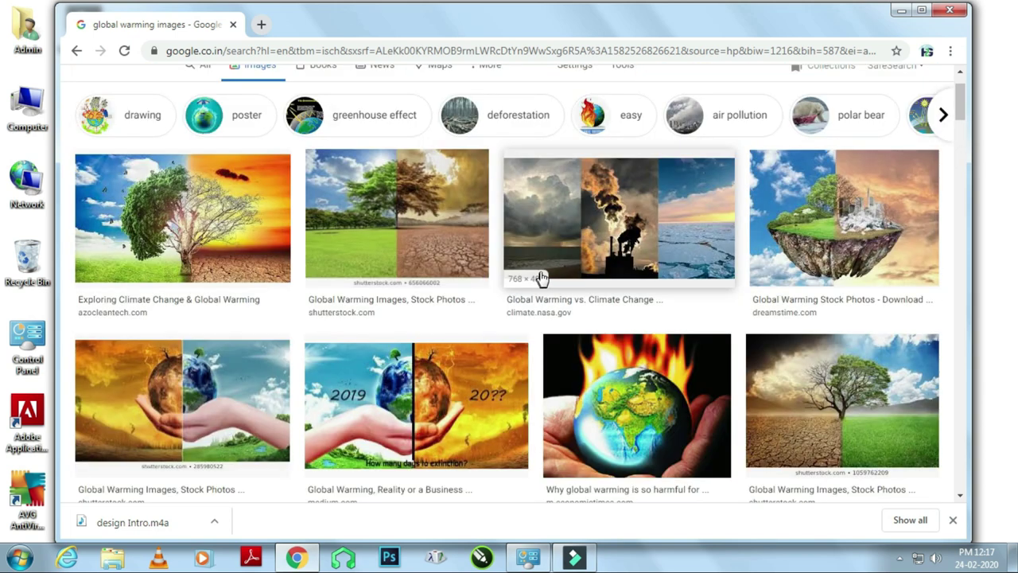
Narrow the global warming results to the "drawing" category and browse the drawings.
click(143, 115)
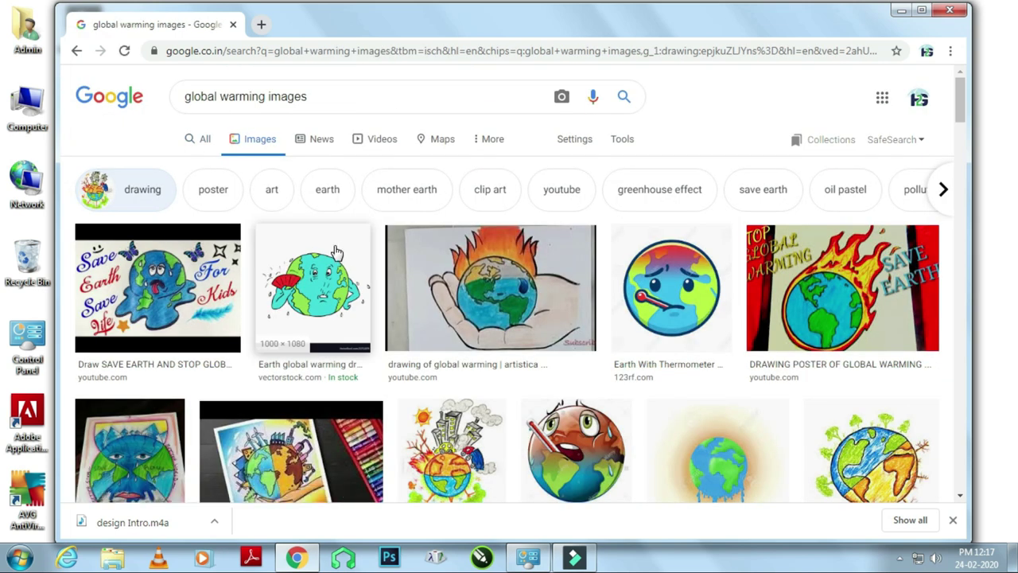
scroll(337, 251, down, 4)
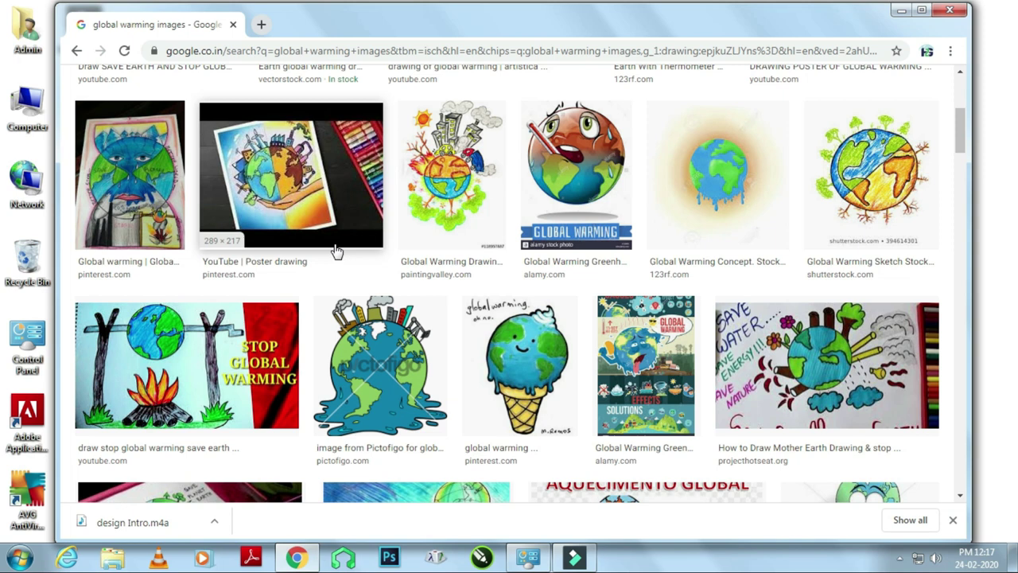
scroll(337, 250, down, 5)
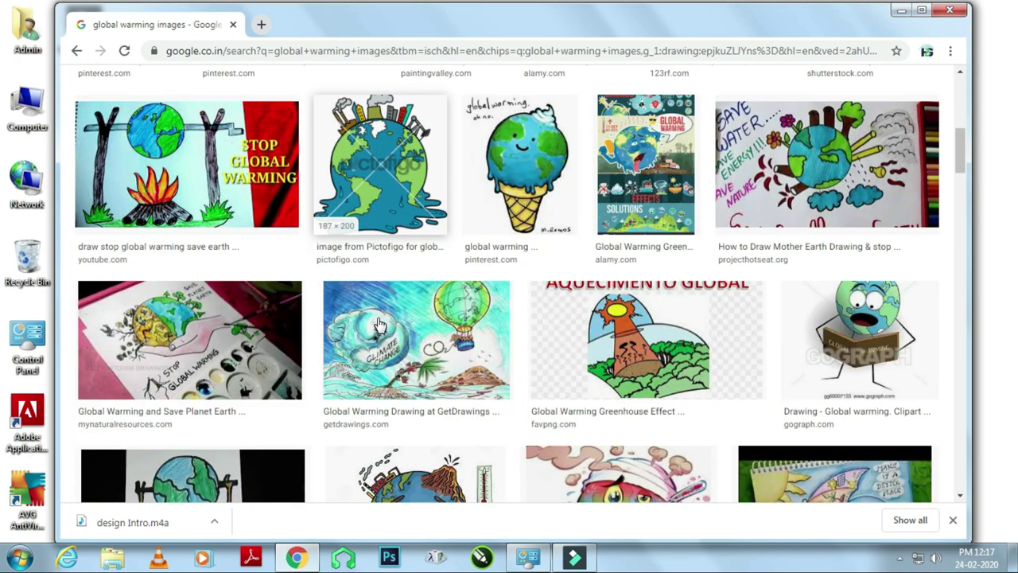
scroll(378, 322, down, 3)
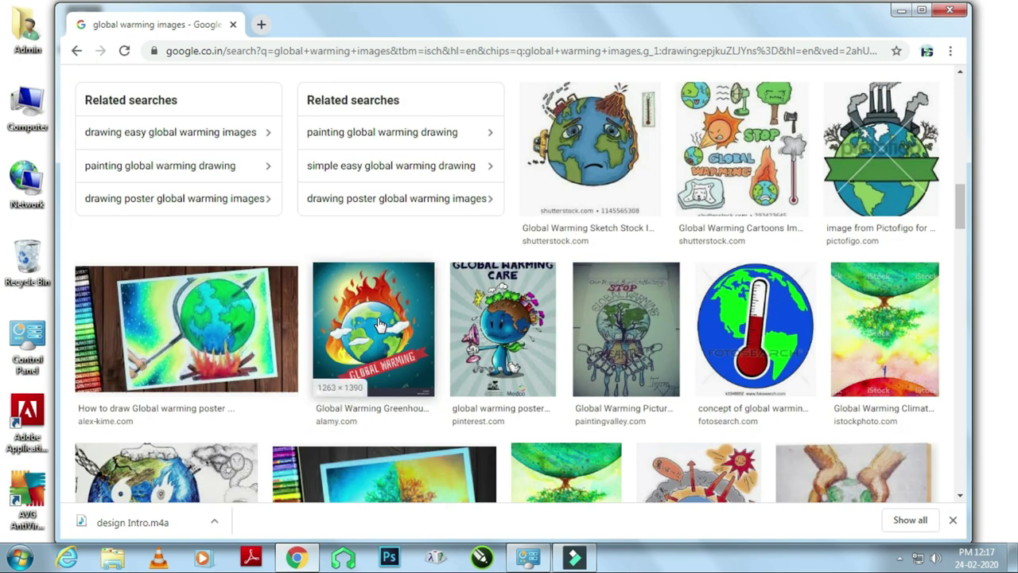
scroll(380, 316, up, 8)
scroll(379, 316, up, 4)
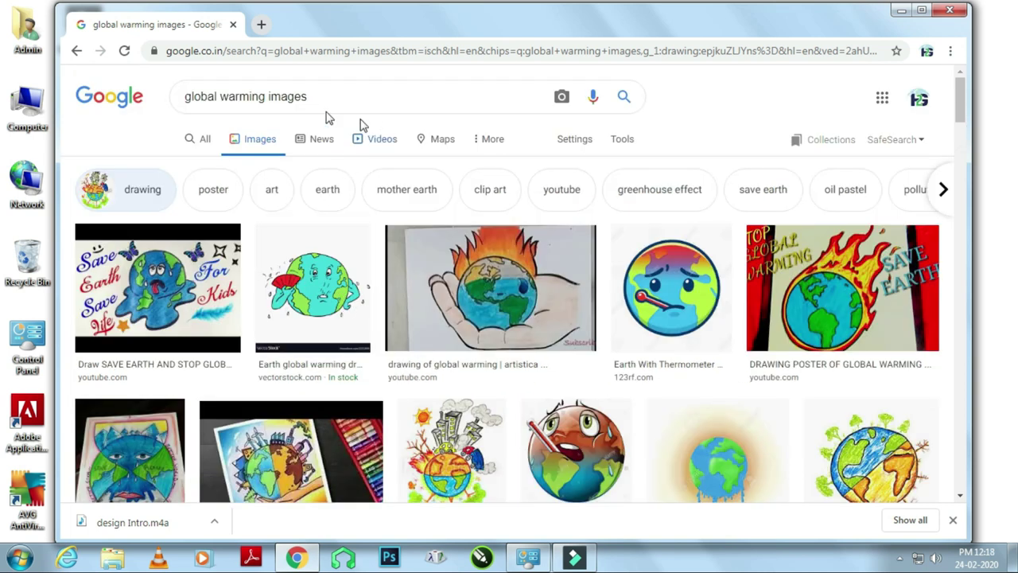
Change the image search to "global warming vector".
double_click(471, 106)
text(vect)
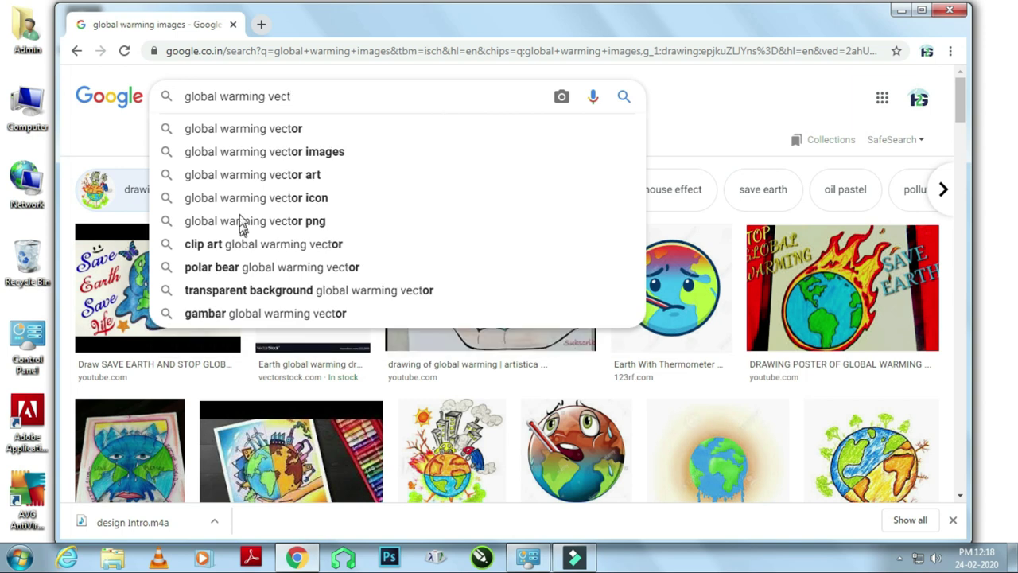
click(302, 129)
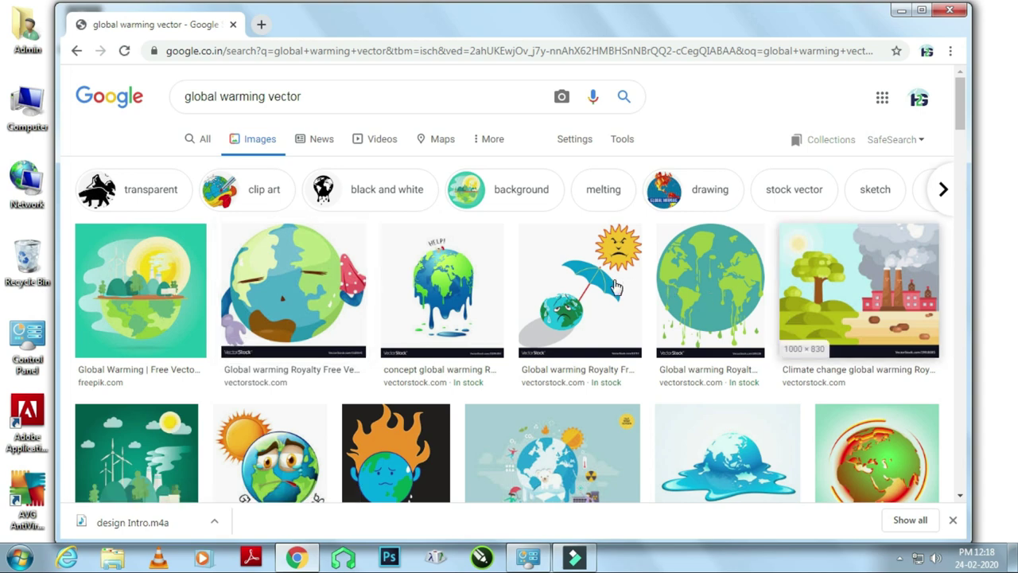
Examine the global warming vector results for illustration concepts such as melting globes, thermometers and icons.
scroll(616, 284, down, 5)
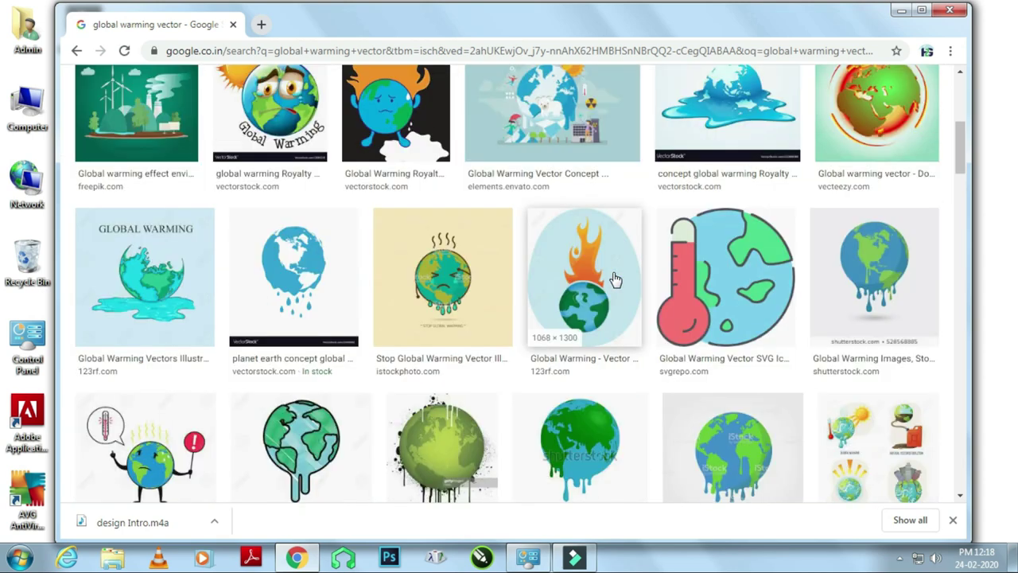
scroll(615, 280, down, 5)
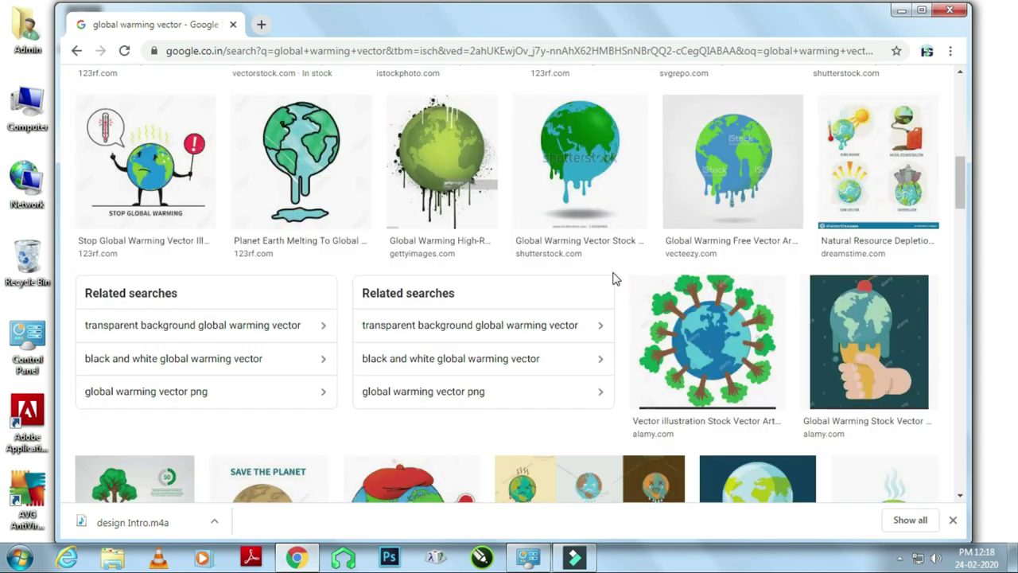
scroll(615, 280, down, 1)
scroll(616, 280, down, 6)
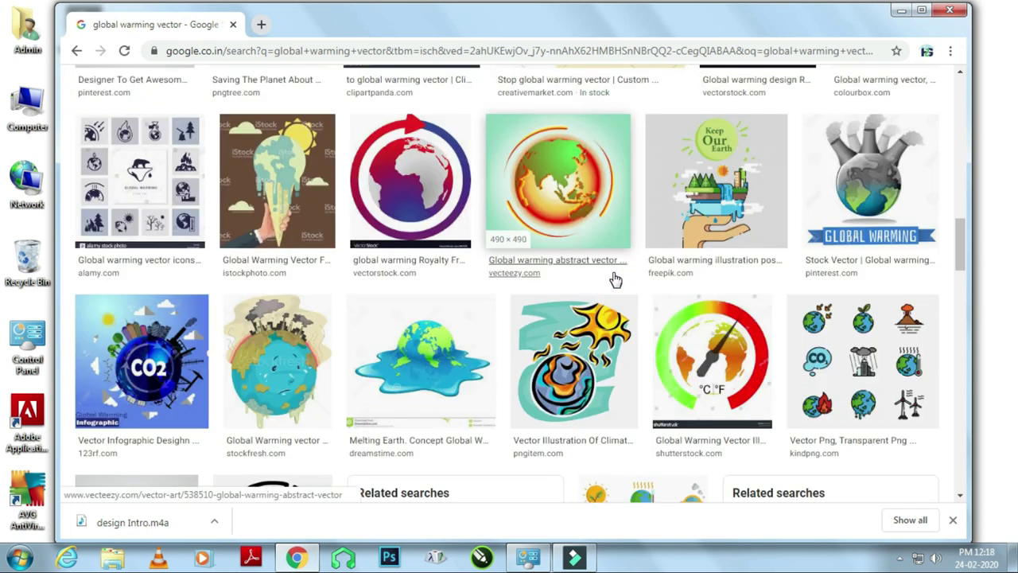
scroll(615, 280, down, 4)
scroll(616, 280, down, 3)
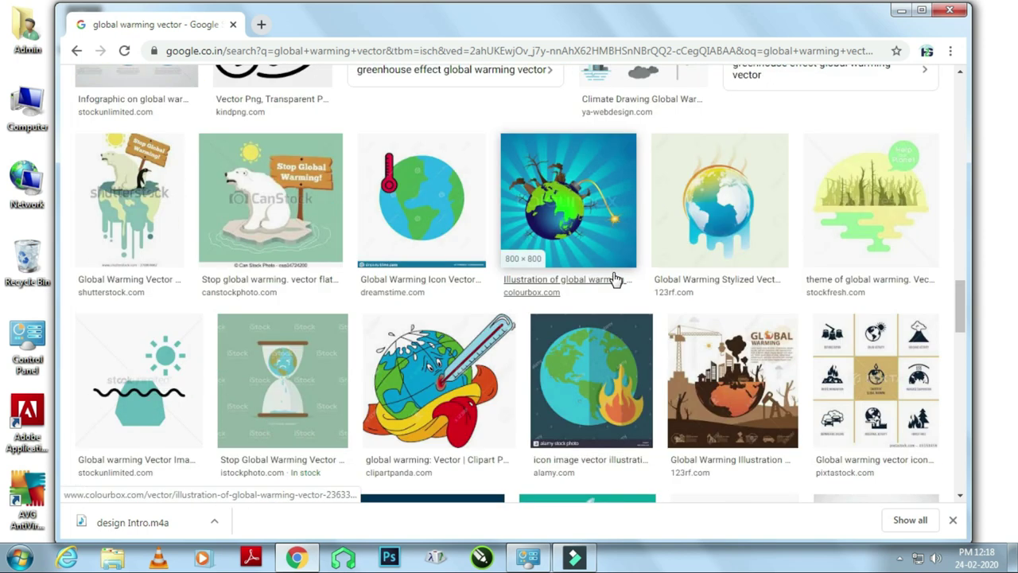
scroll(616, 280, down, 3)
scroll(615, 280, down, 4)
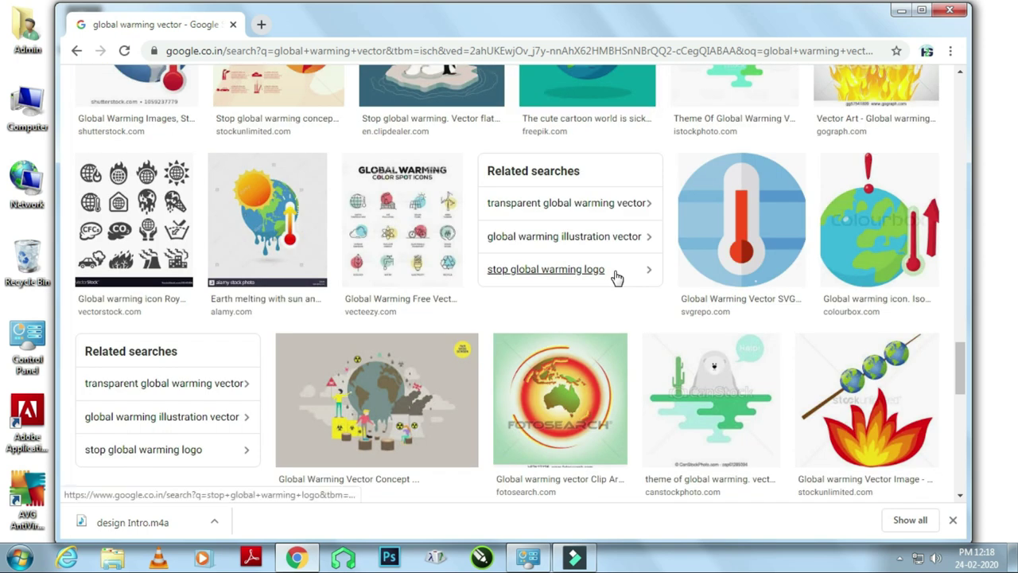
scroll(616, 277, down, 4)
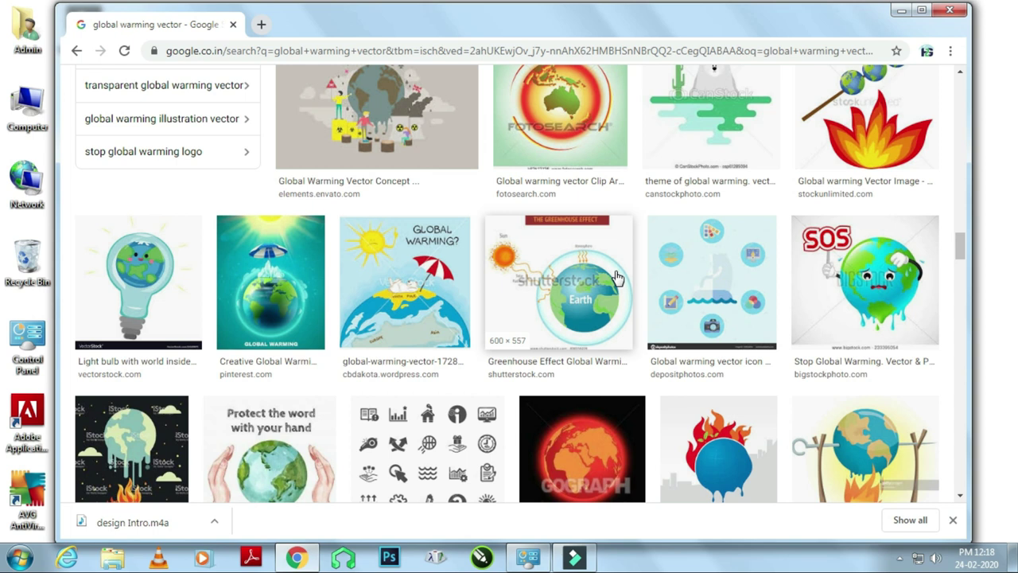
scroll(466, 256, up, 7)
scroll(463, 260, up, 10)
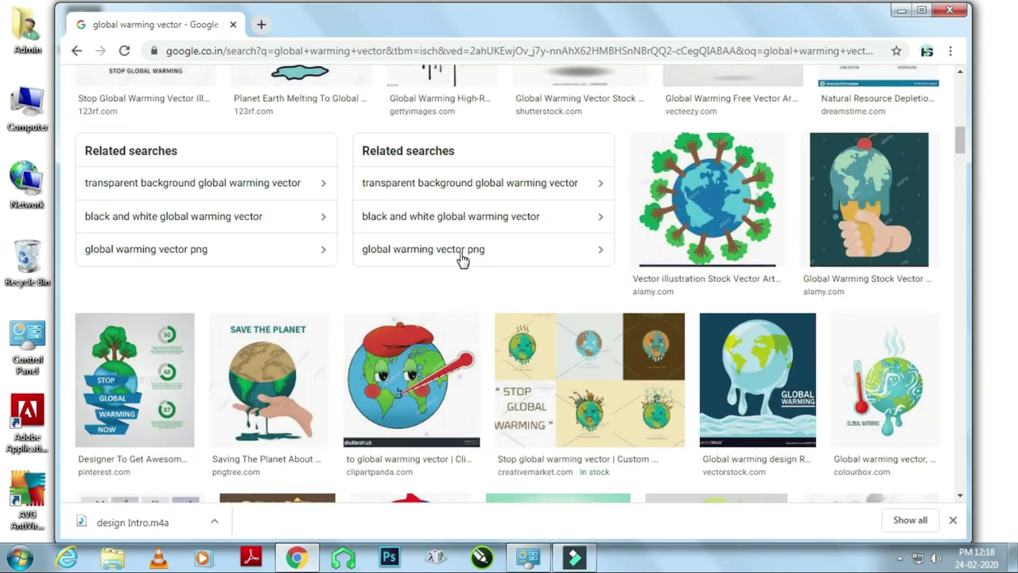
scroll(463, 260, up, 1)
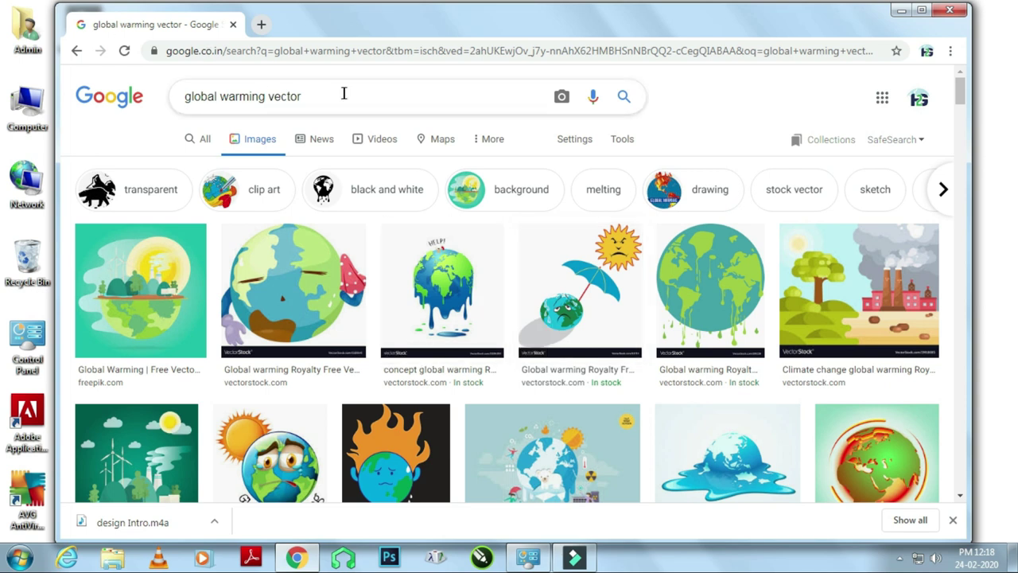
Replace "global warming" in the query with "tree" and search images for "tree vector".
drag(265, 95, 184, 95)
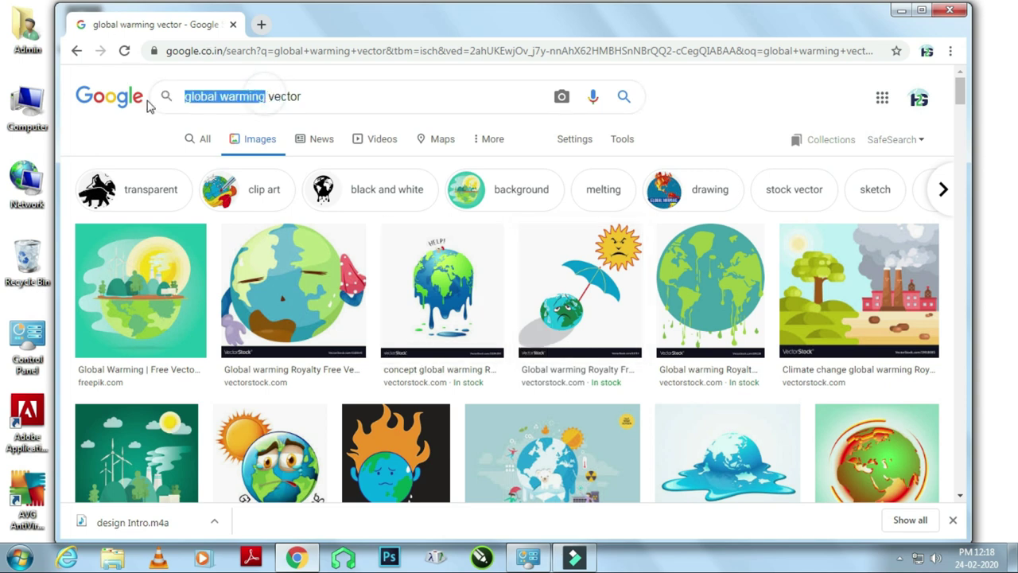
text(tree)
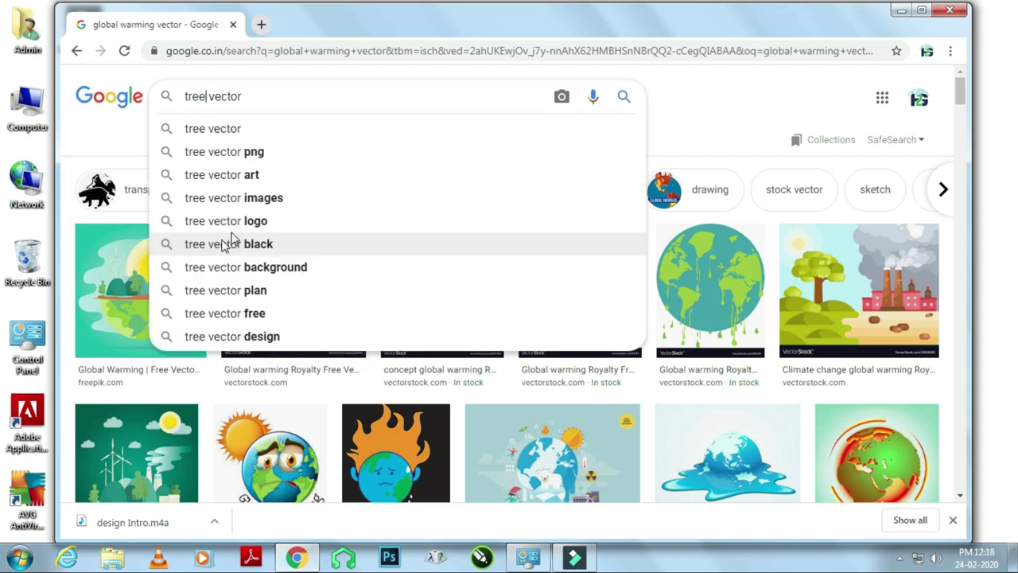
click(236, 129)
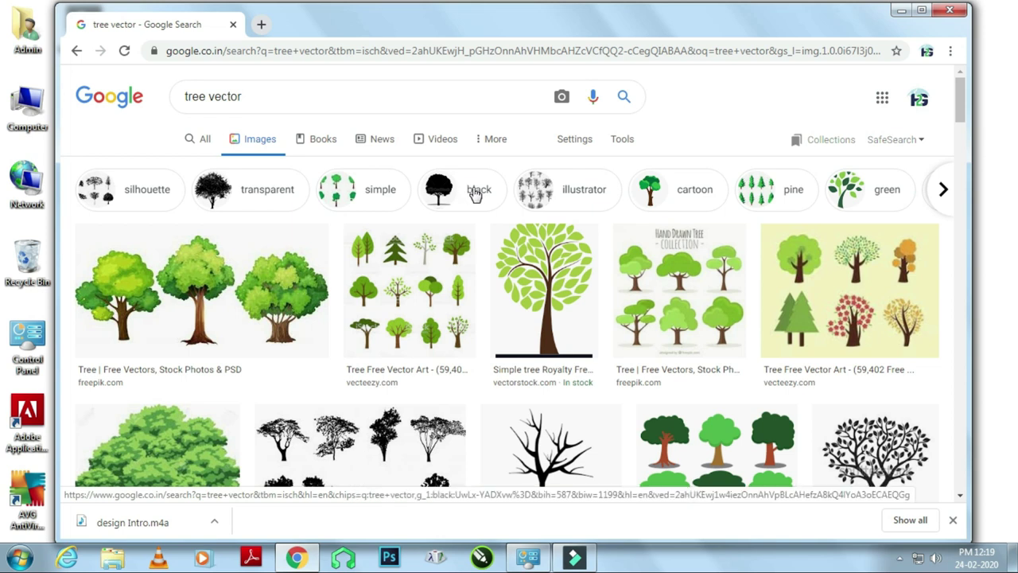
Narrow the tree vector results to the "black" category and browse the tree silhouettes.
click(474, 194)
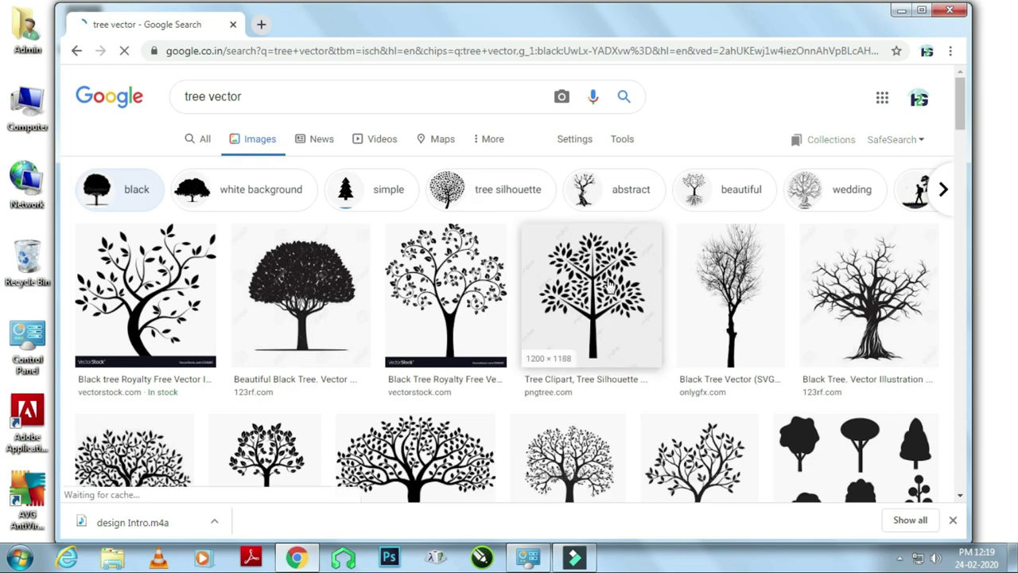
scroll(607, 284, down, 9)
scroll(607, 284, down, 5)
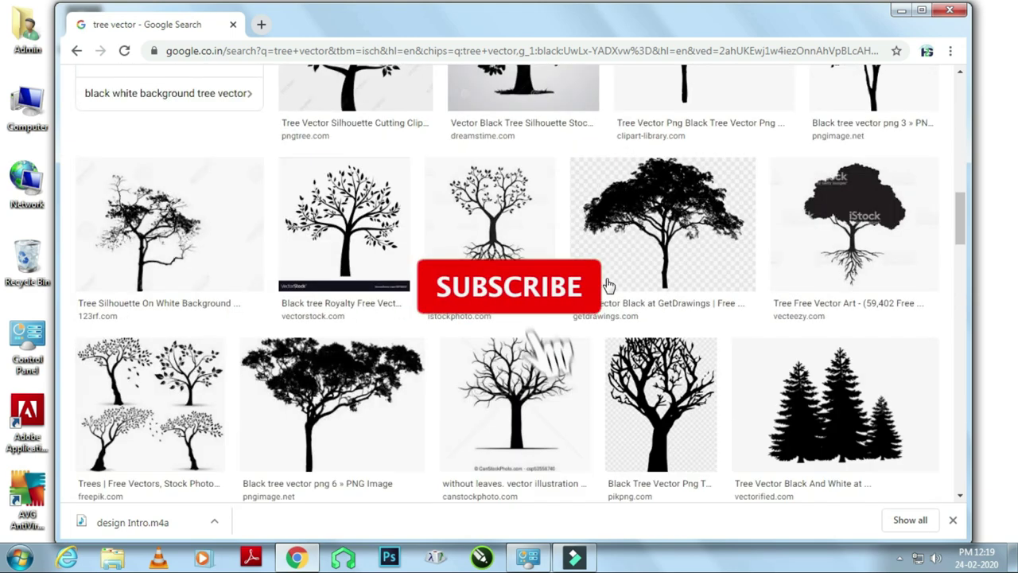
scroll(607, 284, down, 5)
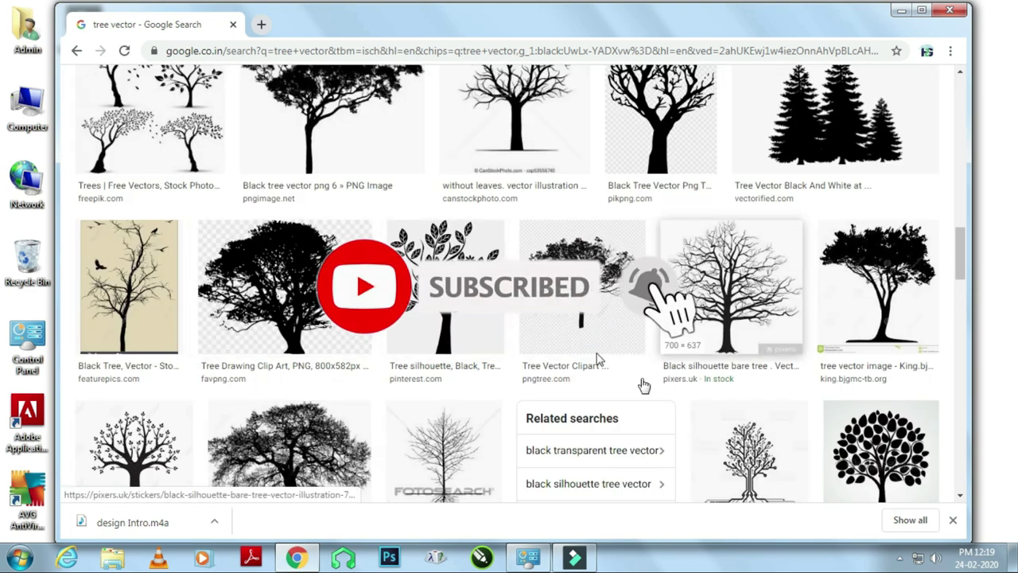
scroll(595, 358, down, 4)
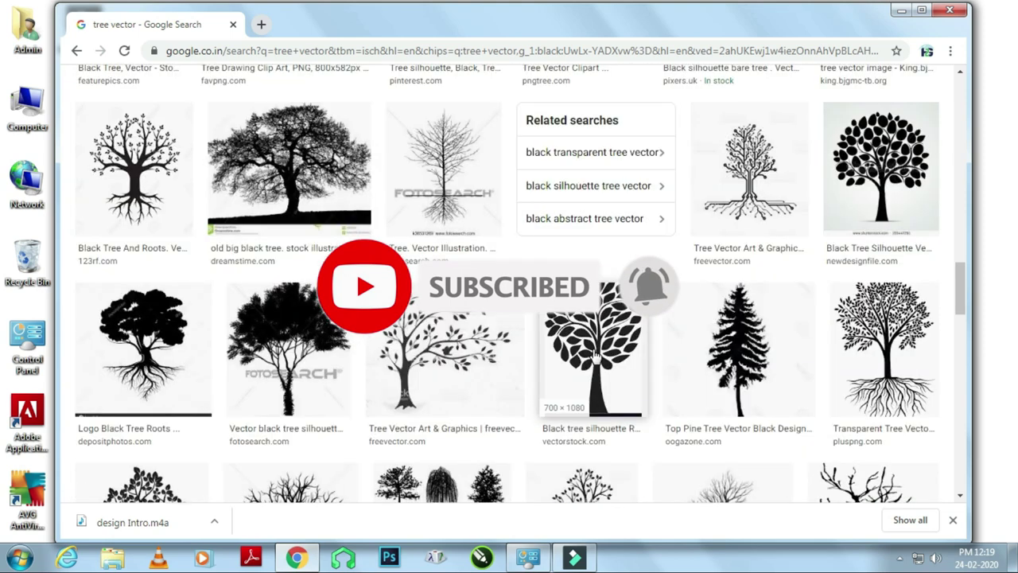
Use advanced image search to limit the tree vector results to usage rights "free to use, share or modify, even commercially".
scroll(595, 354, down, 3)
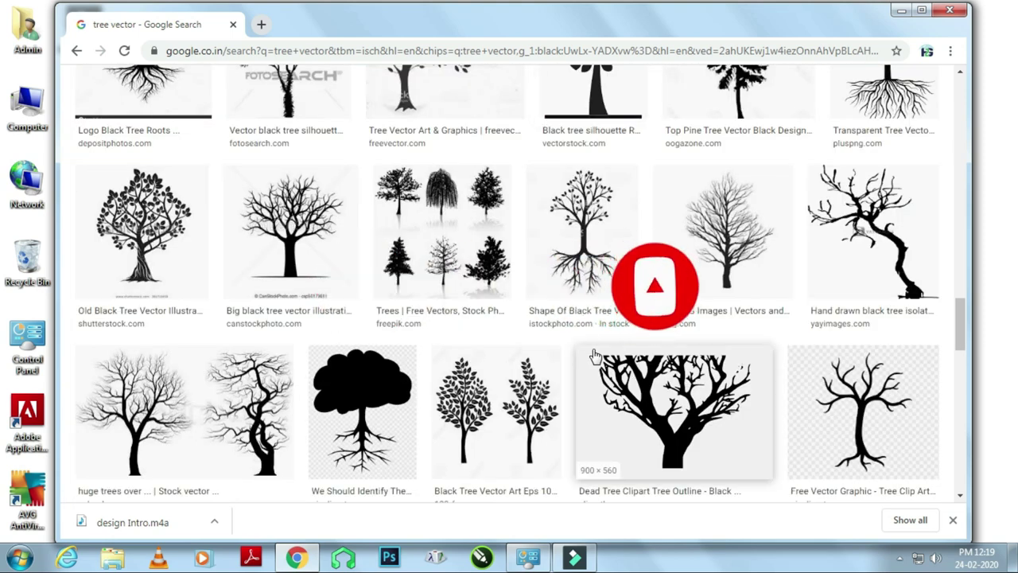
scroll(593, 350, up, 10)
scroll(593, 350, up, 6)
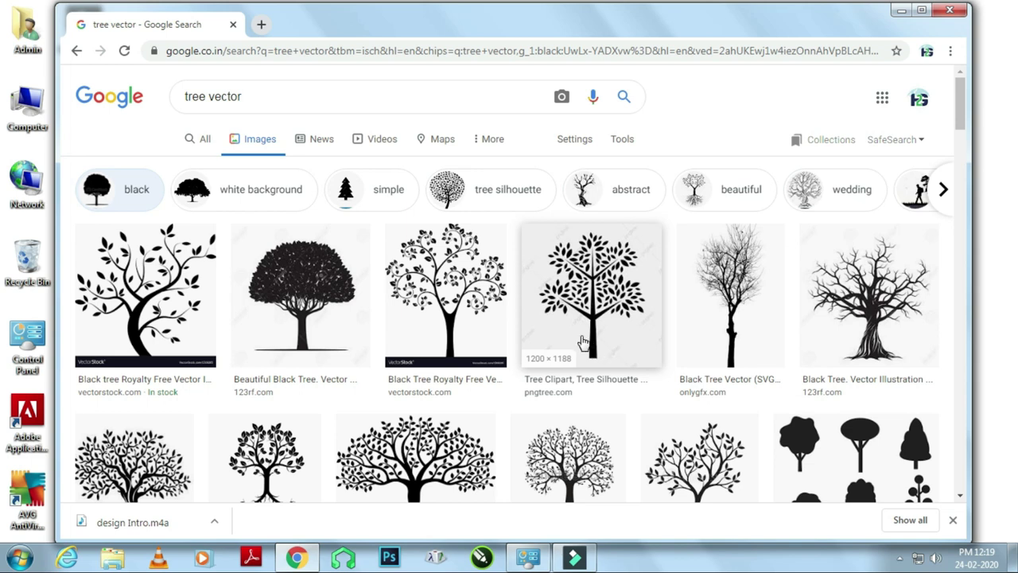
click(576, 141)
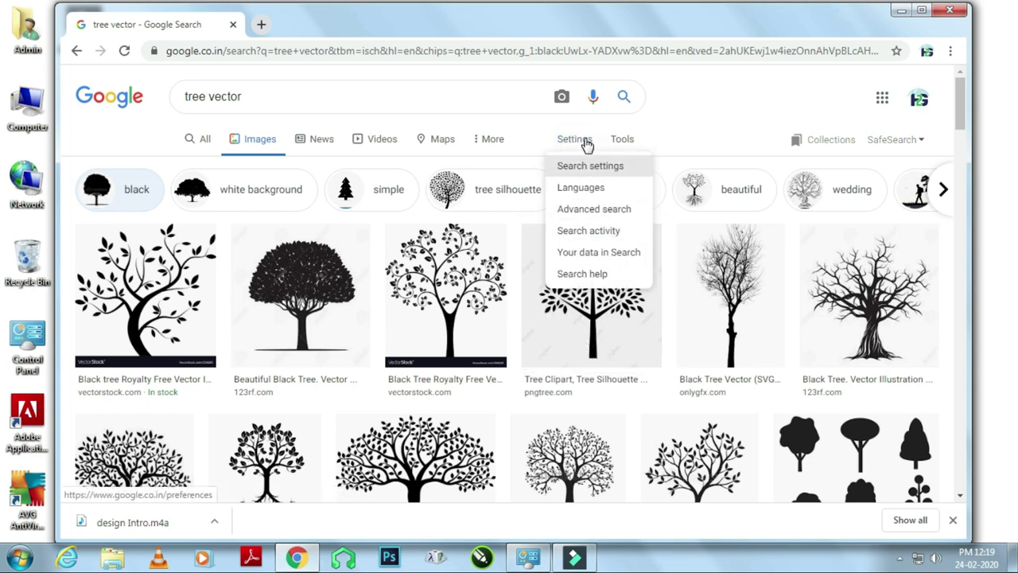
click(593, 210)
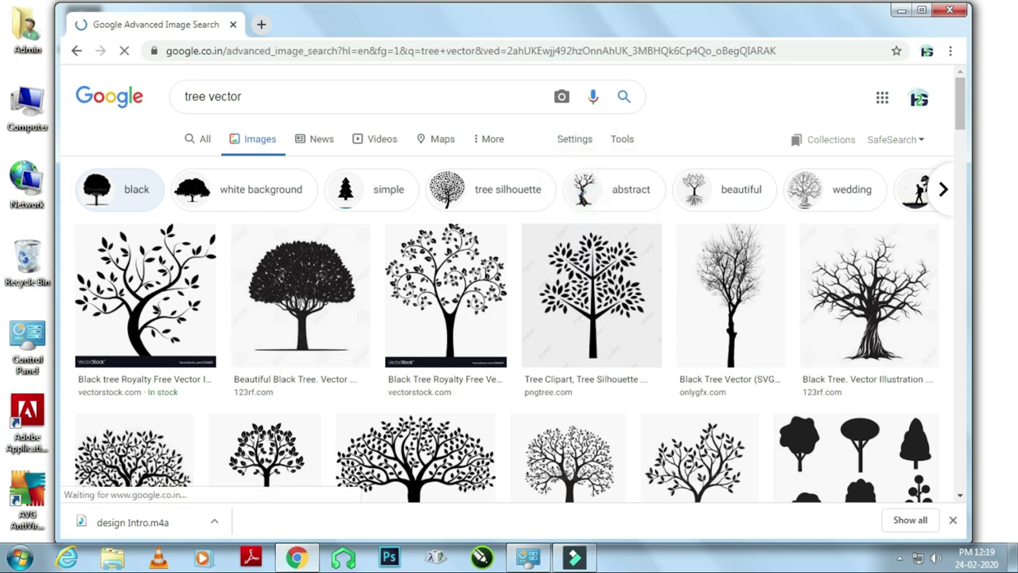
scroll(382, 324, down, 6)
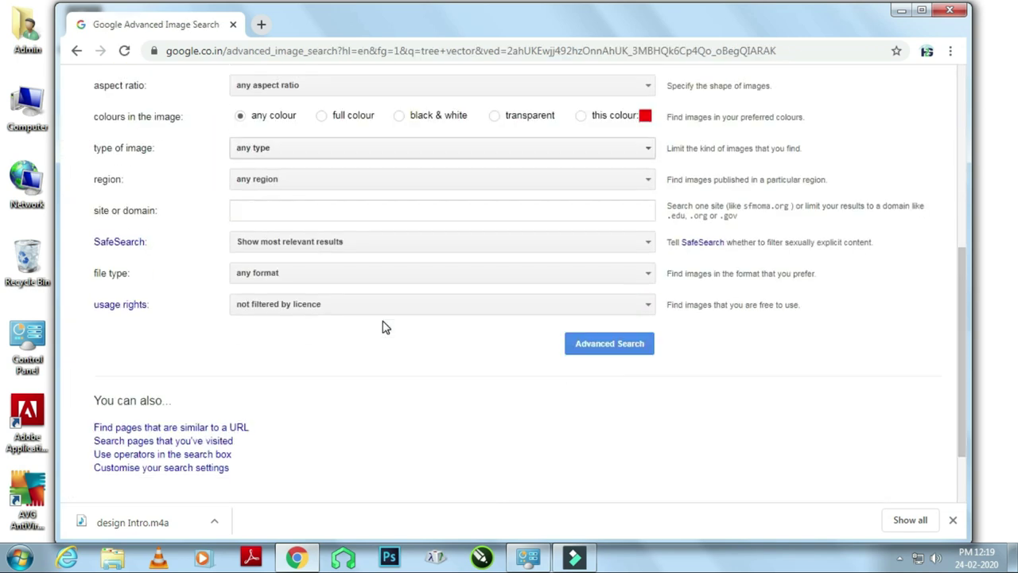
click(338, 237)
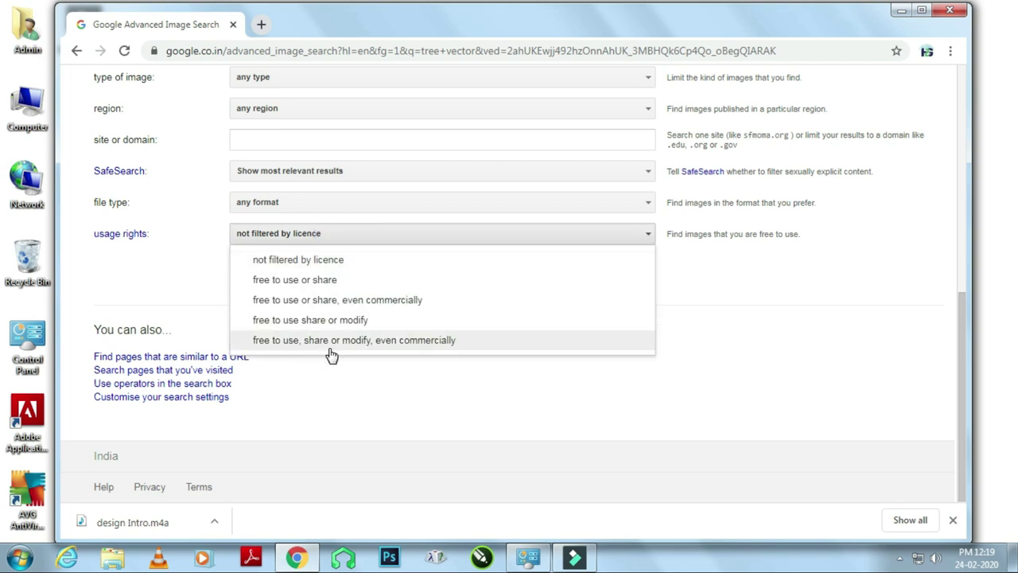
click(409, 342)
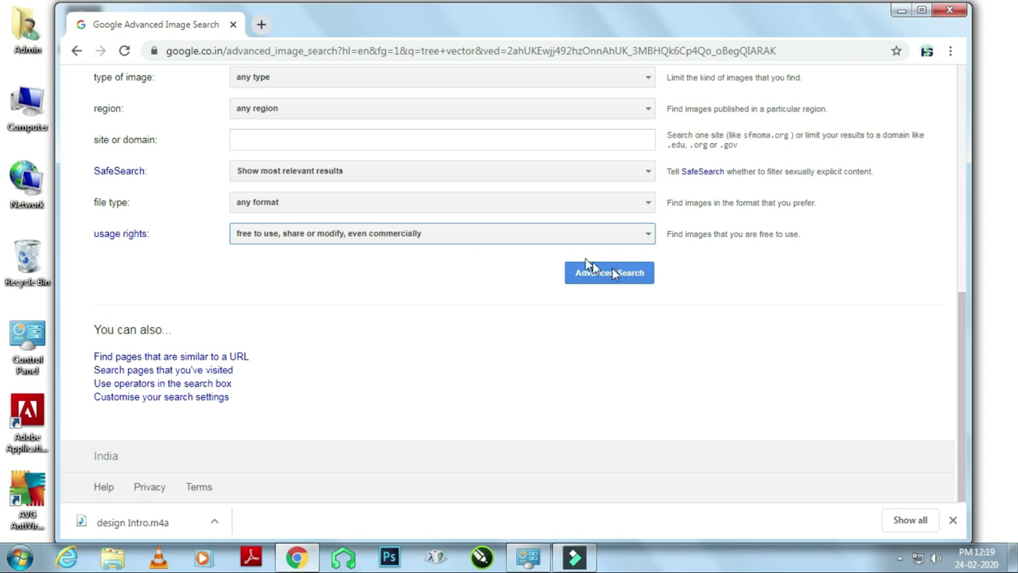
click(589, 281)
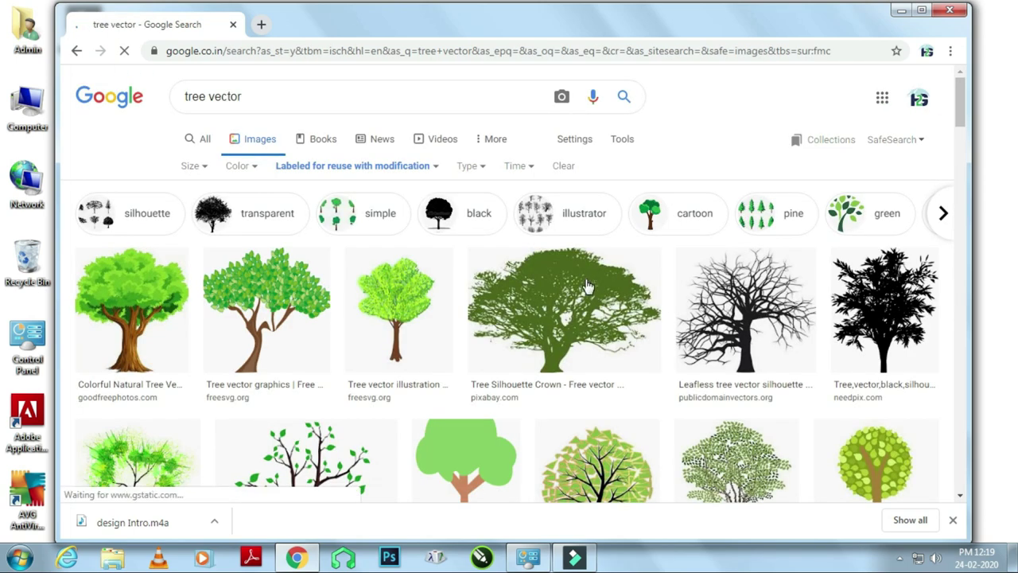
Browse the reuse-licensed tree vector results for a tree illustration suitable for the design.
scroll(585, 280, down, 3)
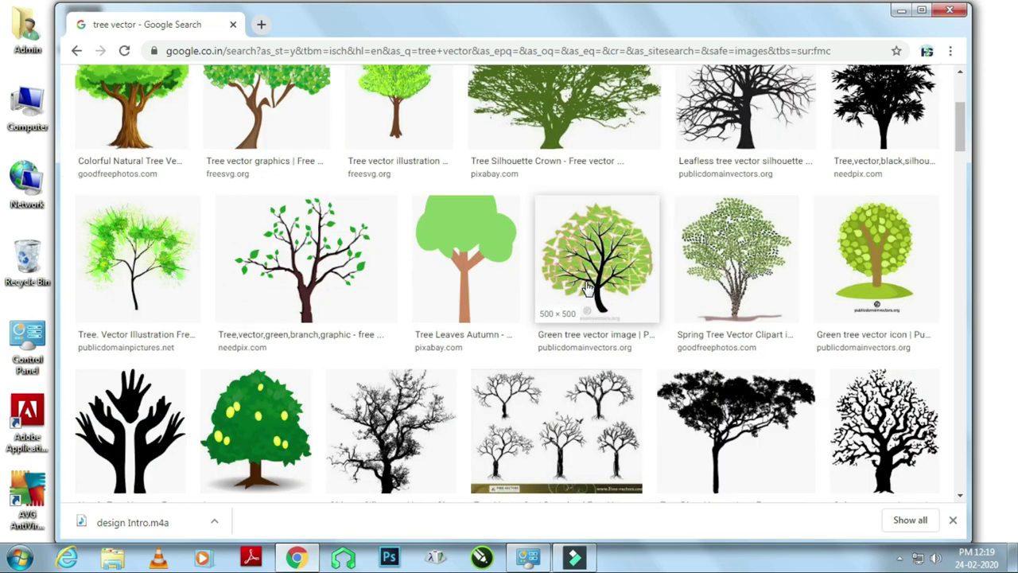
scroll(587, 288, down, 3)
scroll(588, 288, up, 6)
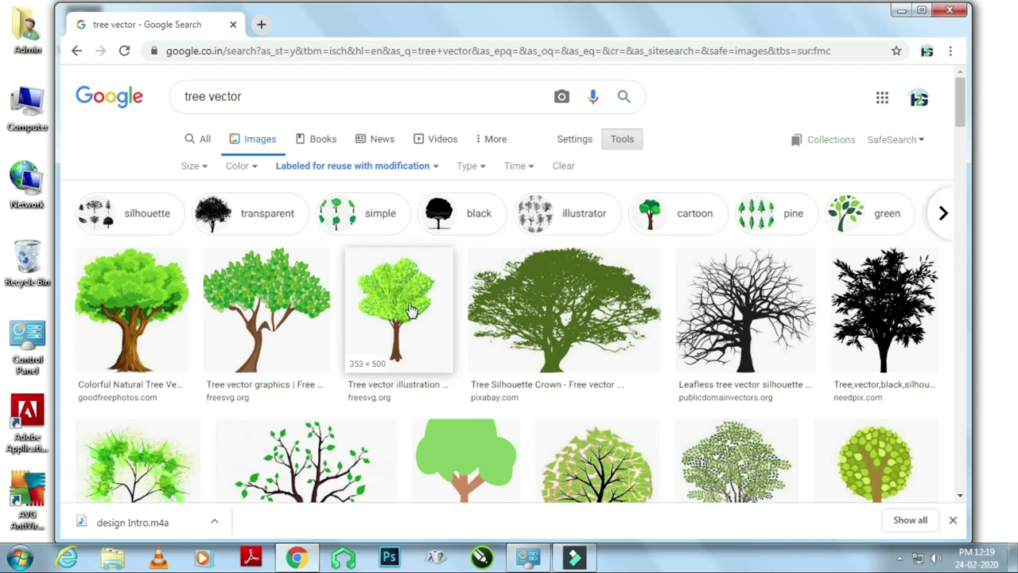
scroll(410, 310, down, 1)
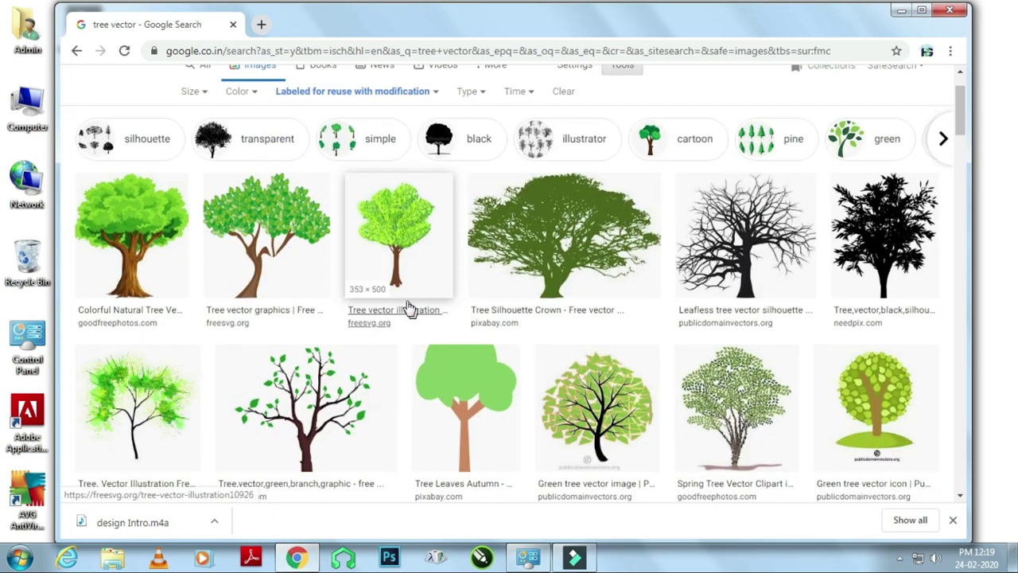
scroll(646, 342, down, 12)
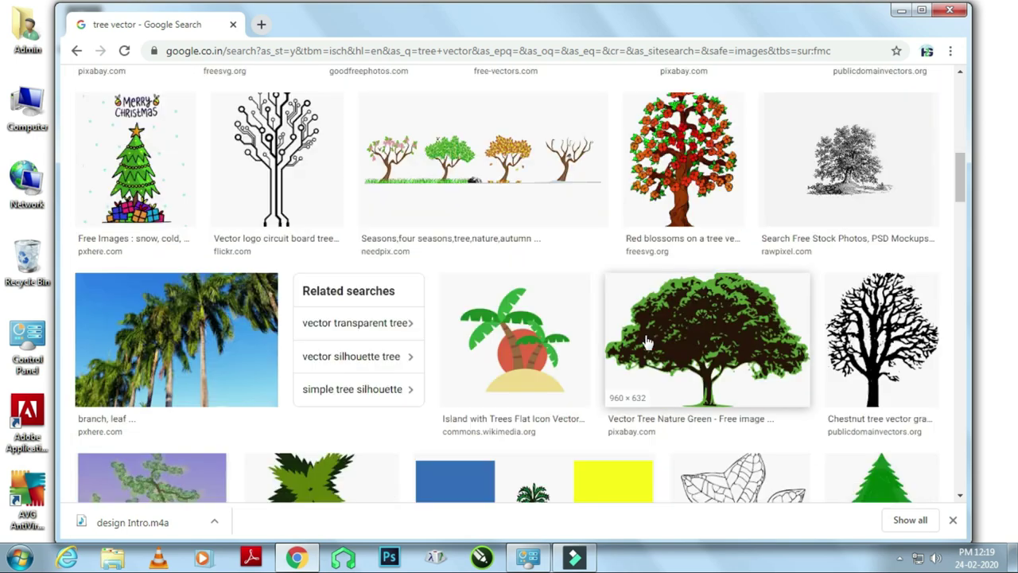
scroll(646, 343, up, 4)
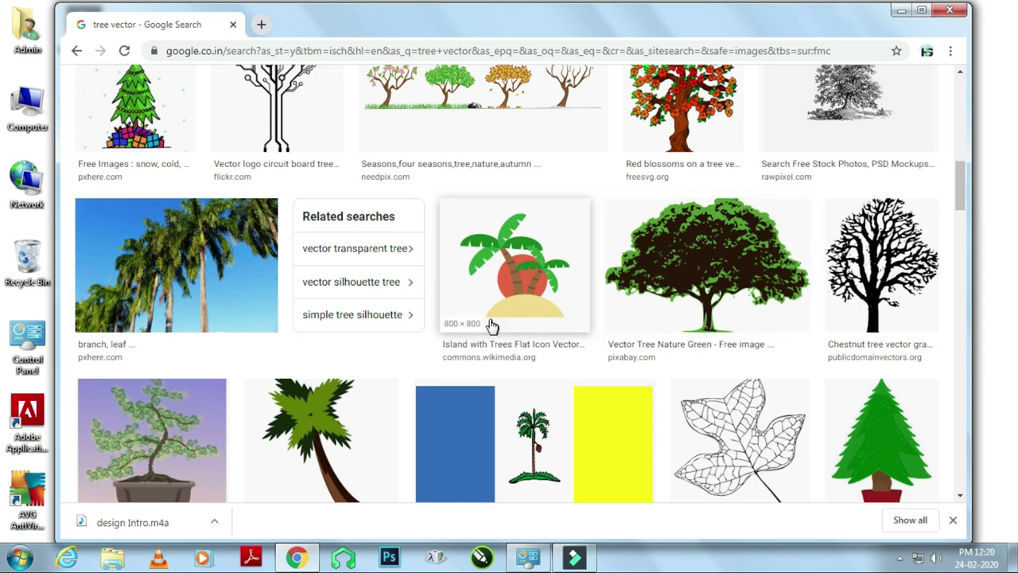
scroll(491, 324, down, 9)
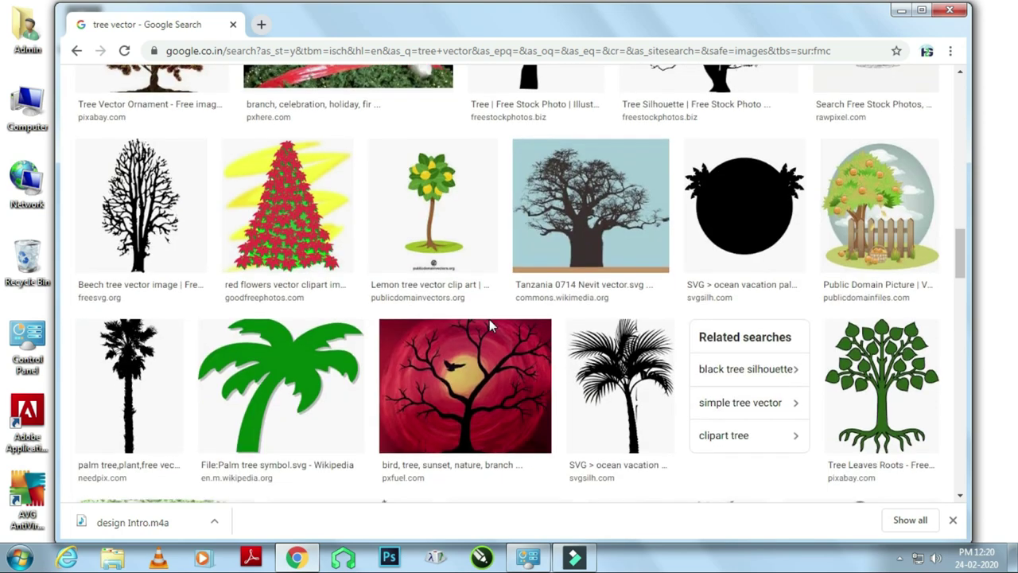
scroll(489, 322, down, 6)
scroll(491, 326, up, 14)
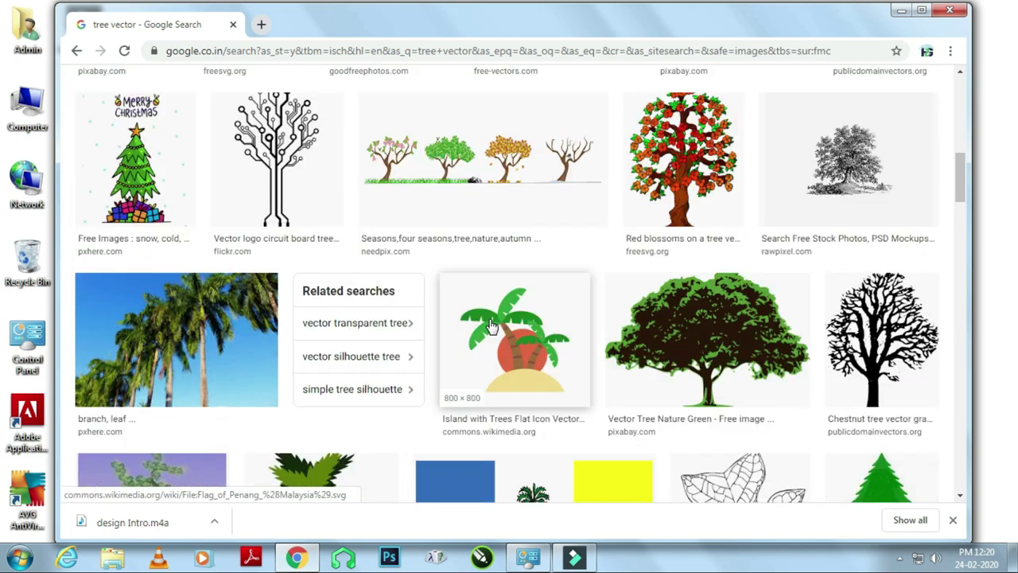
scroll(491, 326, up, 13)
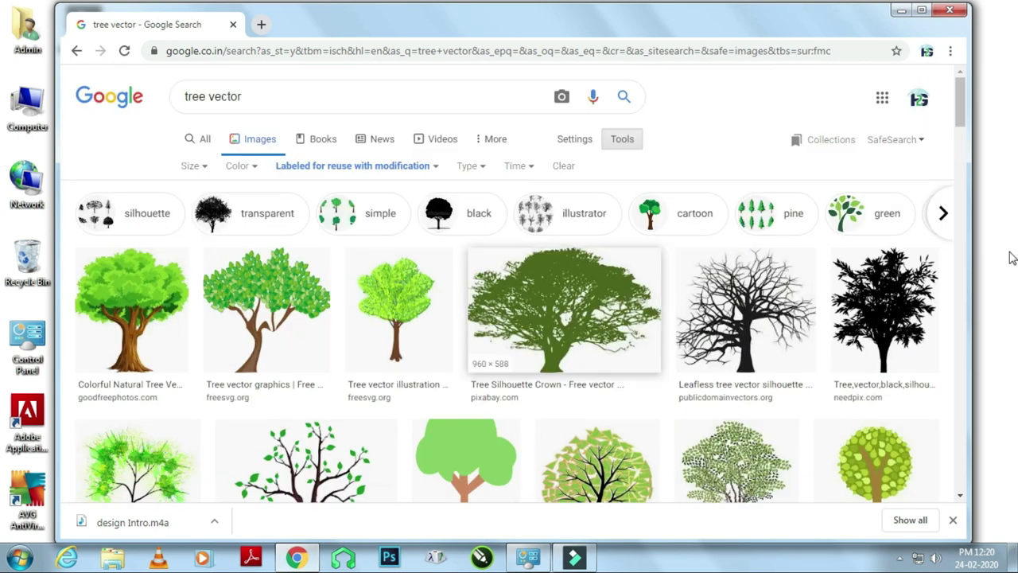
Save the black leafy tree silhouette from Needpix as the PNG image tree-1930889_1280 in the Teespring images folder and close its preview.
click(875, 304)
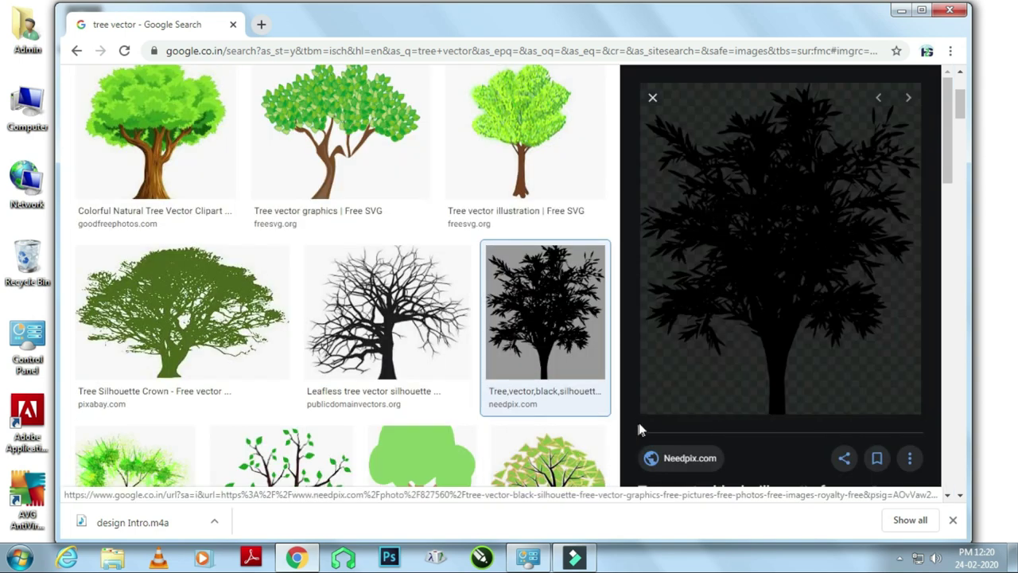
scroll(736, 358, down, 2)
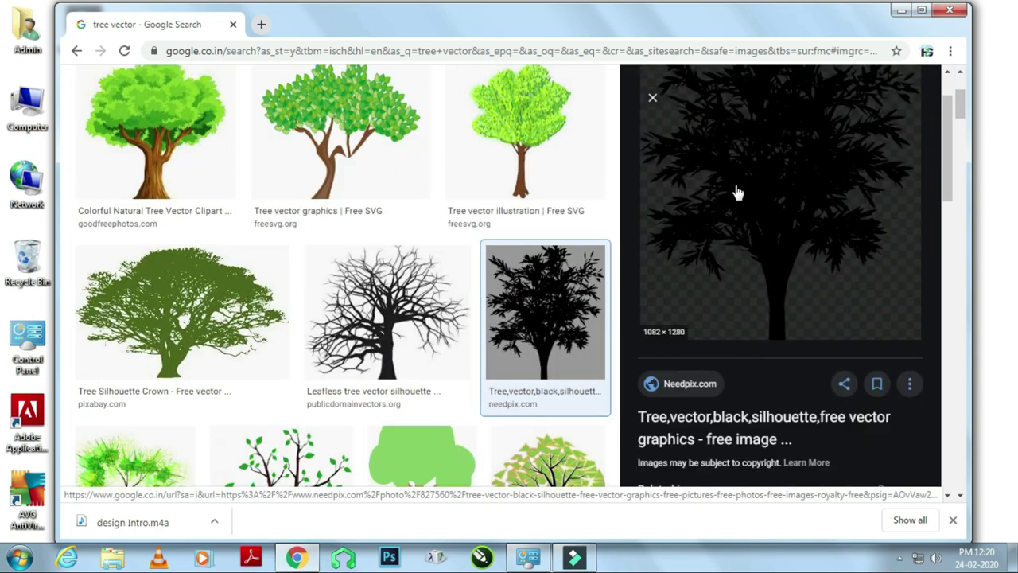
right_click(736, 193)
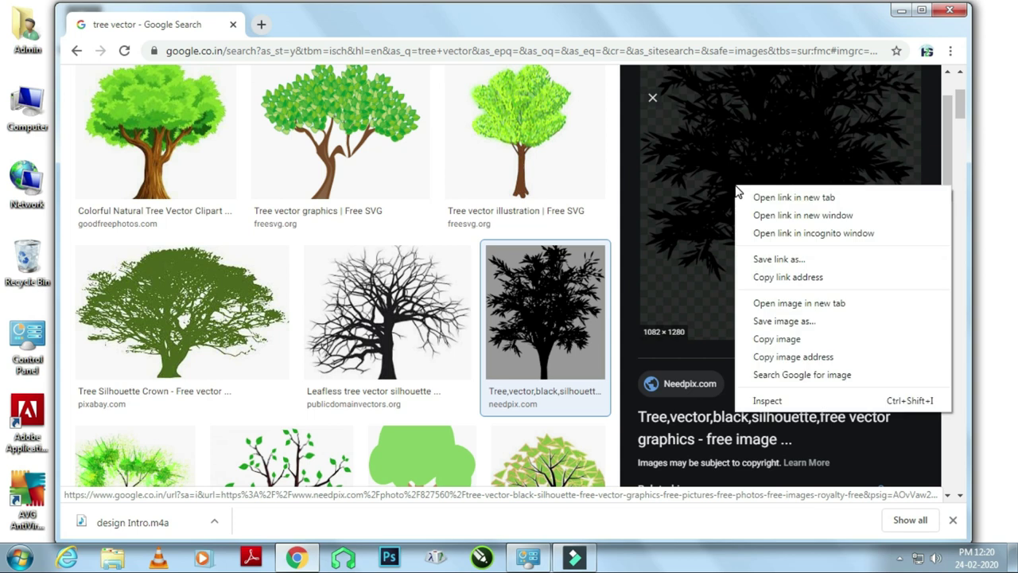
click(798, 322)
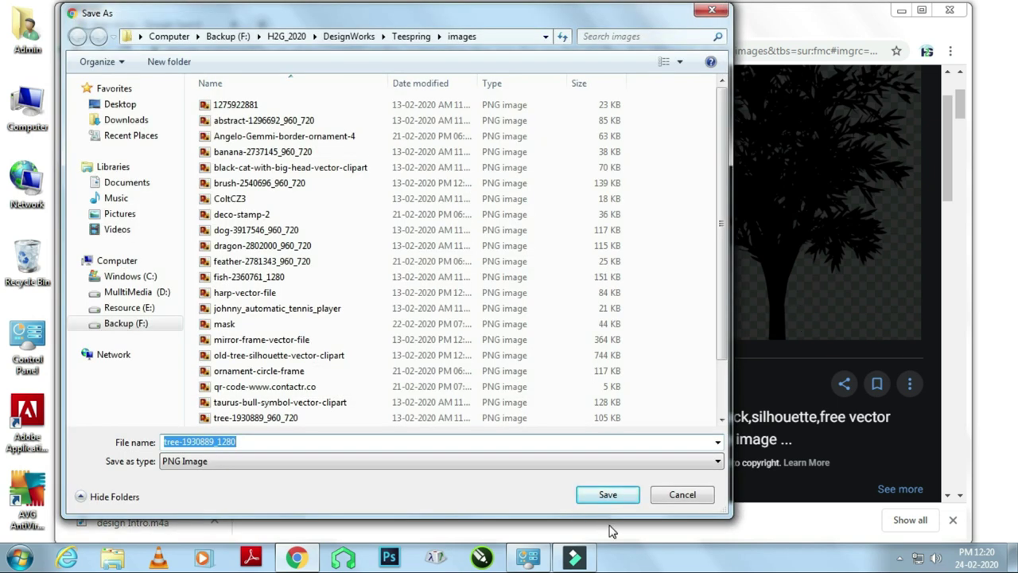
click(608, 495)
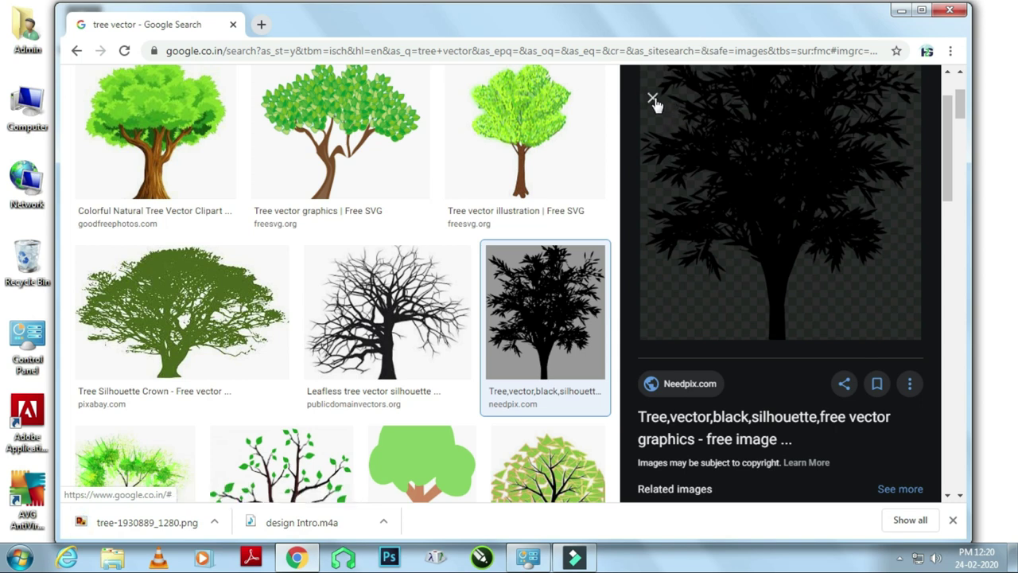
key(Escape)
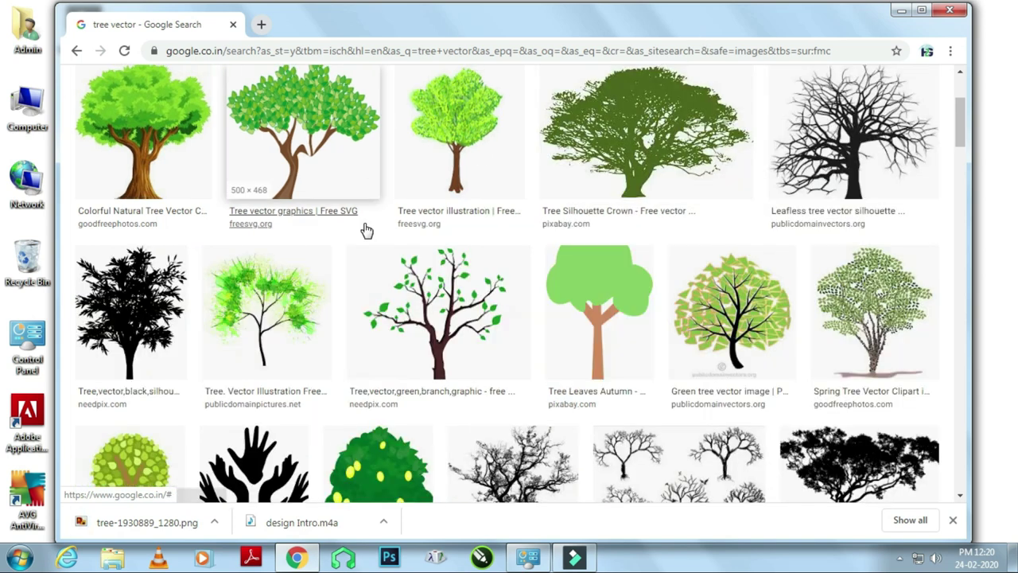
scroll(366, 226, up, 3)
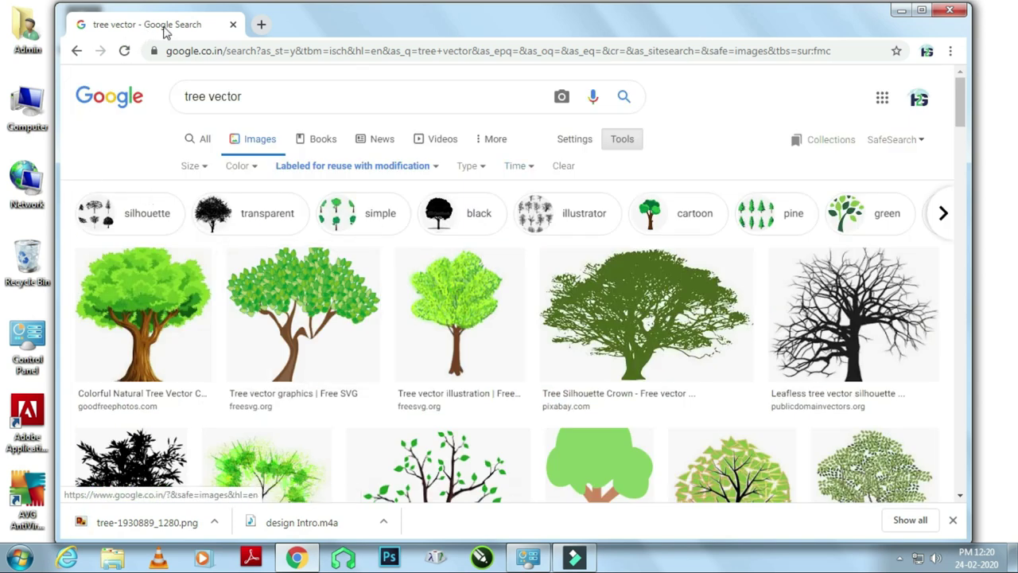
double_click(200, 95)
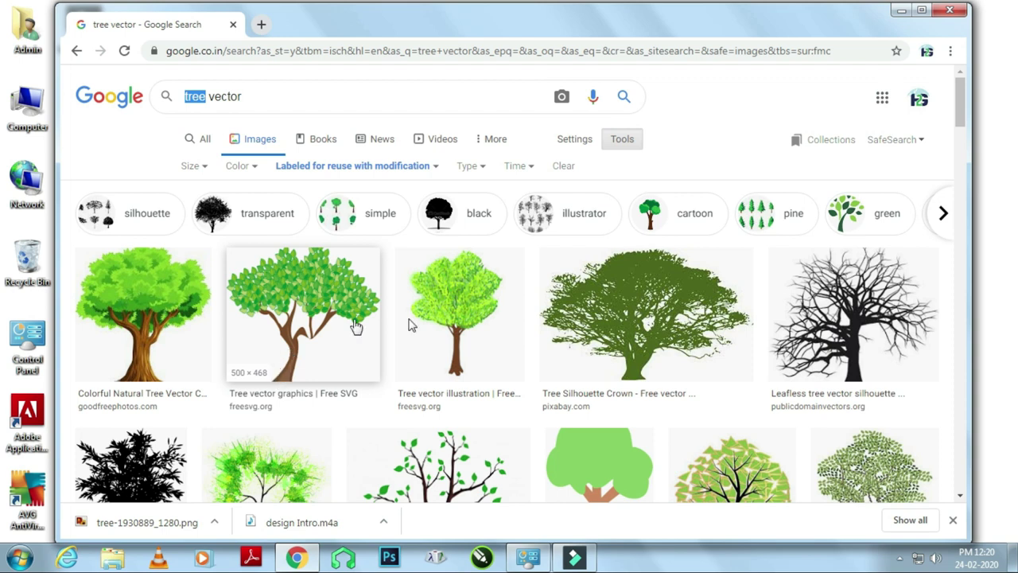
scroll(507, 329, down, 3)
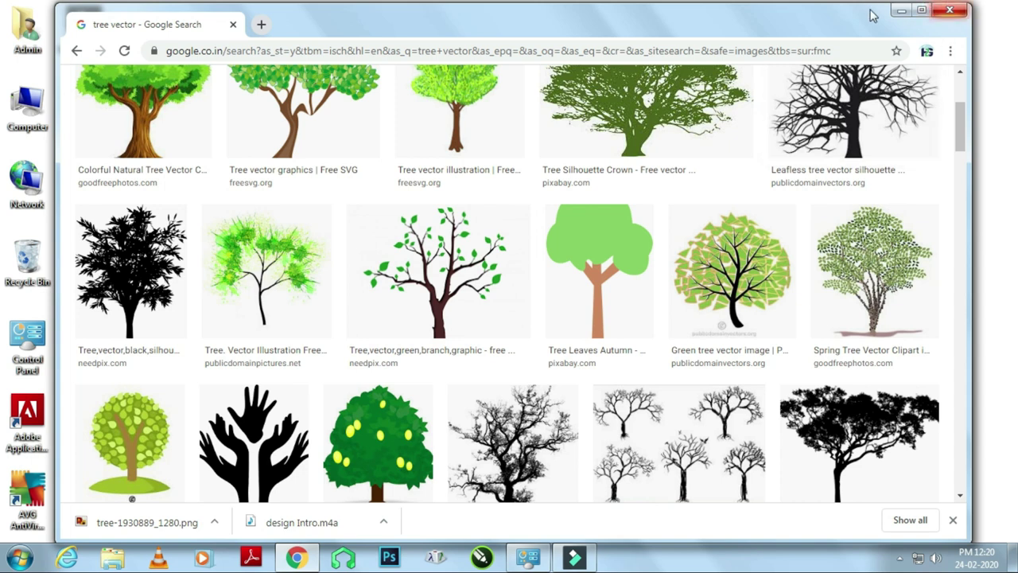
Minimize the browser, switch to Photoshop and open the dragonTshirt Photoshop file from the TshirtDsigns folder.
click(901, 10)
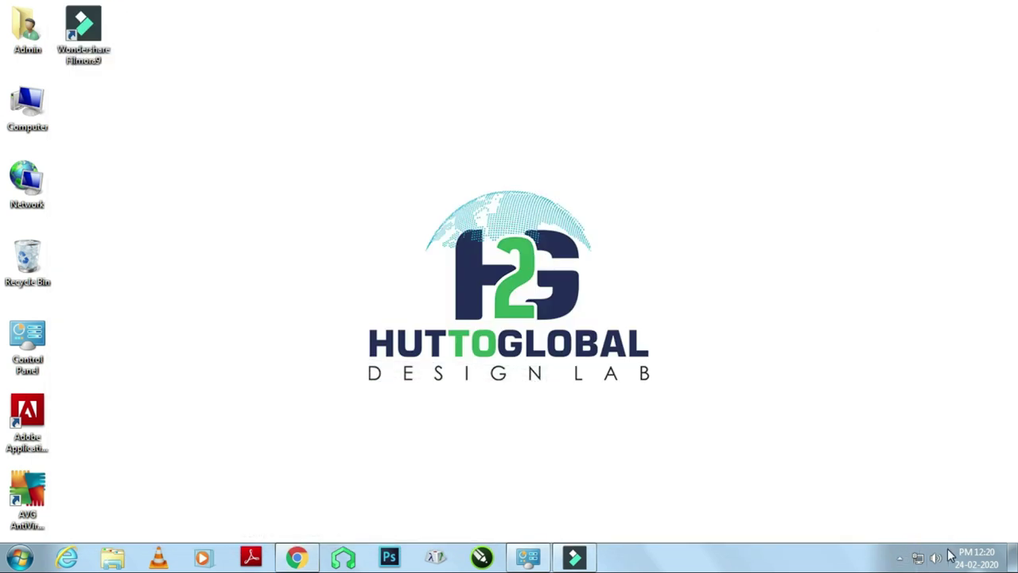
click(389, 559)
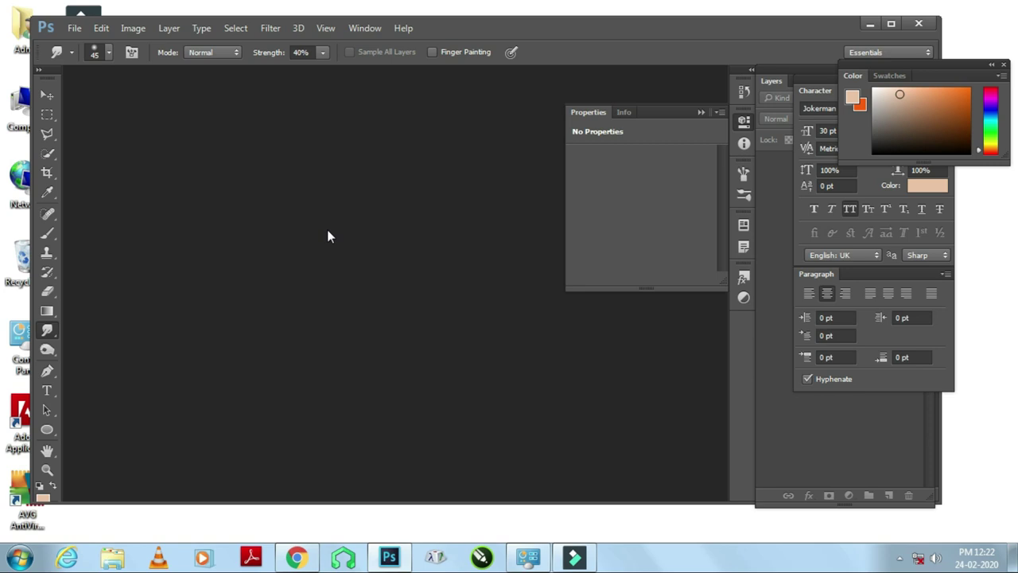
click(76, 28)
click(84, 58)
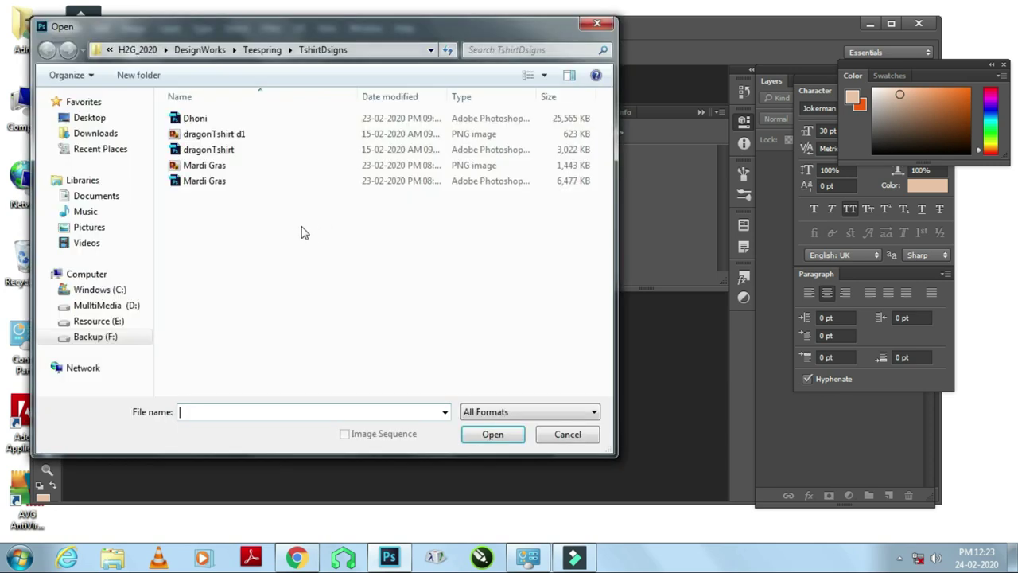
double_click(207, 150)
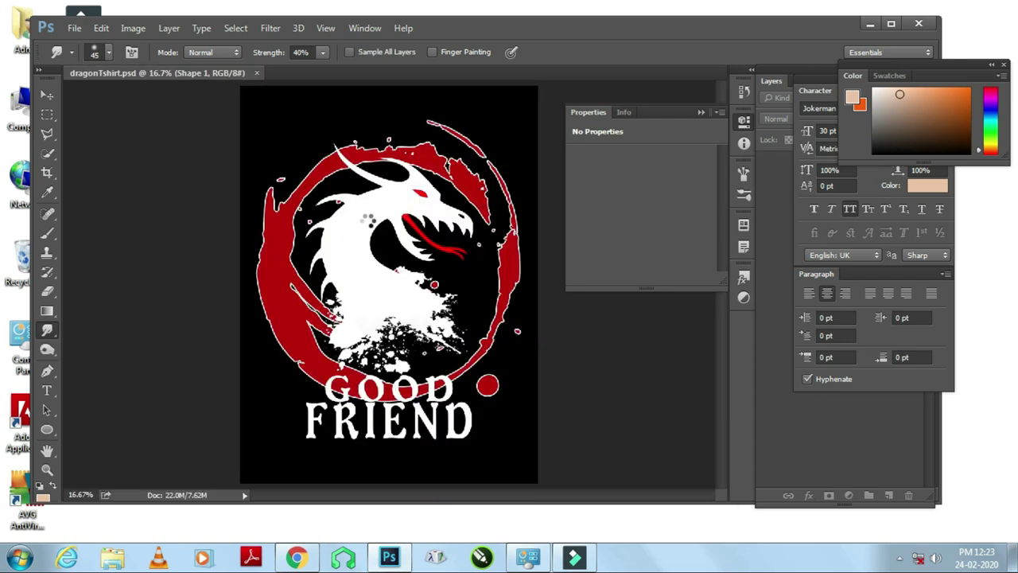
Check the dragon T-shirt document's image size in pixels and its resolution, leaving the dialog without applying changes.
click(132, 28)
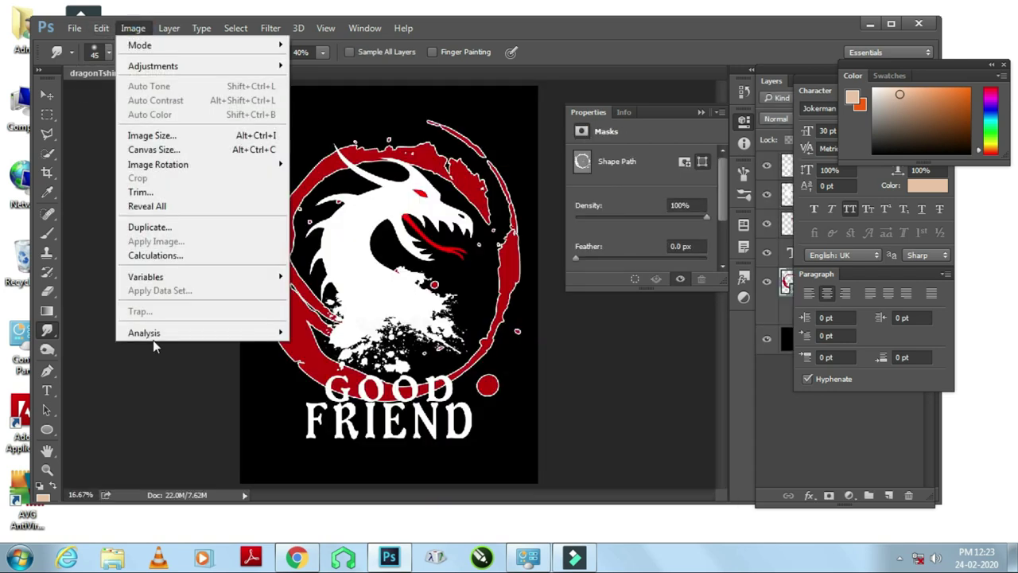
click(172, 137)
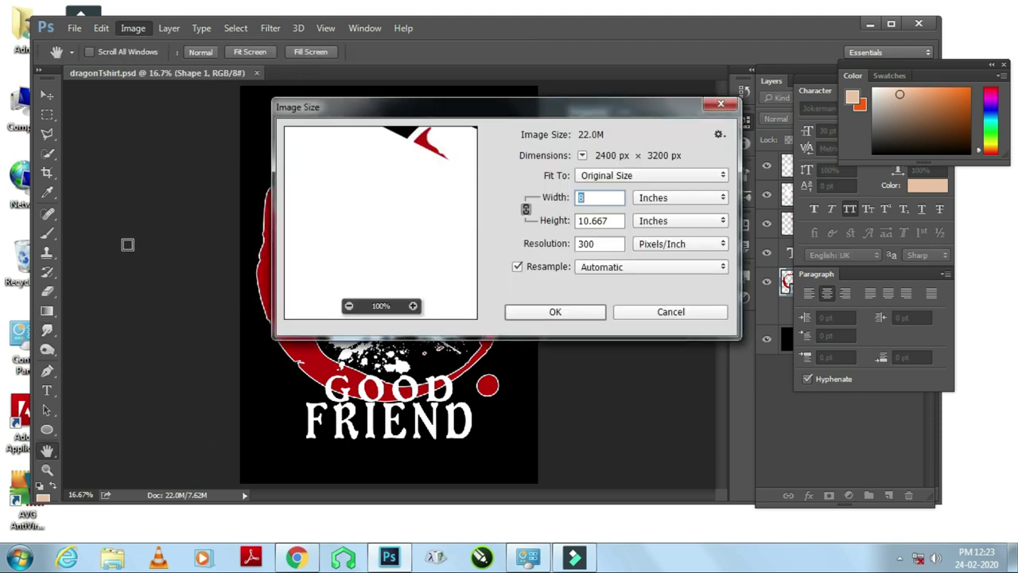
click(692, 199)
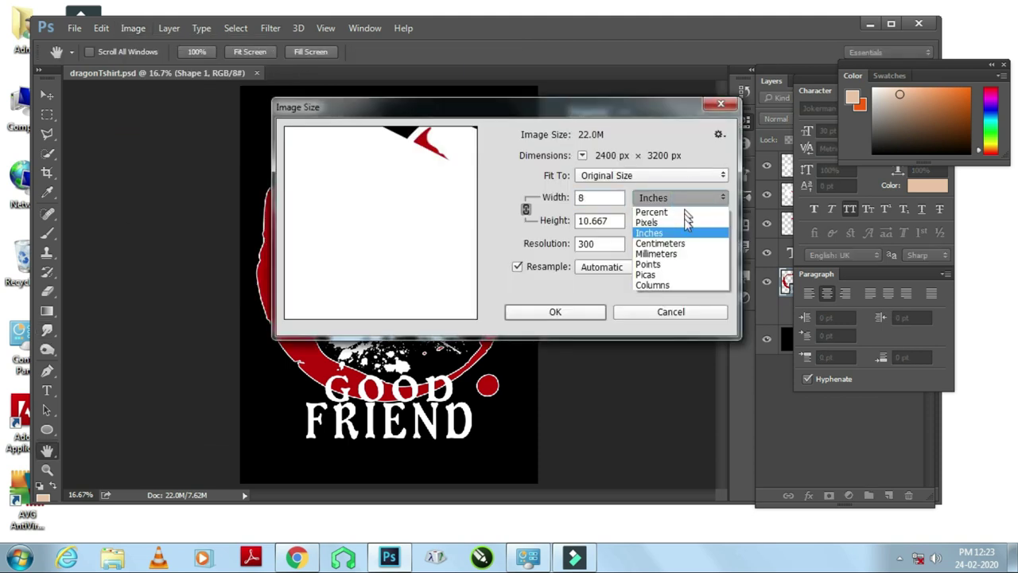
click(682, 225)
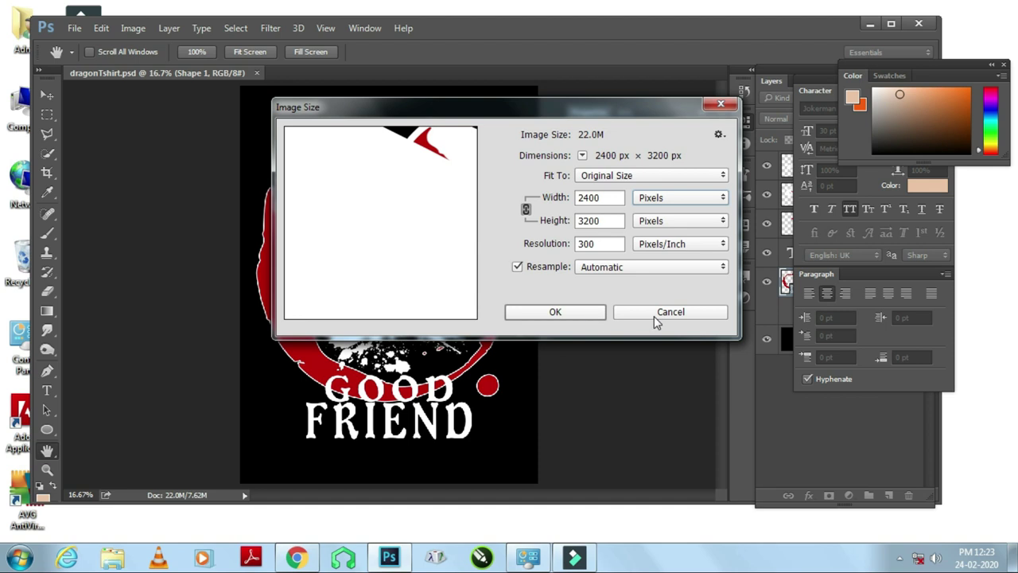
click(657, 314)
Create a new 2400 by 3200 pixel document at 300 pixels/inch and close the dragonTshirt document.
click(75, 27)
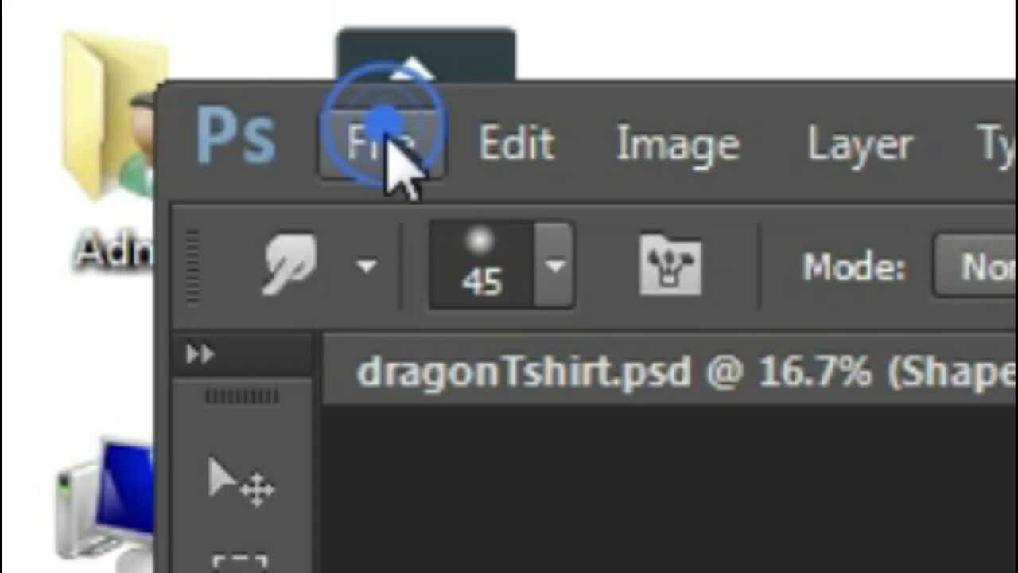
click(477, 239)
click(455, 179)
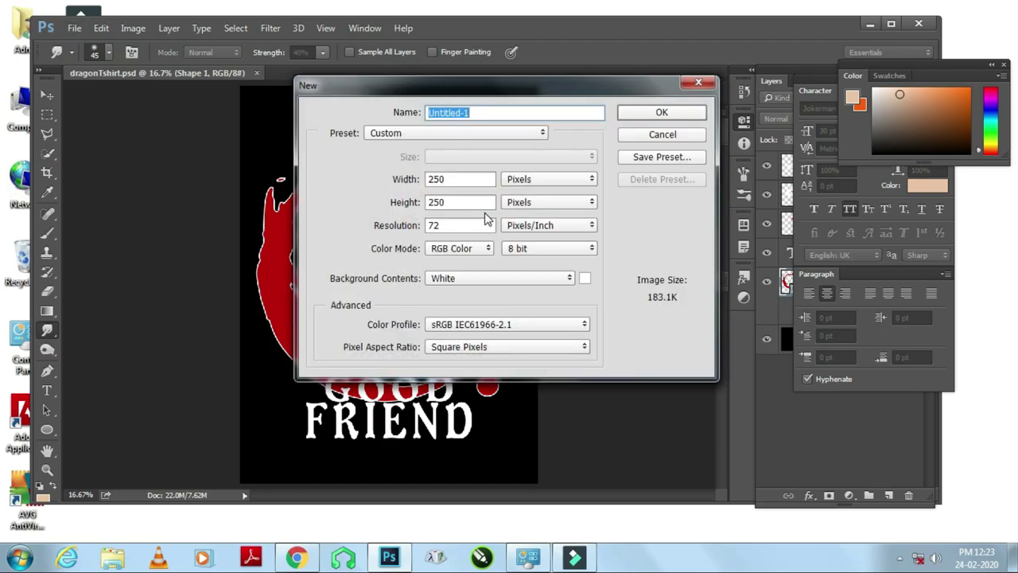
drag(374, 180, 370, 181)
text(2400)
drag(457, 202, 330, 198)
text(3200)
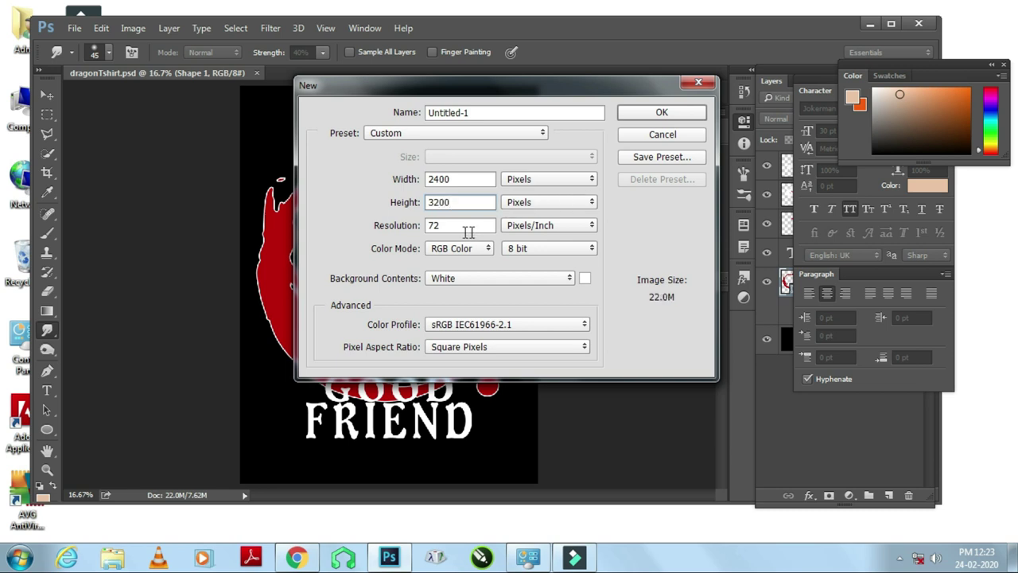
drag(452, 228, 356, 245)
text(300)
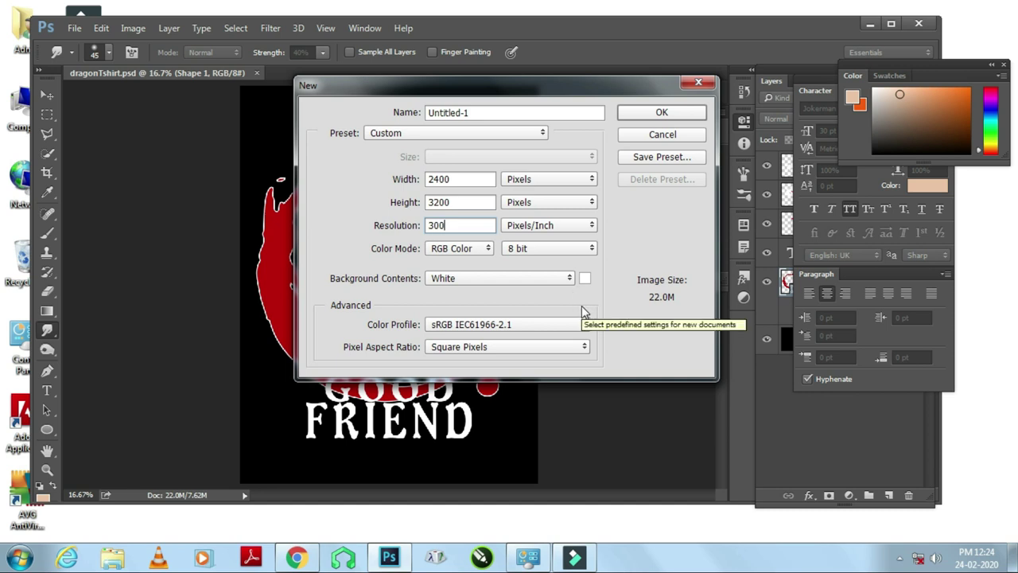
click(681, 111)
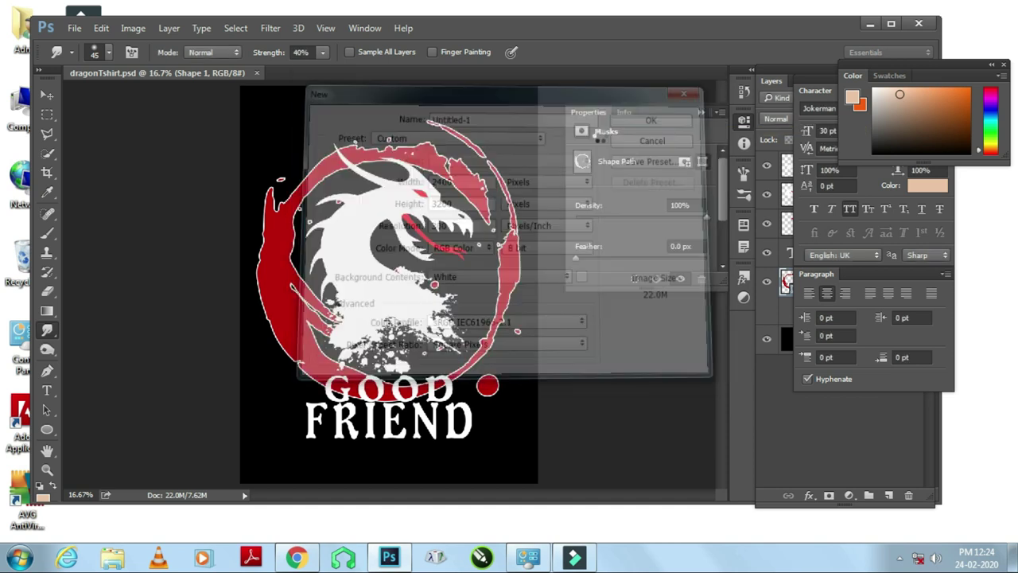
click(181, 72)
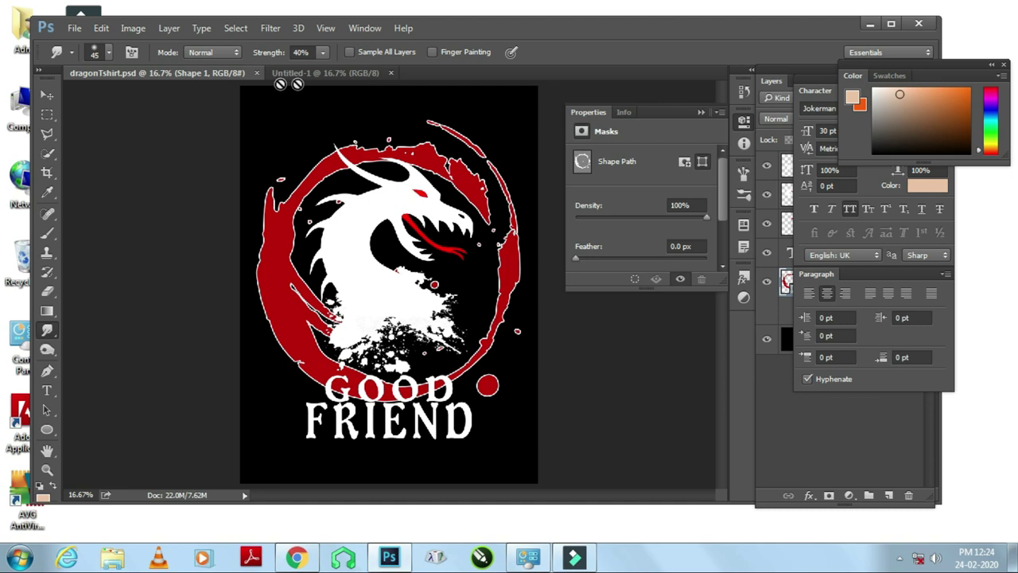
click(256, 73)
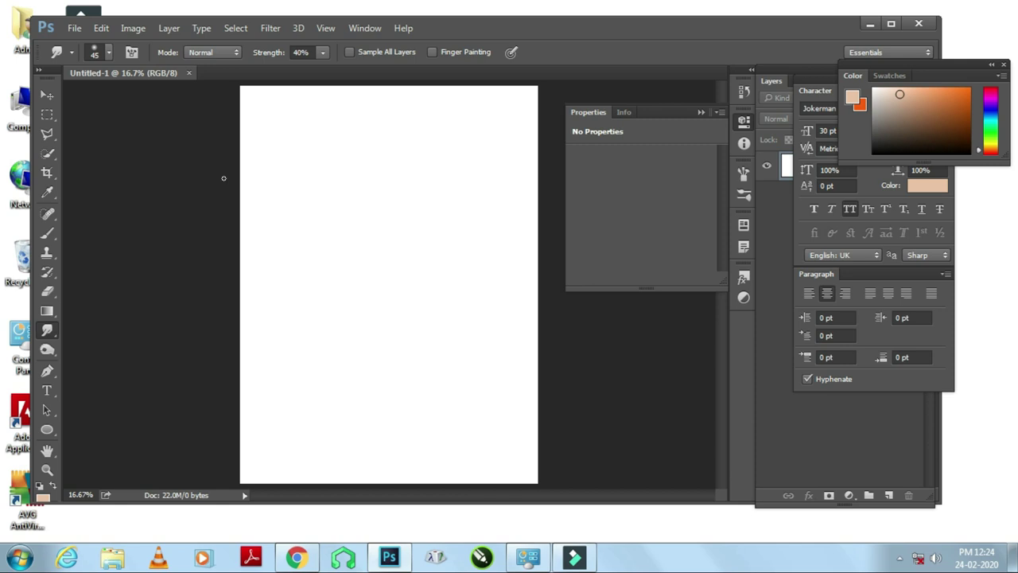
Open the tree-1930889_1280 image from the Teespring images folder, browsing the files as thumbnails.
click(76, 28)
click(86, 59)
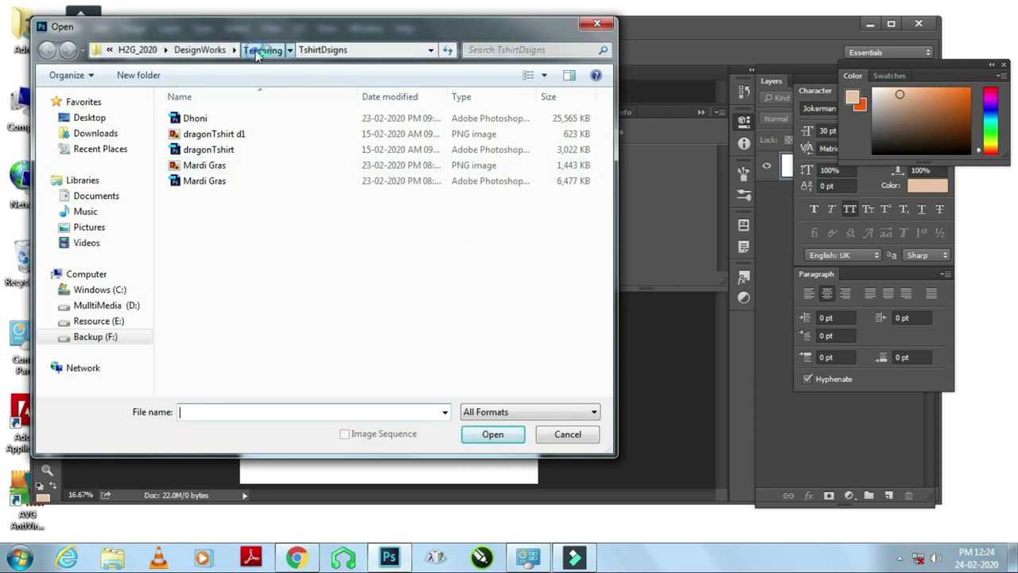
click(263, 50)
double_click(205, 119)
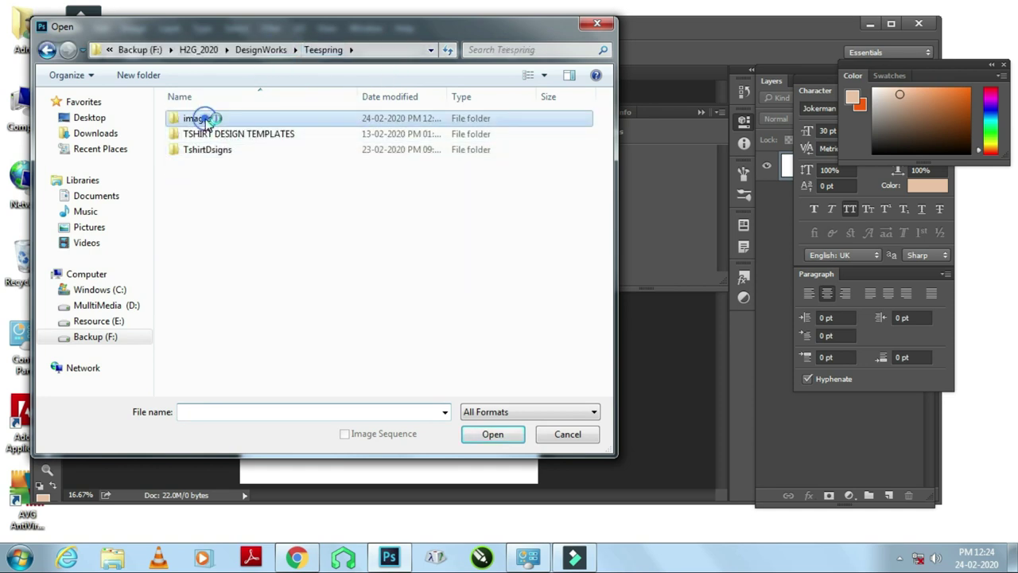
click(545, 75)
click(602, 42)
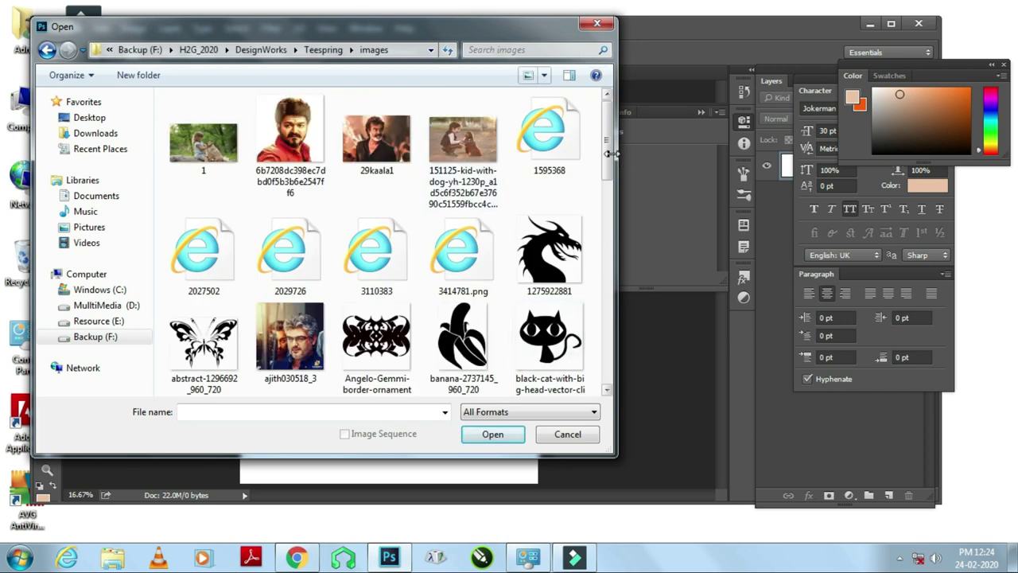
drag(609, 150, 602, 353)
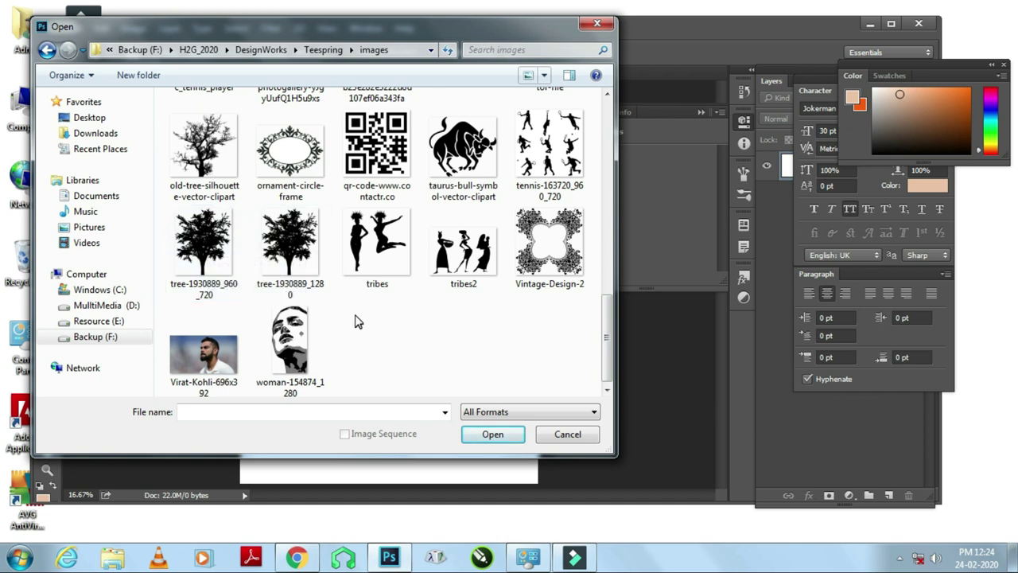
double_click(283, 241)
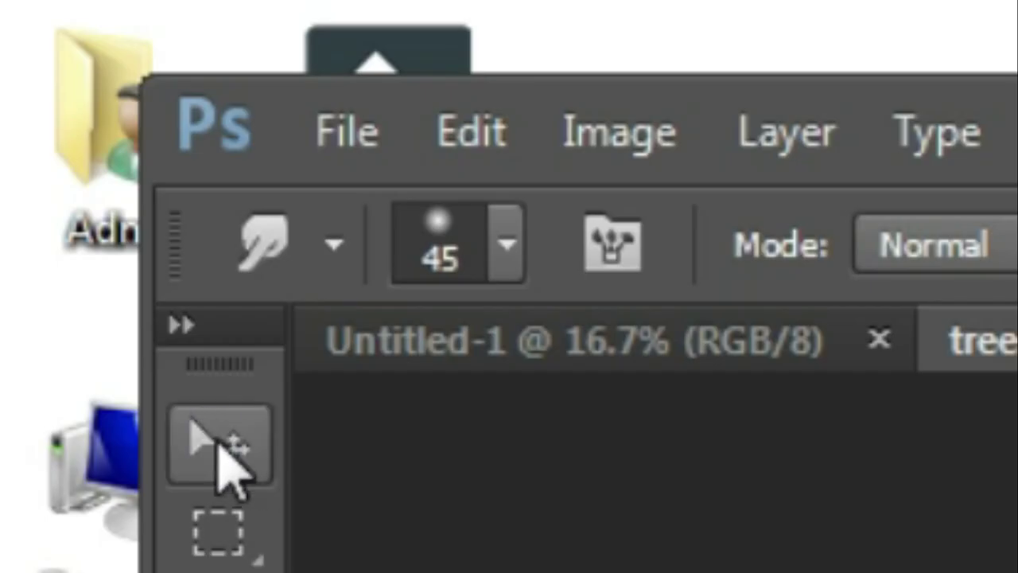
Copy the black tree from tree-1930889_1280.png into the Untitled-1 document with the Move tool.
click(48, 96)
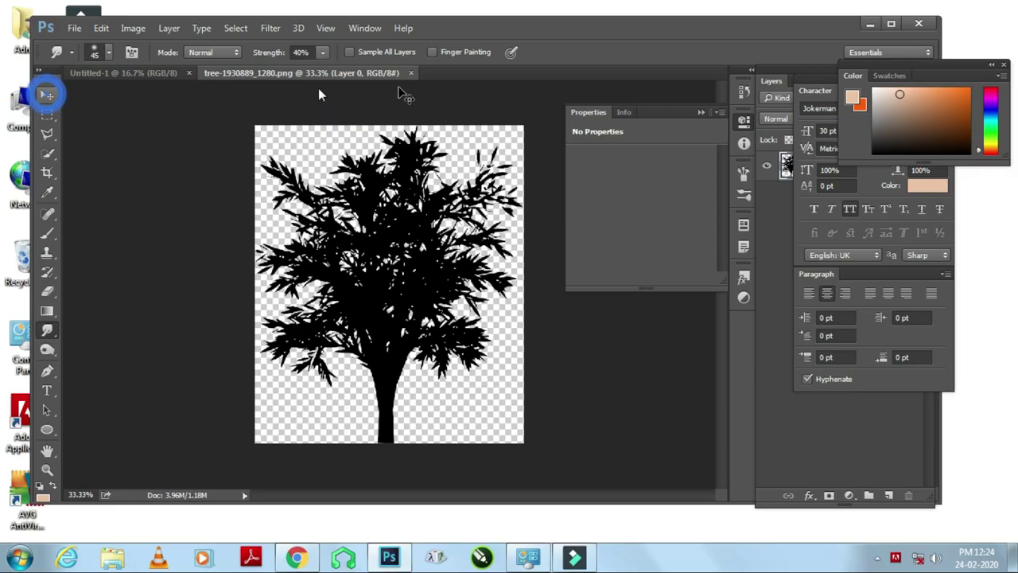
drag(366, 230, 419, 258)
click(308, 73)
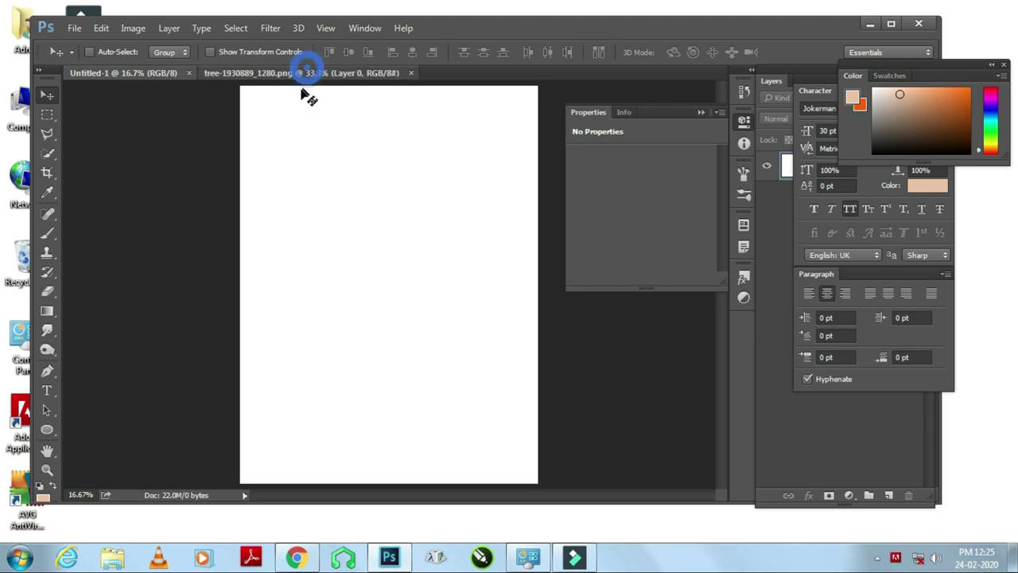
drag(362, 204, 412, 252)
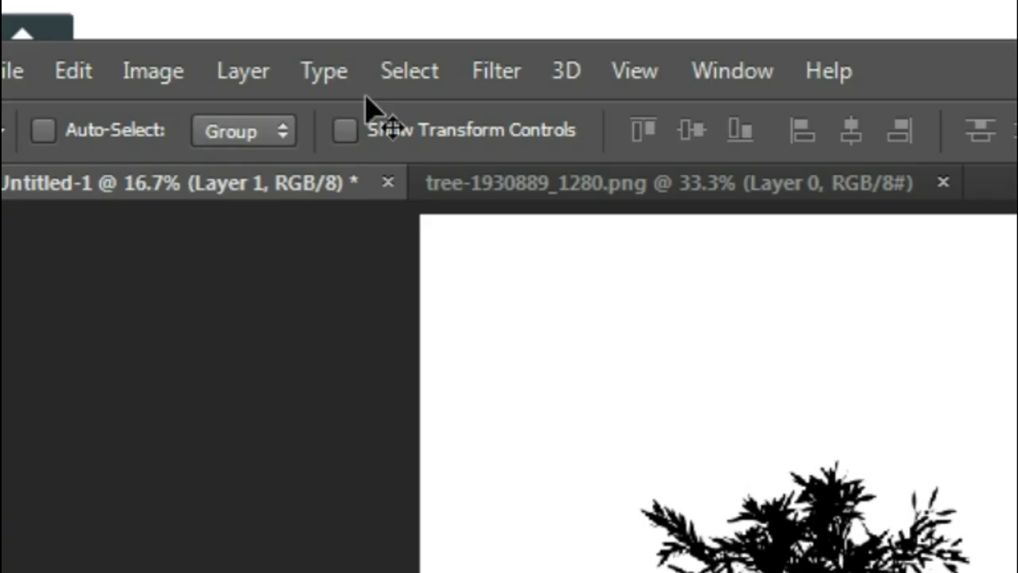
Center the tree layer horizontally and vertically against a selection of the whole canvas, and clear the selection.
click(400, 72)
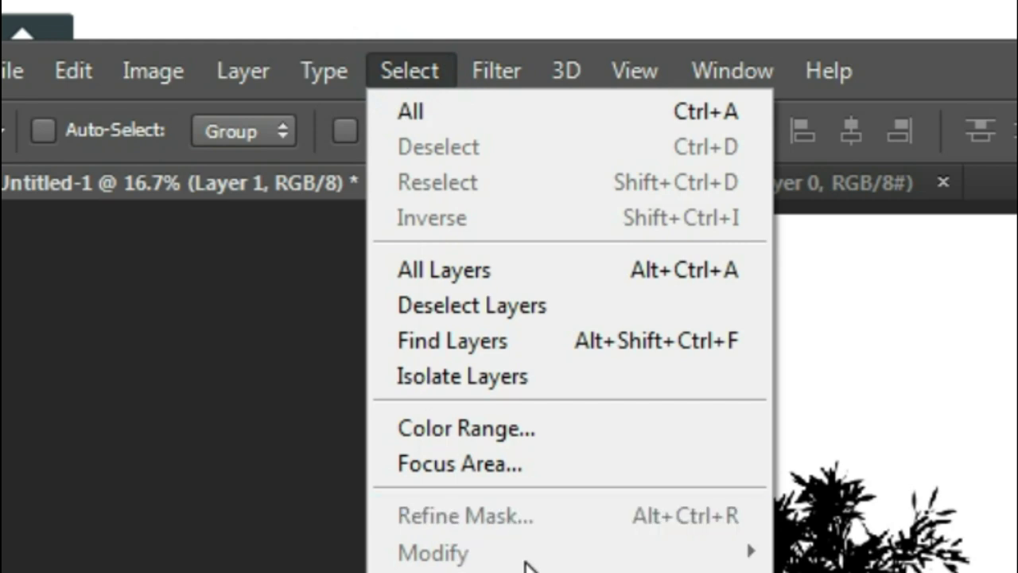
click(516, 97)
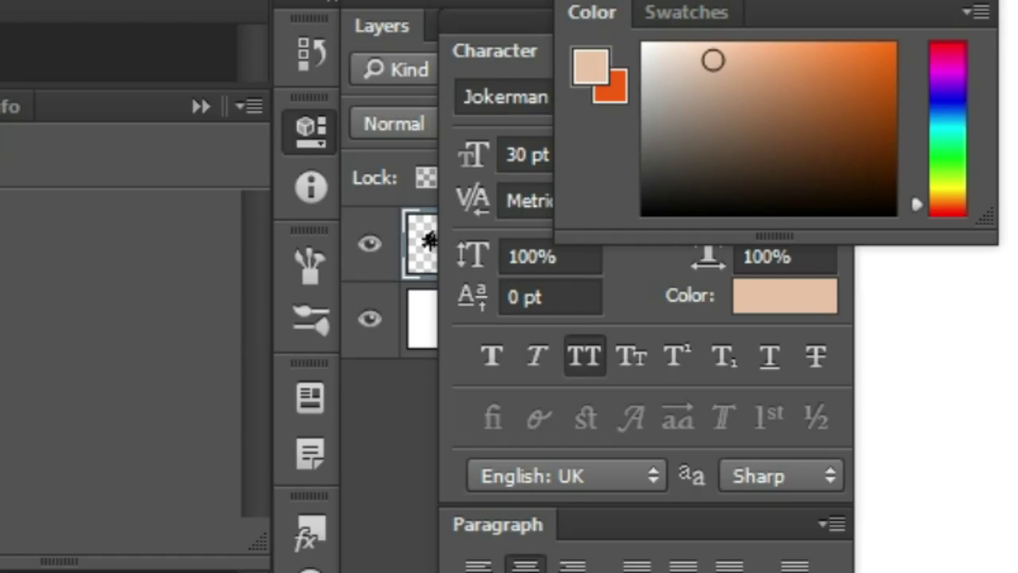
click(527, 437)
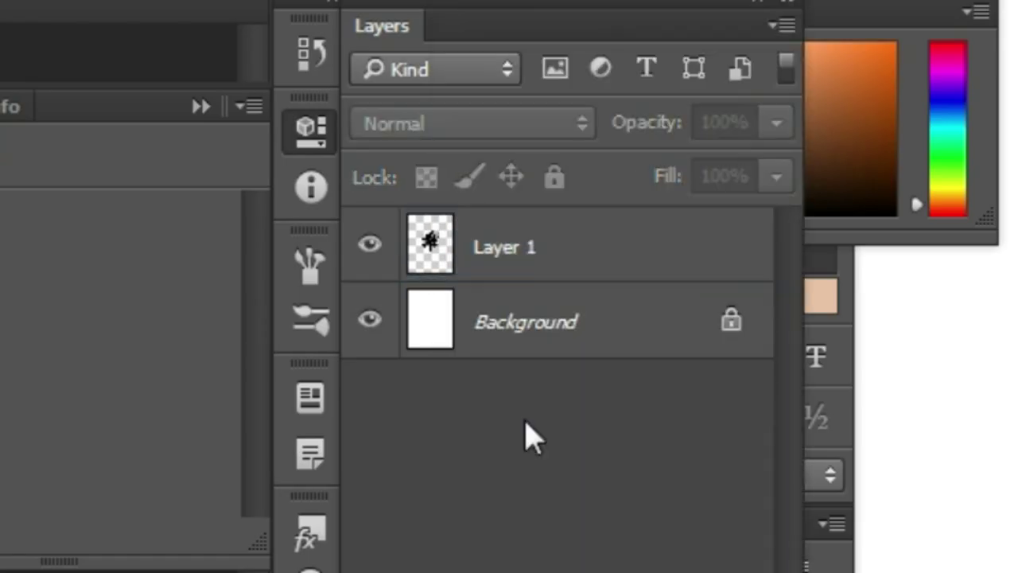
click(506, 264)
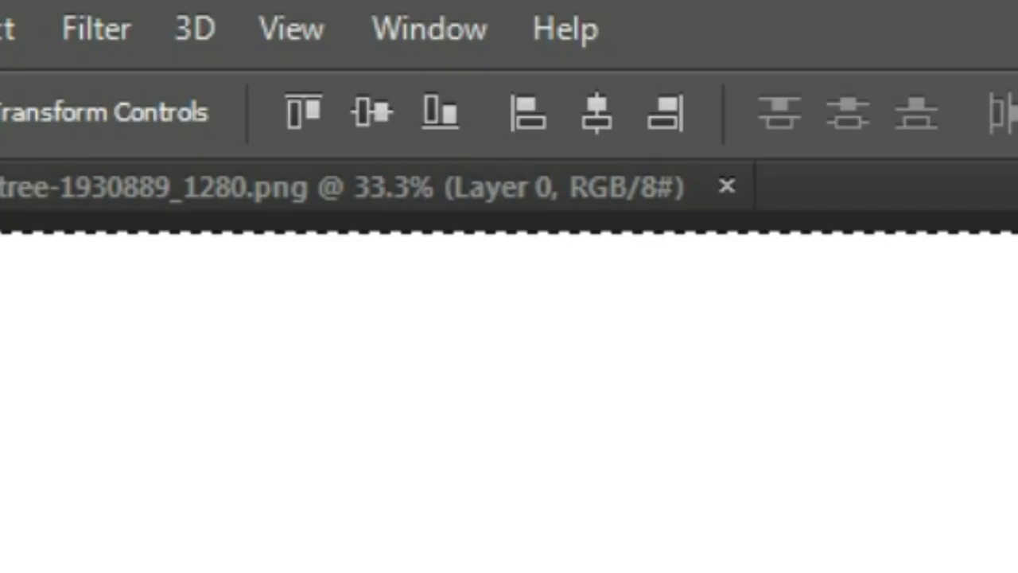
click(597, 111)
click(367, 120)
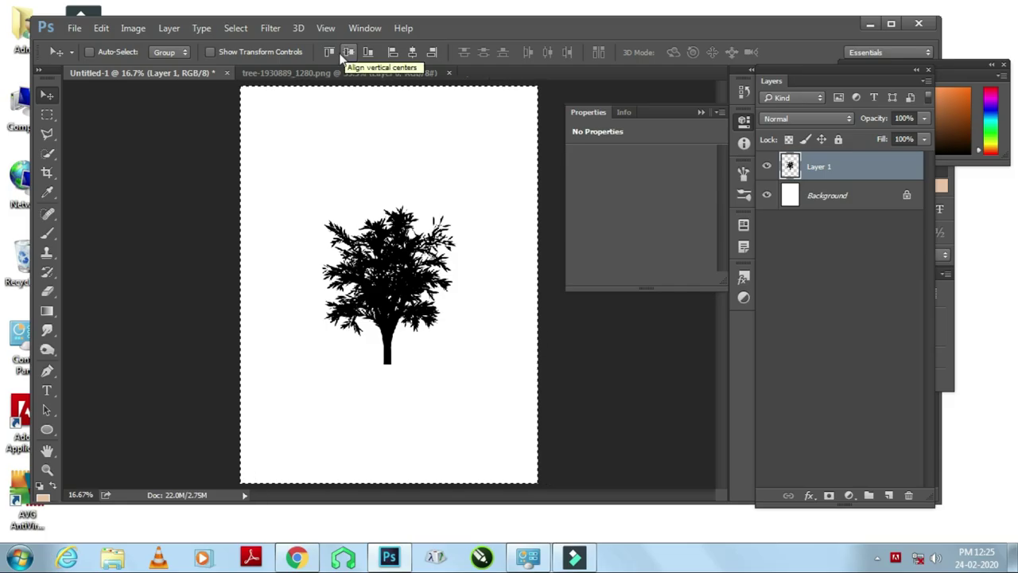
click(47, 114)
right_click(299, 167)
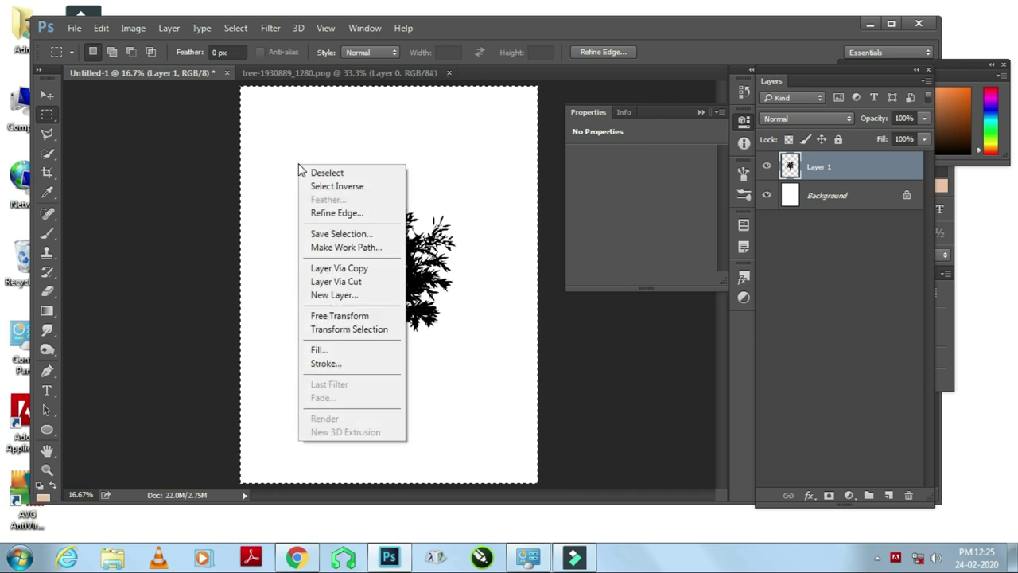
click(331, 172)
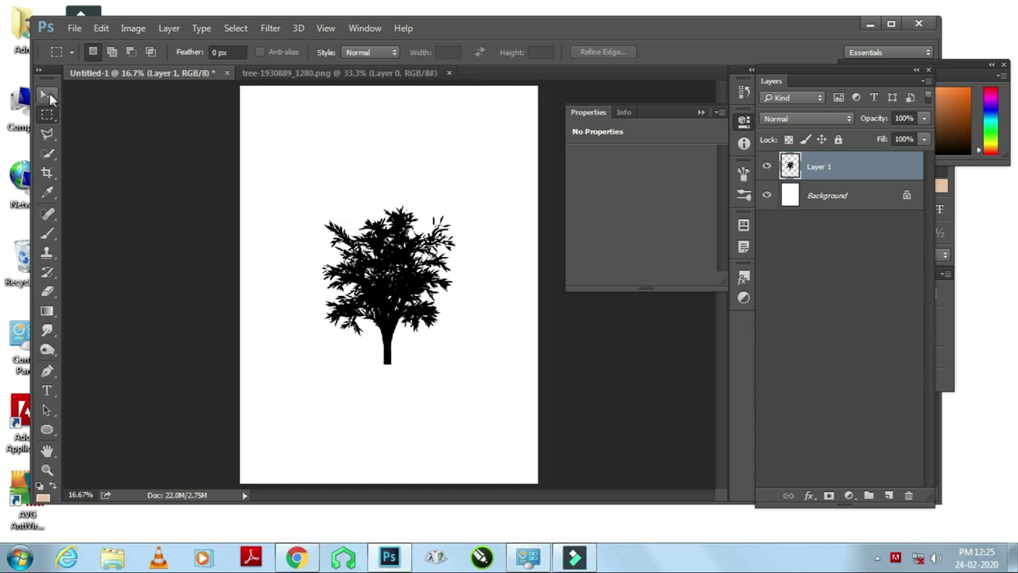
click(47, 94)
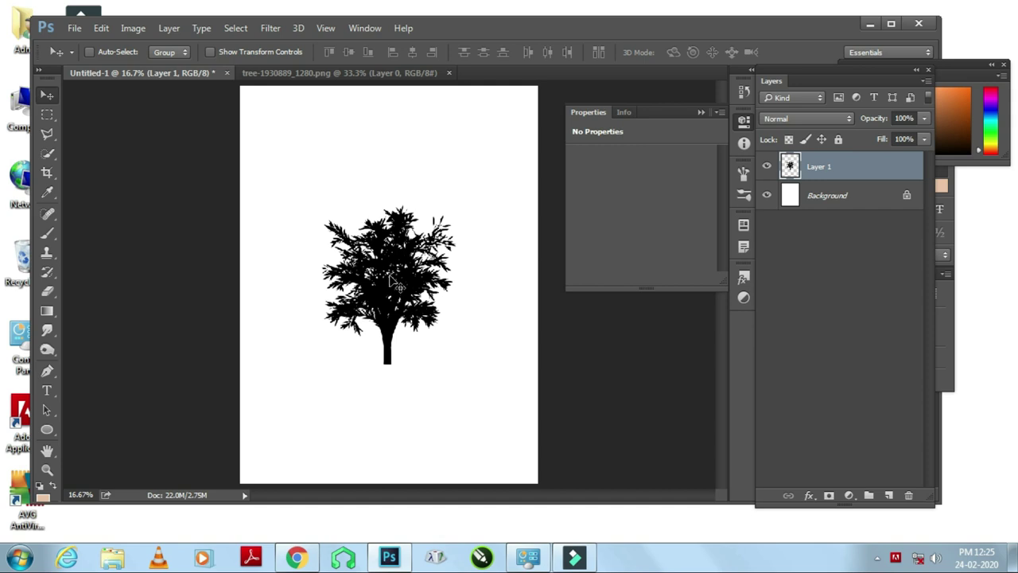
Lock the transparent pixels of the tree layer and fill the tree with a bright green foreground color.
right_click(864, 167)
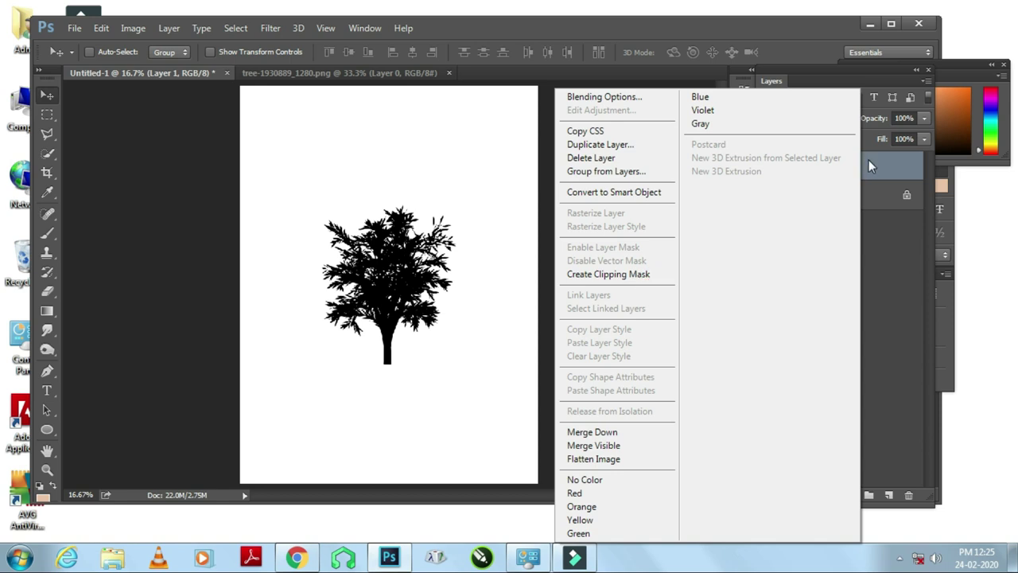
click(868, 159)
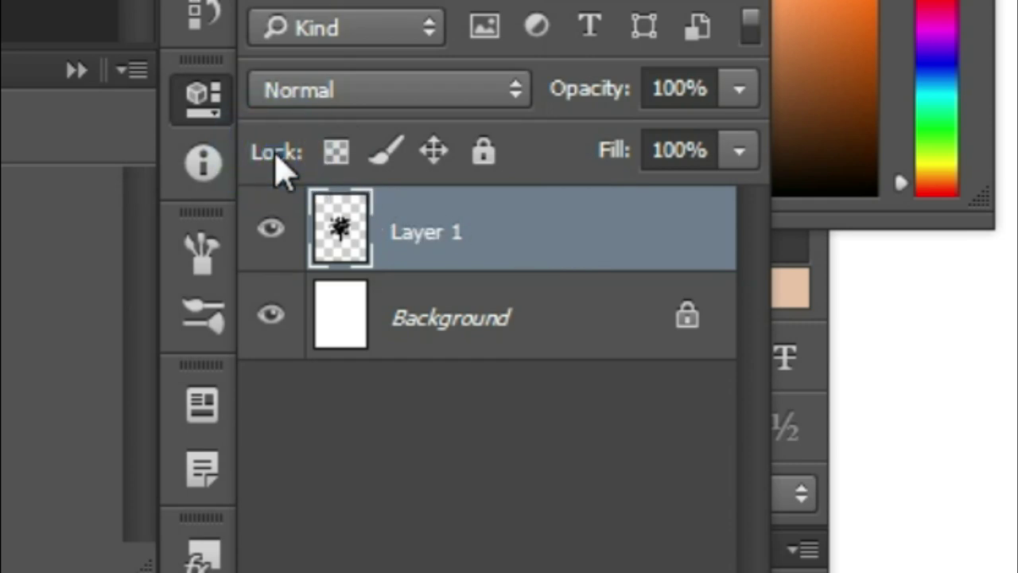
click(337, 152)
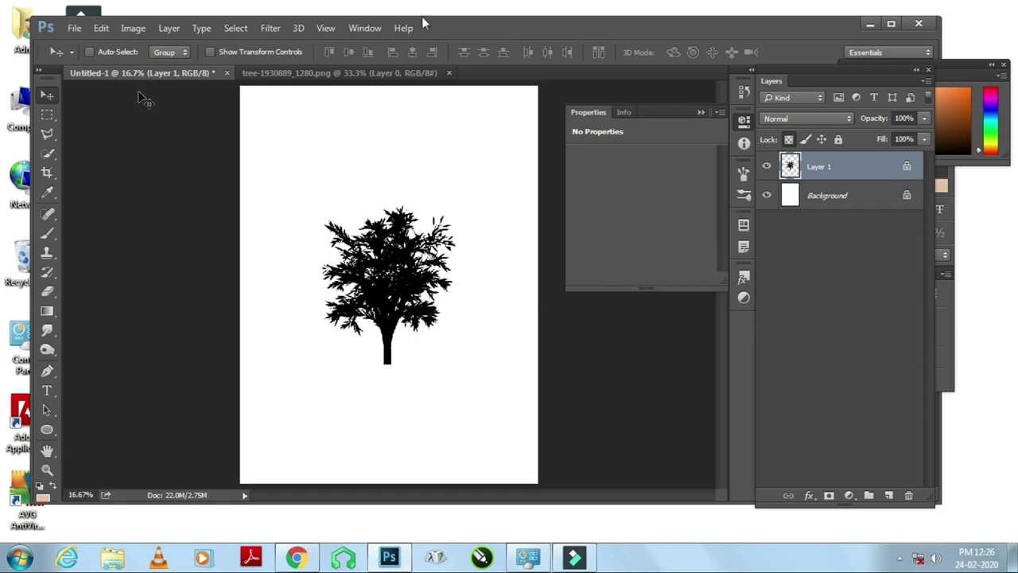
click(990, 129)
drag(963, 113, 966, 111)
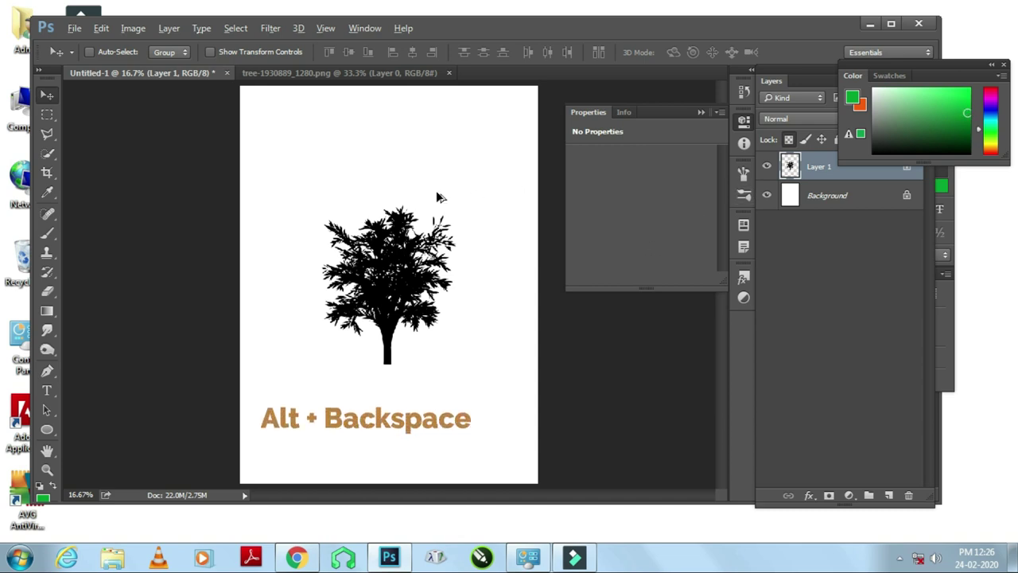
key(alt+BackSpace)
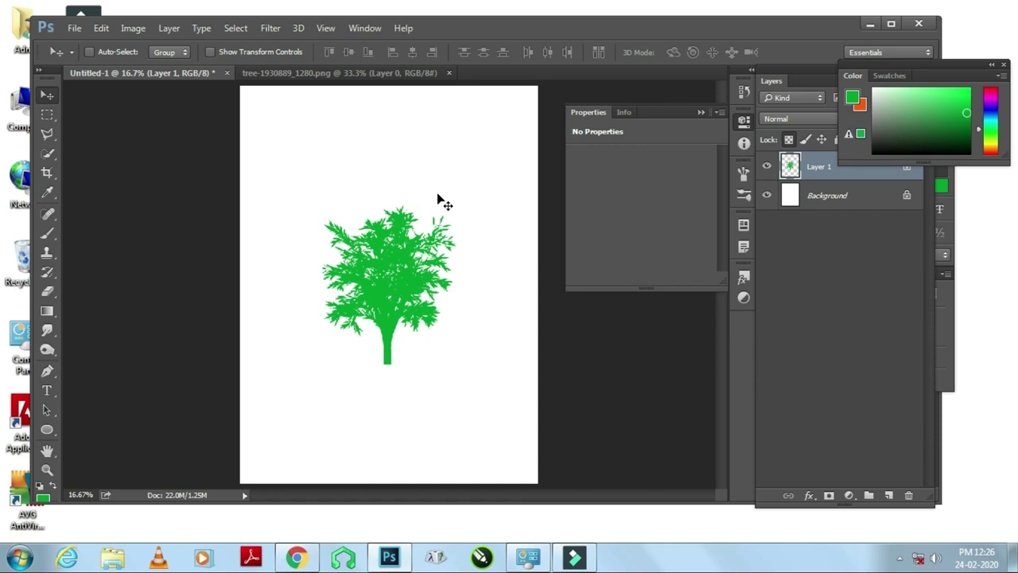
Fill a large rectangular selection, inset slightly from the canvas edges, with the green foreground color on a new layer and deselect.
click(46, 115)
drag(259, 108, 515, 450)
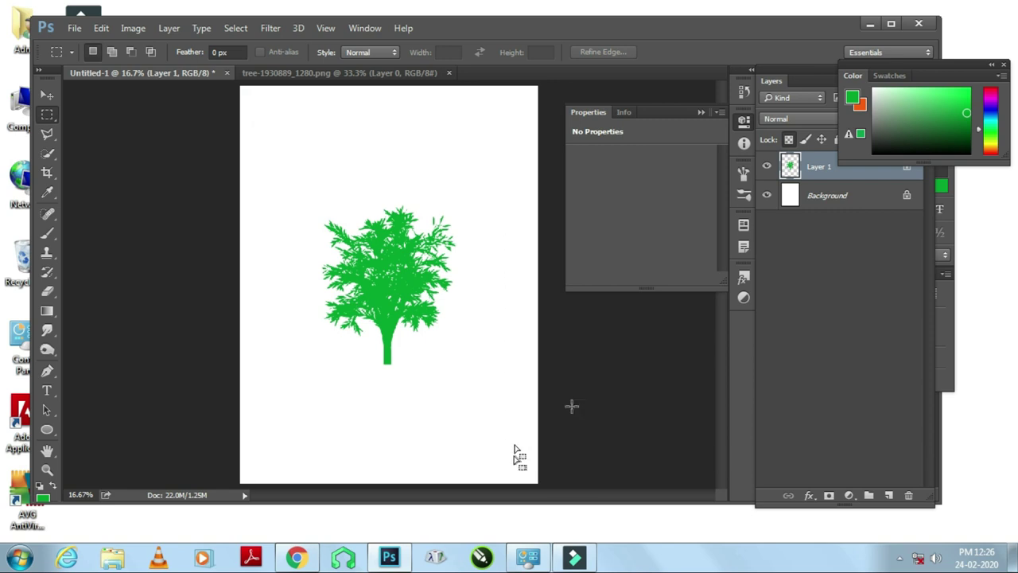
click(888, 497)
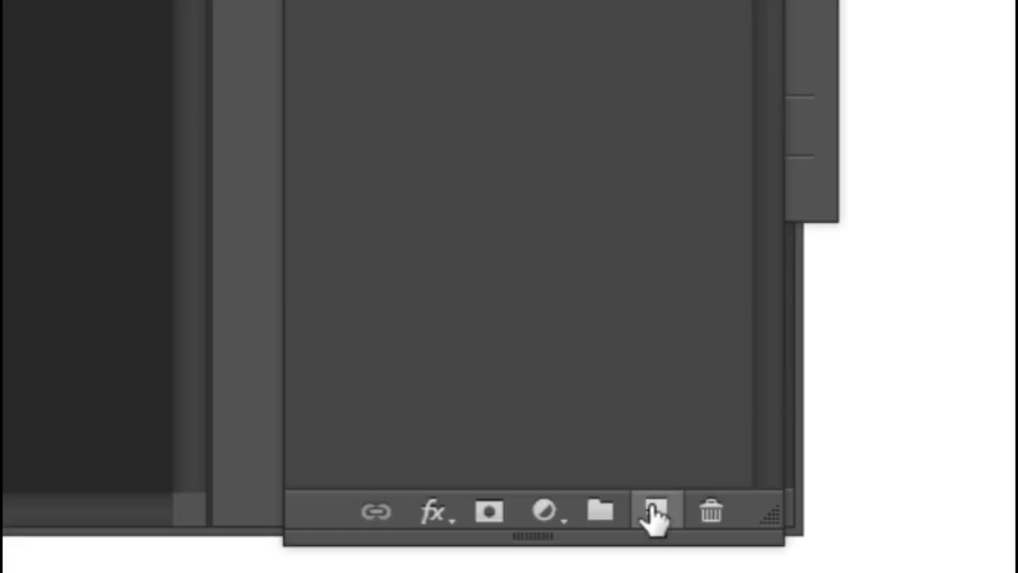
click(661, 513)
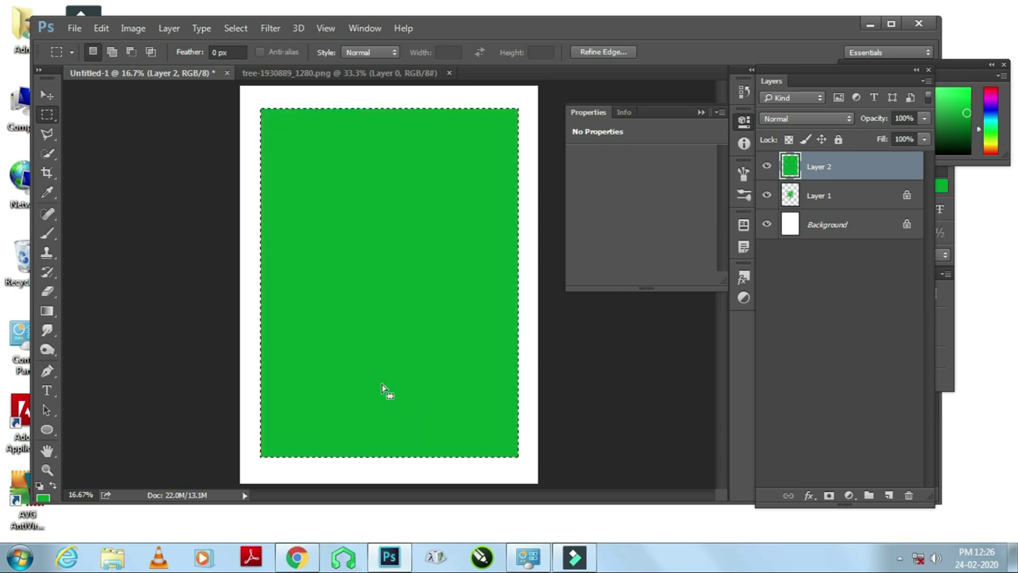
click(583, 381)
Delete a rectangular area from the green rectangle, leaving a thin frame with a thick band below the tree, and deselect.
drag(269, 120, 512, 390)
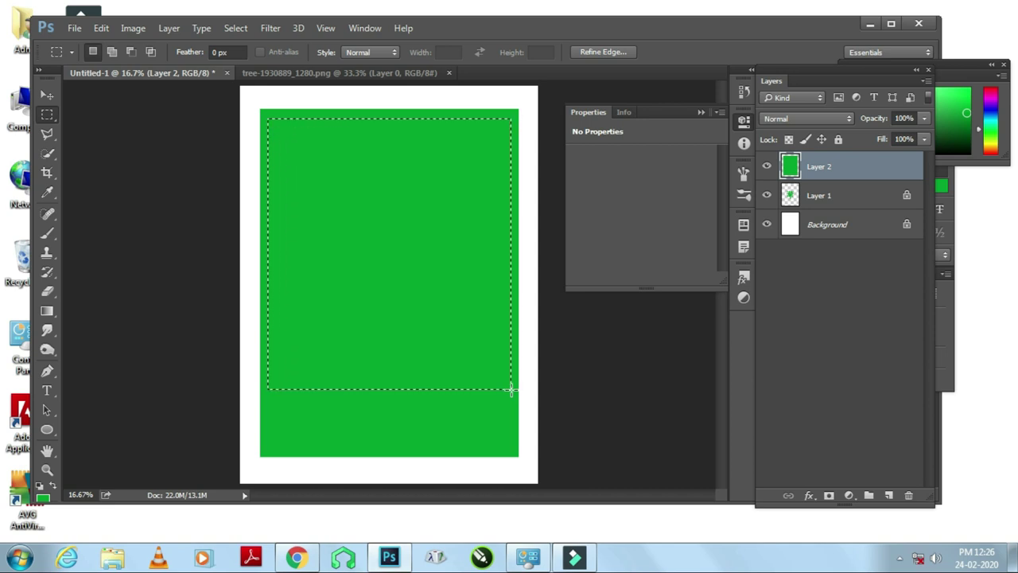
key(Delete)
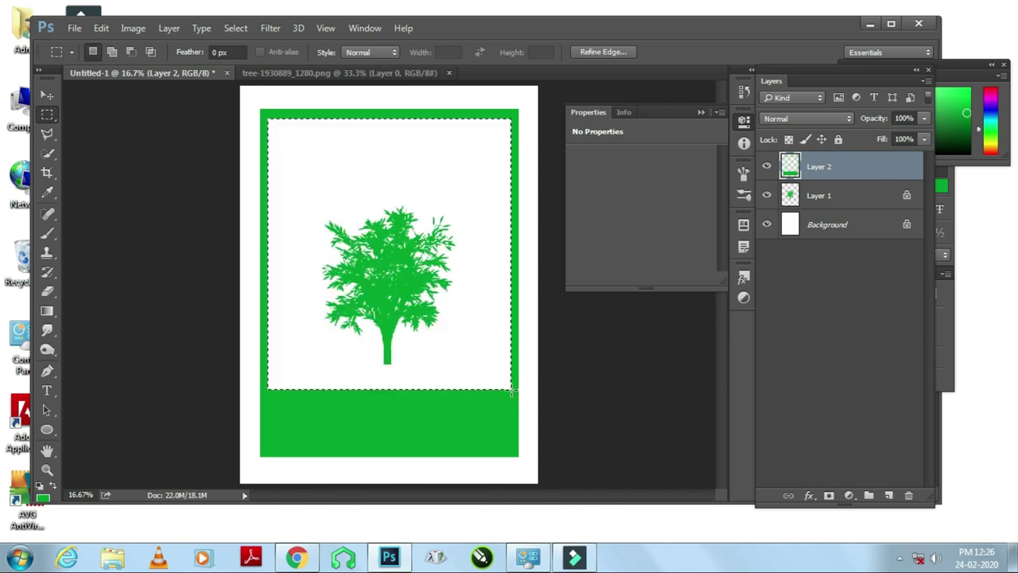
right_click(469, 309)
click(509, 30)
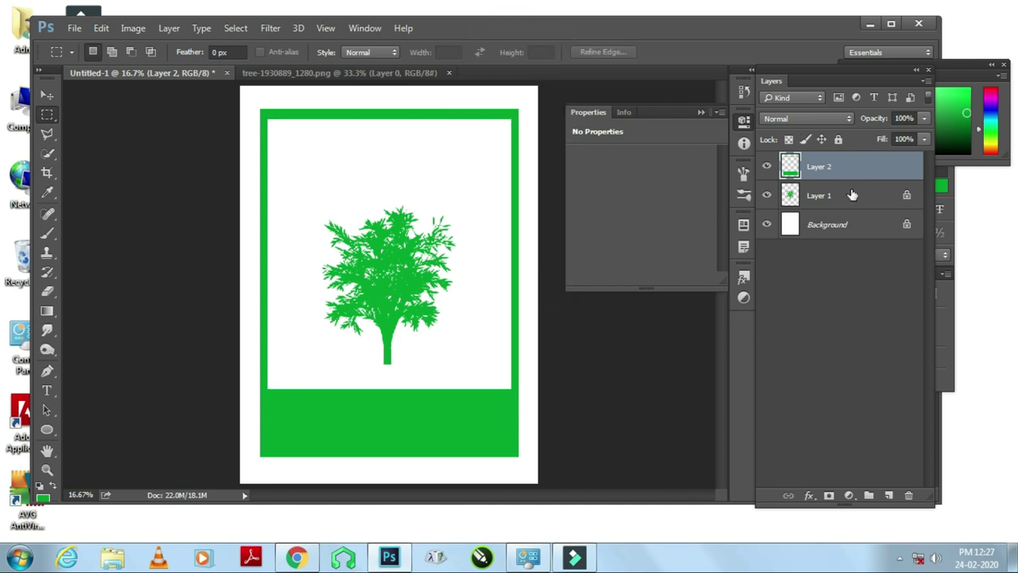
Nudge the tree layer straight upward in large increments, raising it further above the thick green band.
click(852, 195)
click(47, 96)
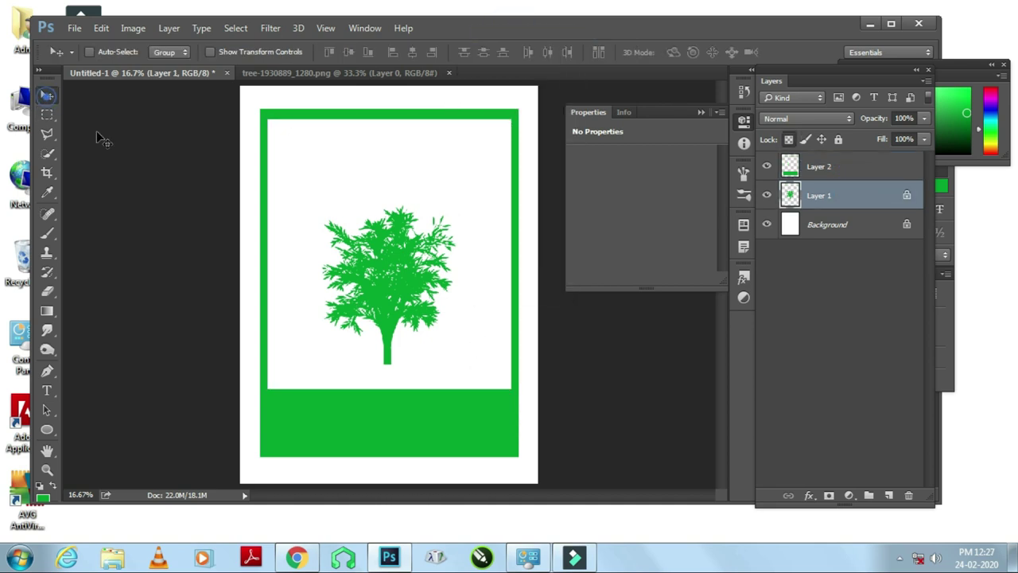
key(shift+Up)
key(shift+Up)
key(shift+Up)
key(shift+Up)
key(shift+Up)
key(shift+Up)
key(shift+Up)
key(shift+Up)
key(shift+Up)
key(shift+Up)
key(shift+Up)
key(shift+Up)
key(shift+Up)
key(shift+Up)
key(shift+Up)
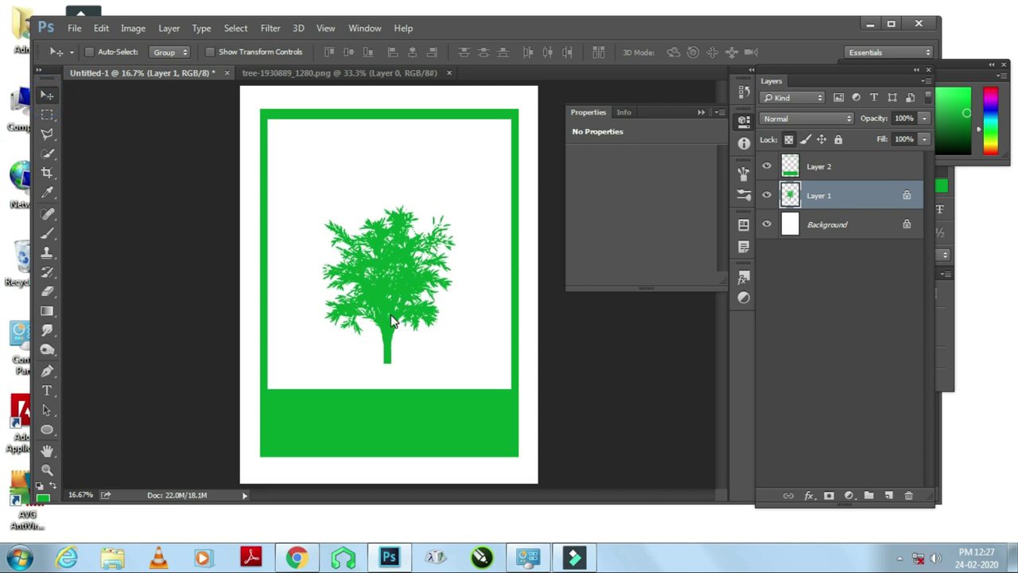
key(shift+Up)
key(shift+Up)
key(shift+Up)
key(shift+Up)
key(shift+Up)
key(shift+Up)
key(shift+Up)
key(shift+Up)
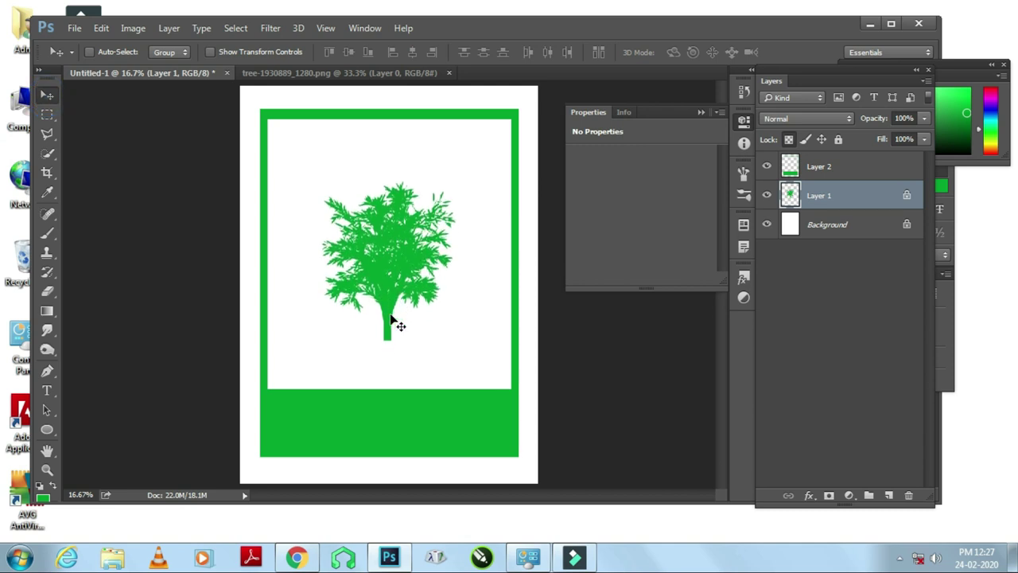
key(shift+Up)
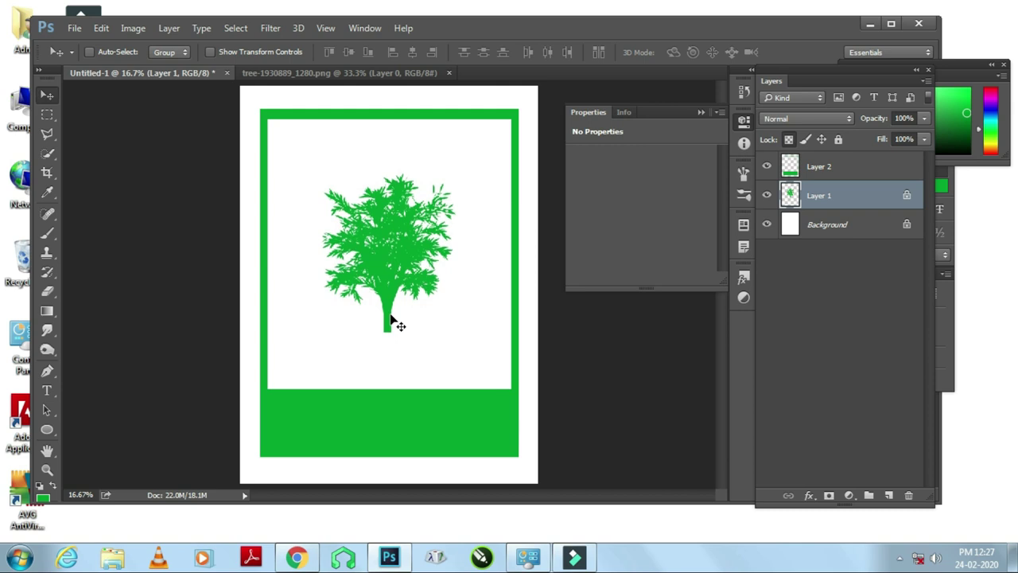
Scale the tree up proportionally to about 128% and dismiss the Windows color scheme prompt.
key(ctrl+t)
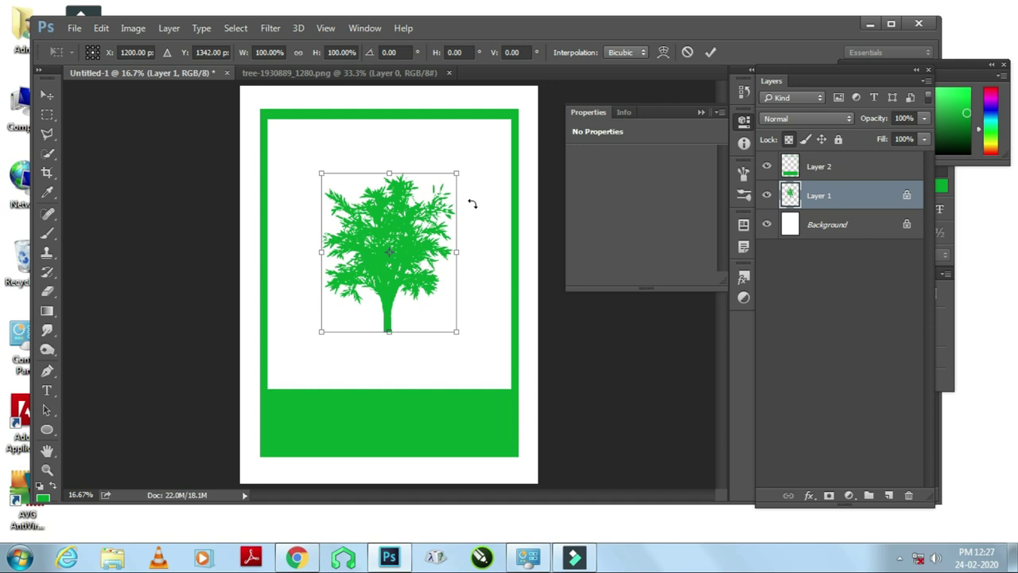
drag(458, 173, 502, 139)
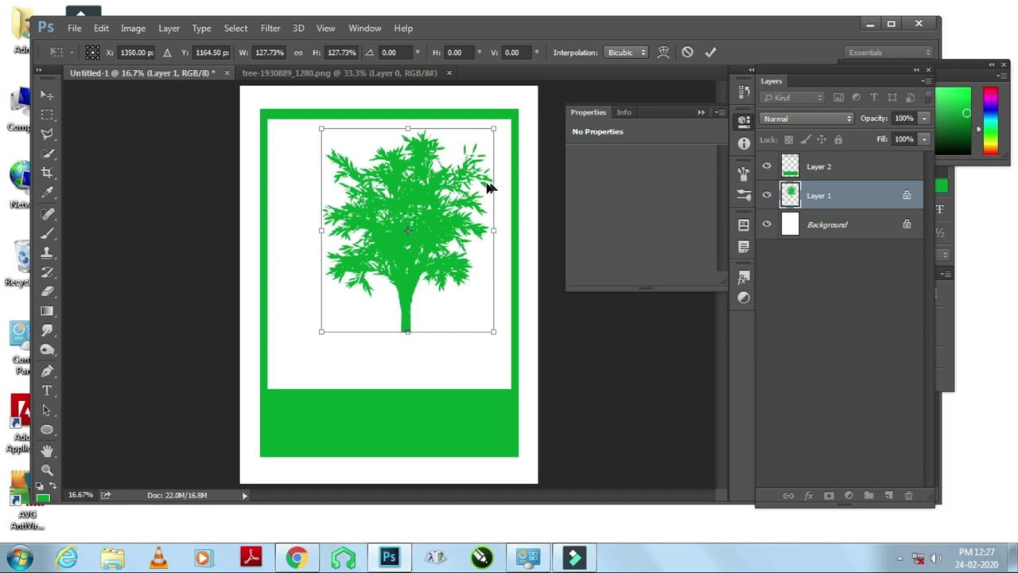
click(710, 50)
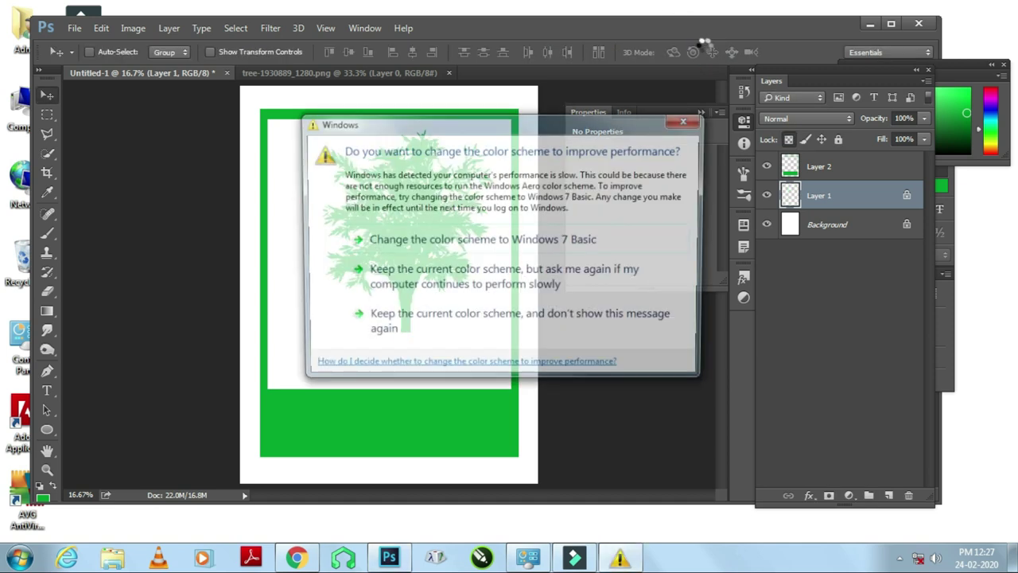
click(688, 121)
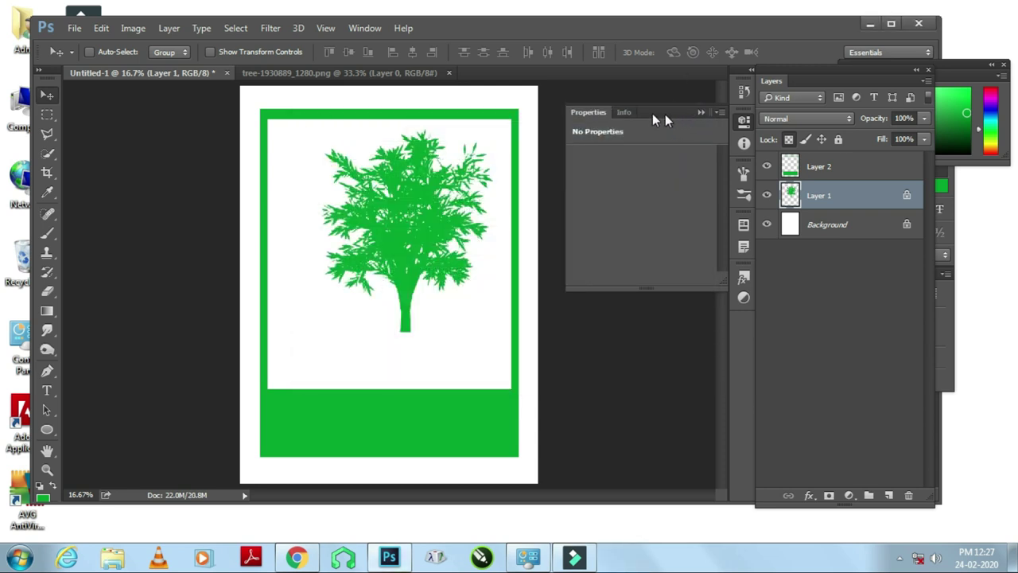
Center the enlarged tree horizontally and vertically against a selection of the whole canvas, and deselect.
click(203, 28)
click(242, 28)
click(245, 41)
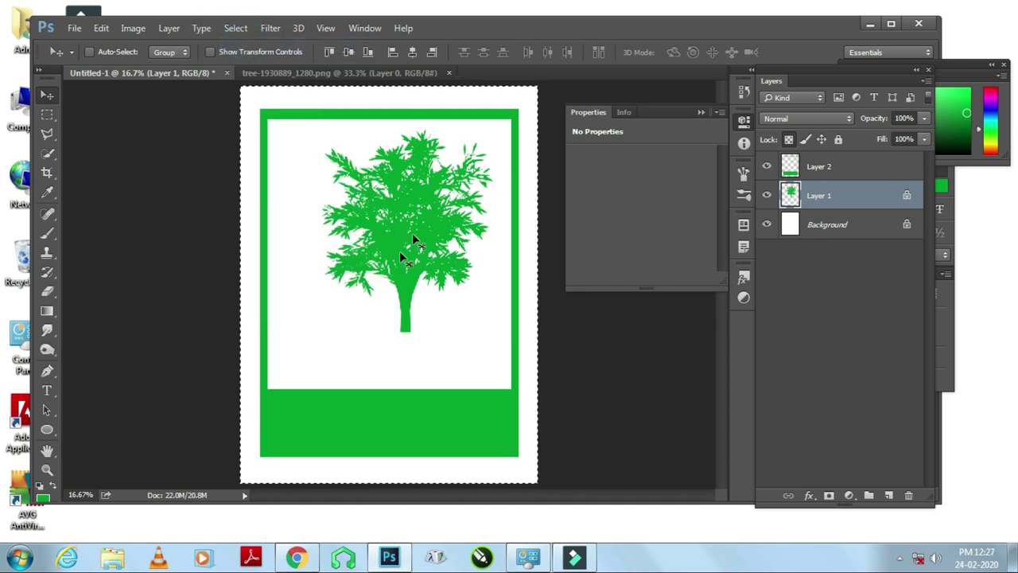
click(412, 52)
click(348, 53)
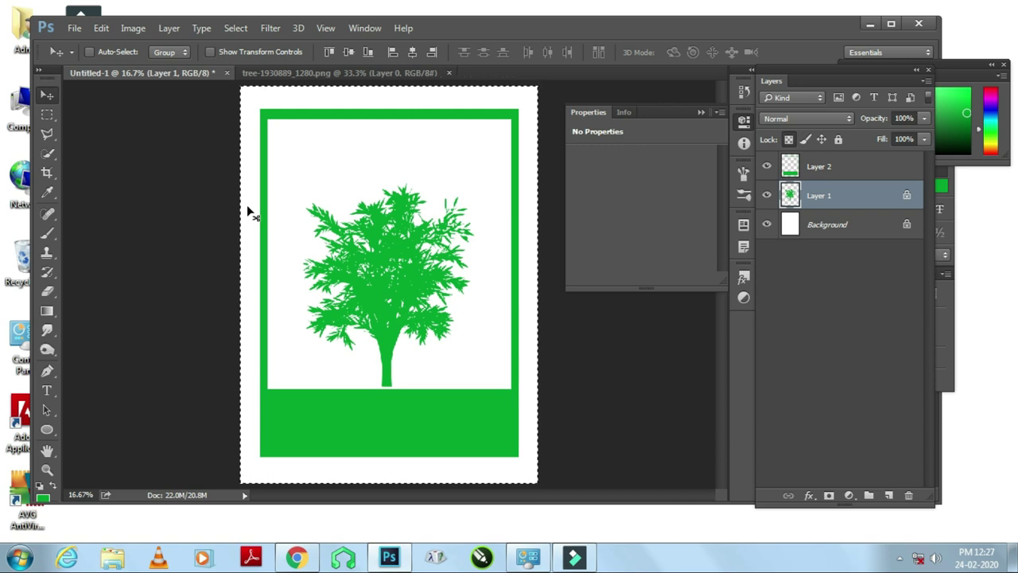
click(47, 115)
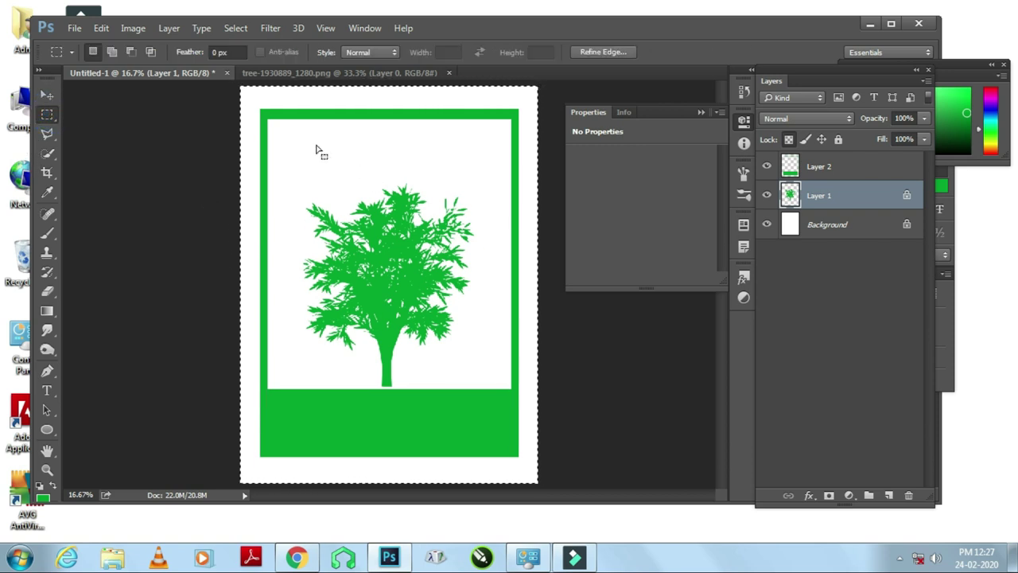
right_click(320, 151)
click(345, 154)
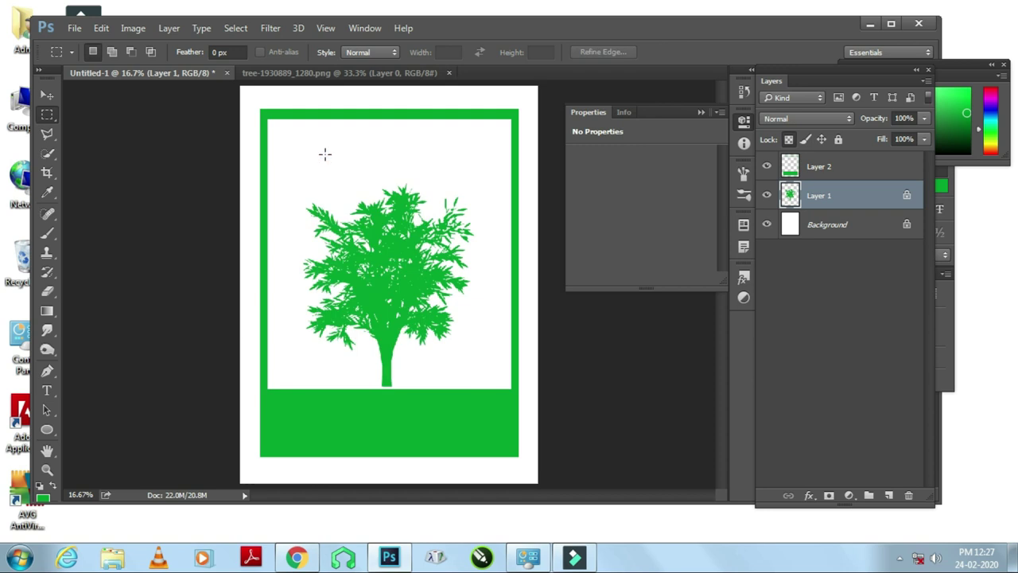
Browse the preset shapes for the Custom Shape tool and choose the curly swirl ornament.
click(48, 430)
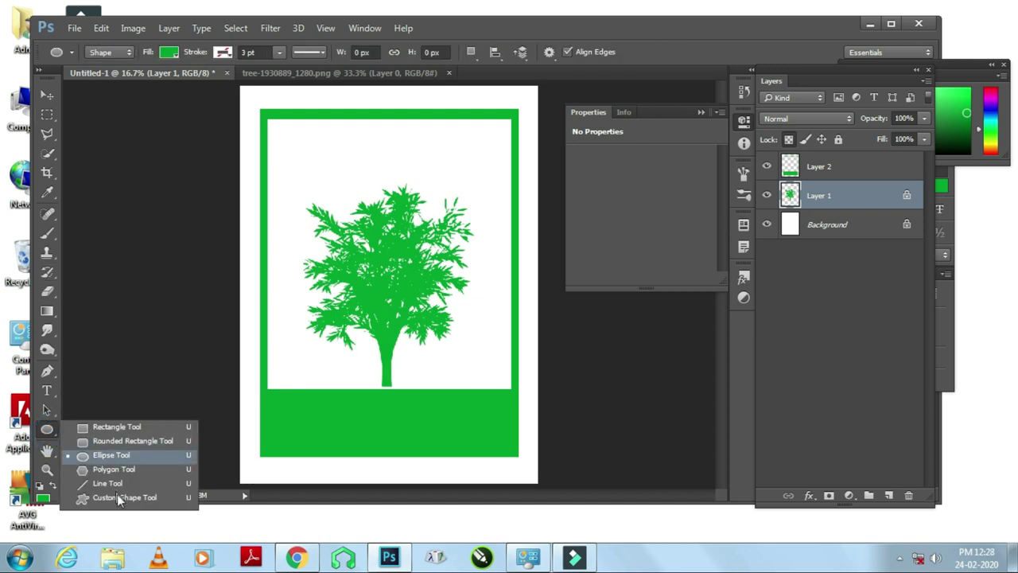
click(114, 498)
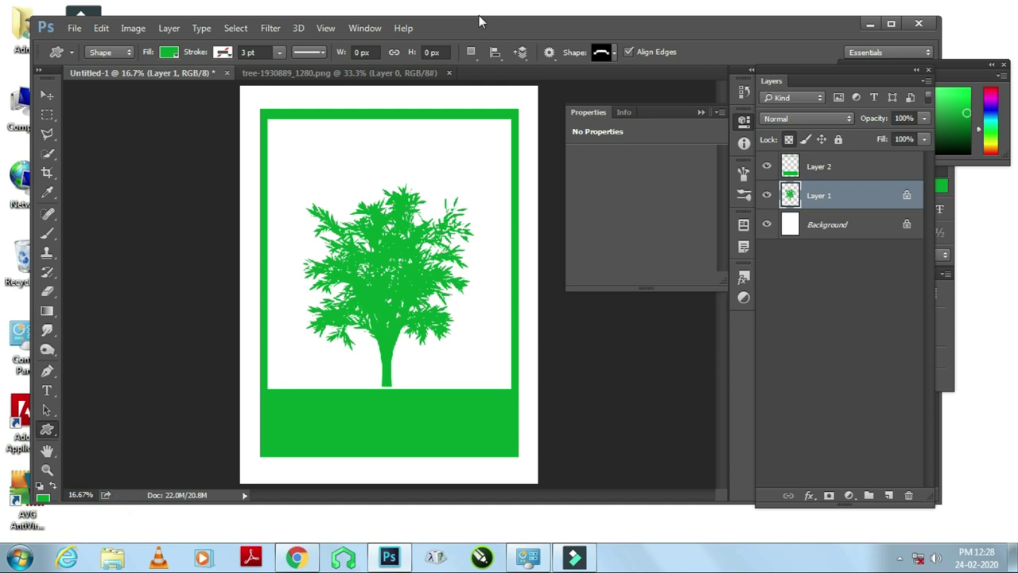
click(616, 50)
scroll(605, 235, down, 3)
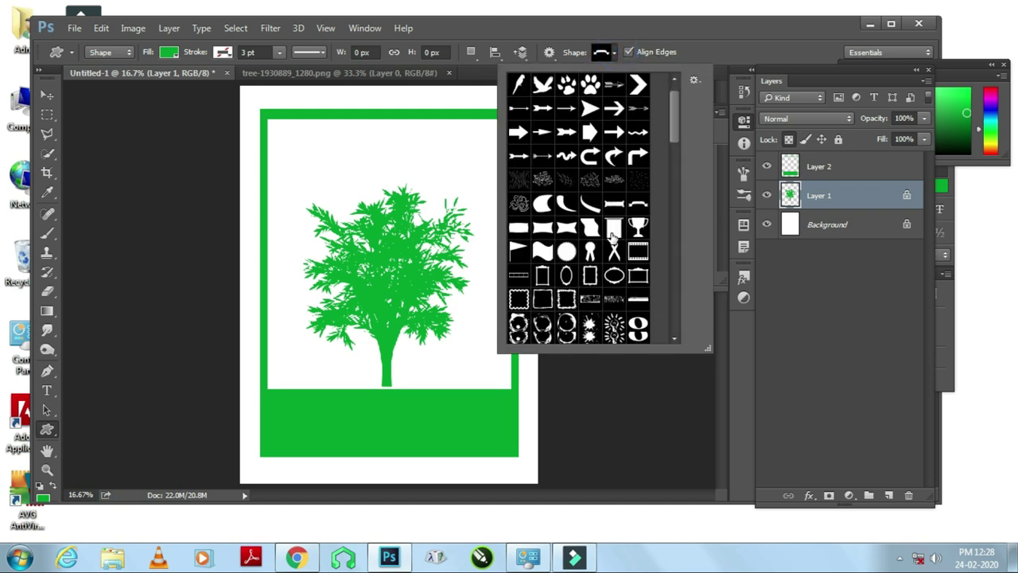
scroll(615, 240, down, 3)
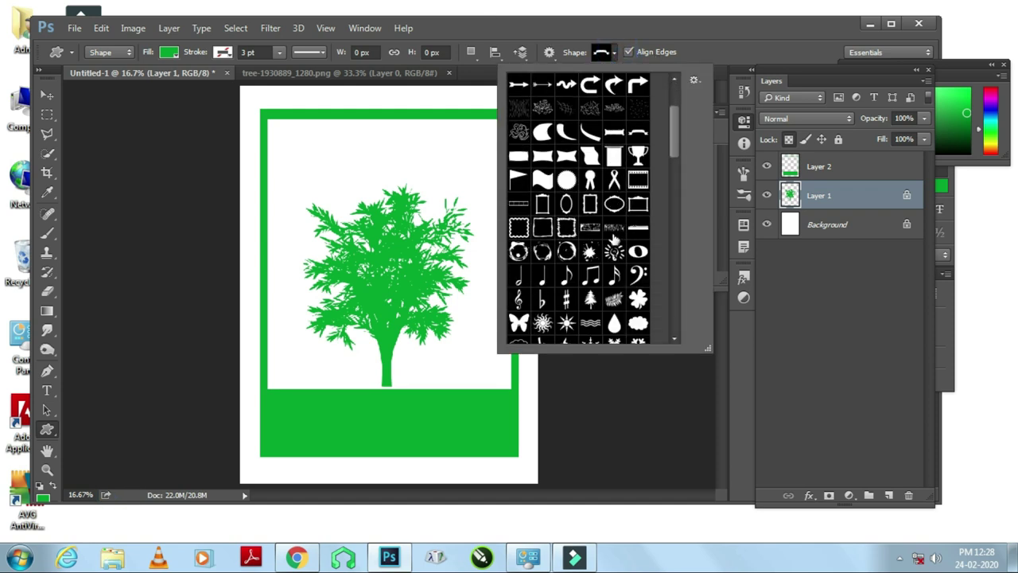
scroll(614, 238, down, 5)
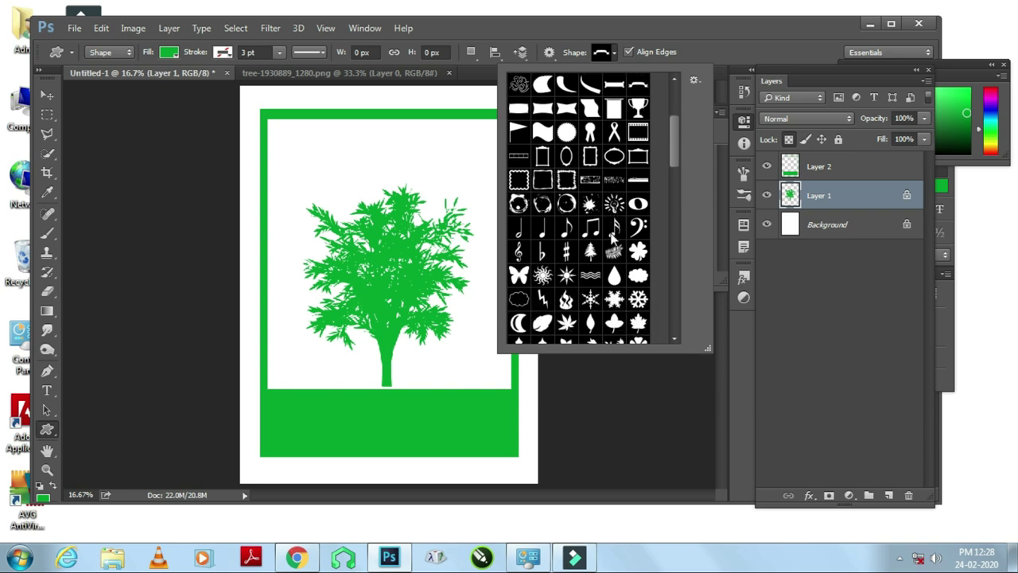
scroll(613, 238, down, 6)
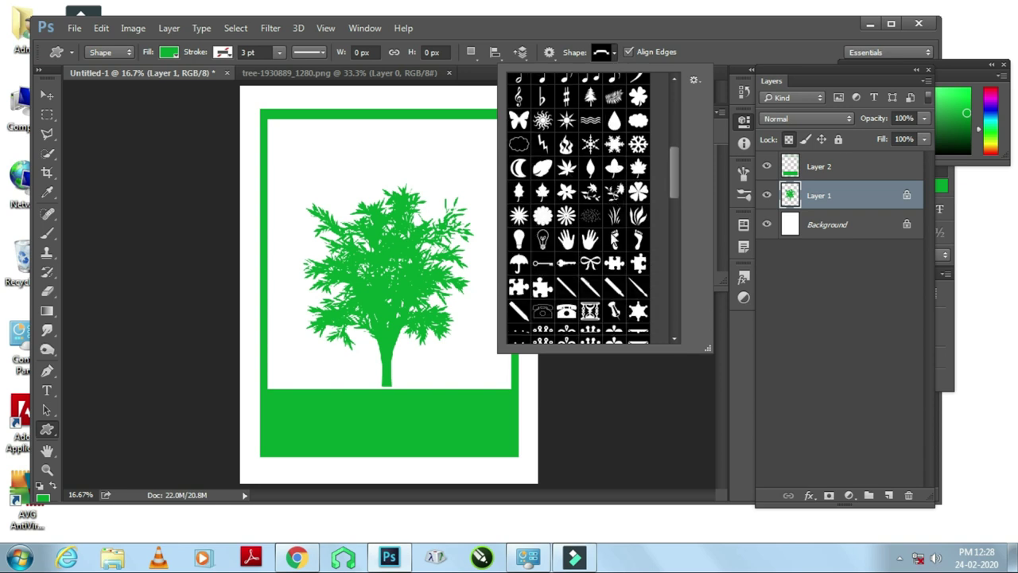
scroll(613, 238, down, 6)
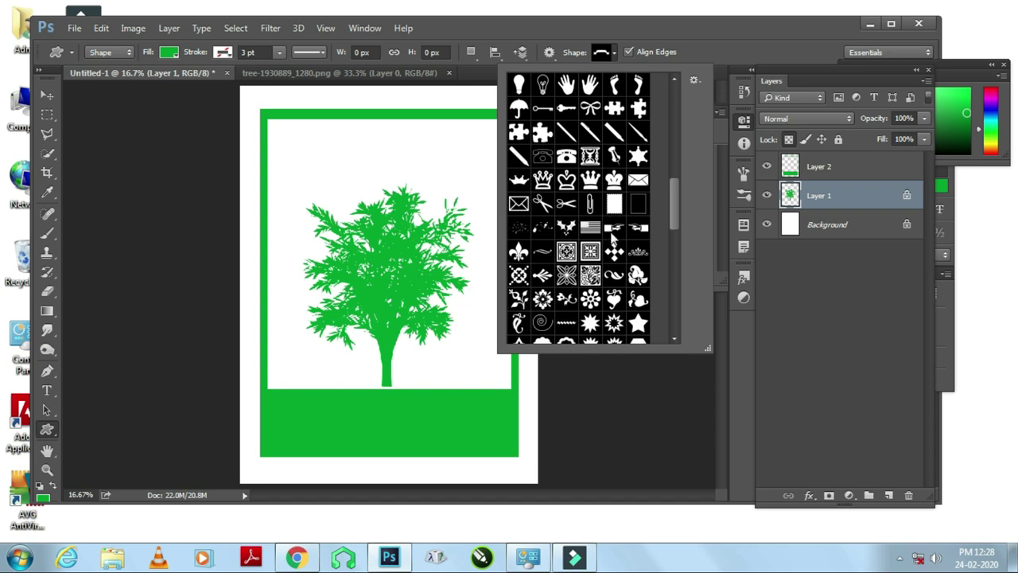
scroll(611, 232, down, 8)
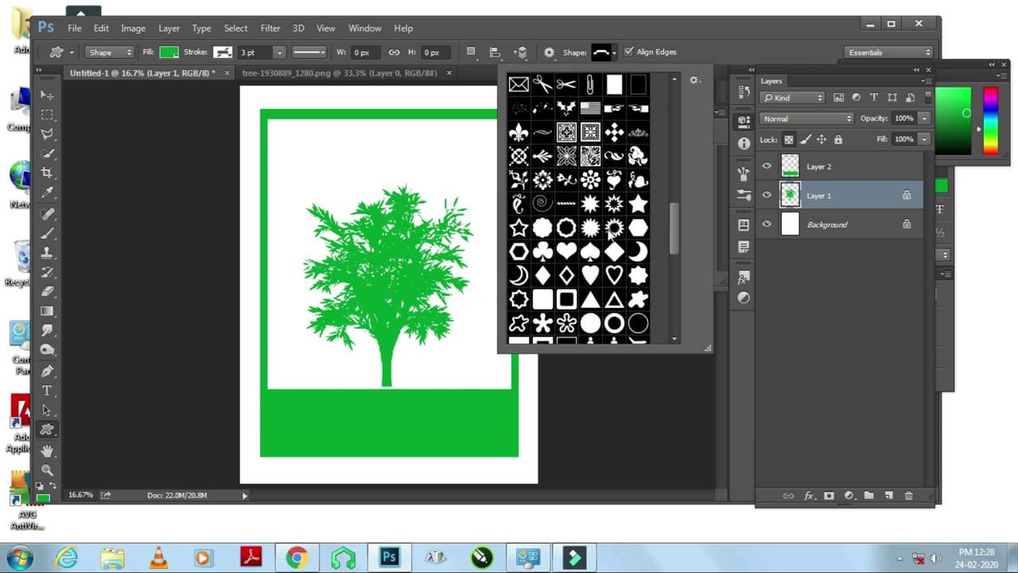
scroll(611, 231, down, 9)
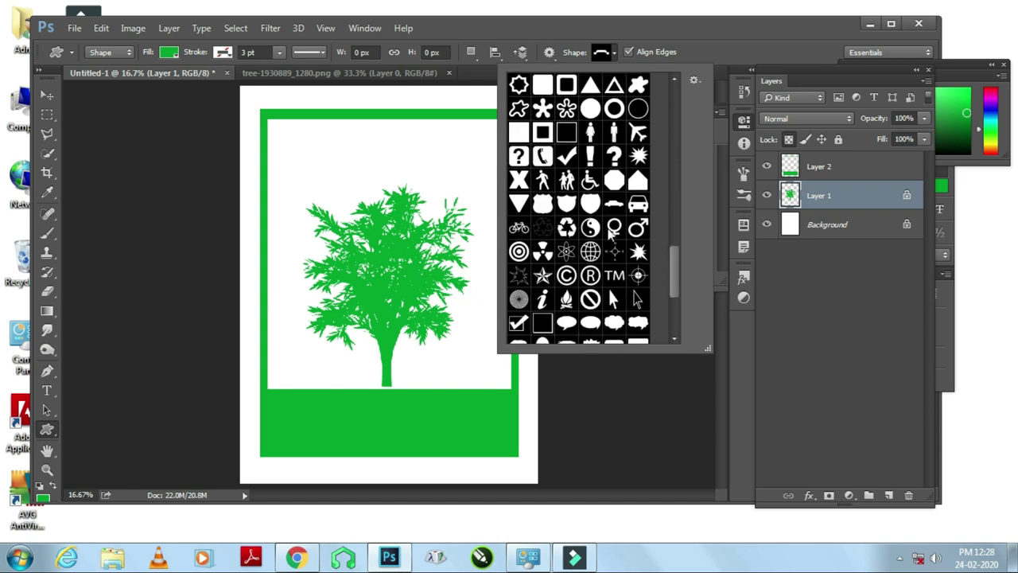
scroll(611, 232, down, 1)
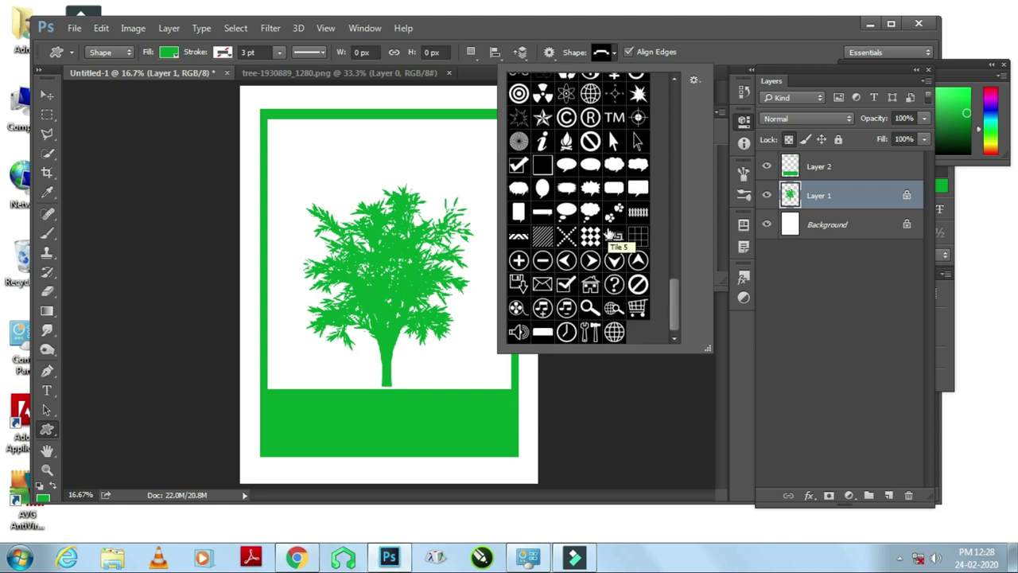
scroll(611, 232, up, 3)
scroll(611, 231, up, 10)
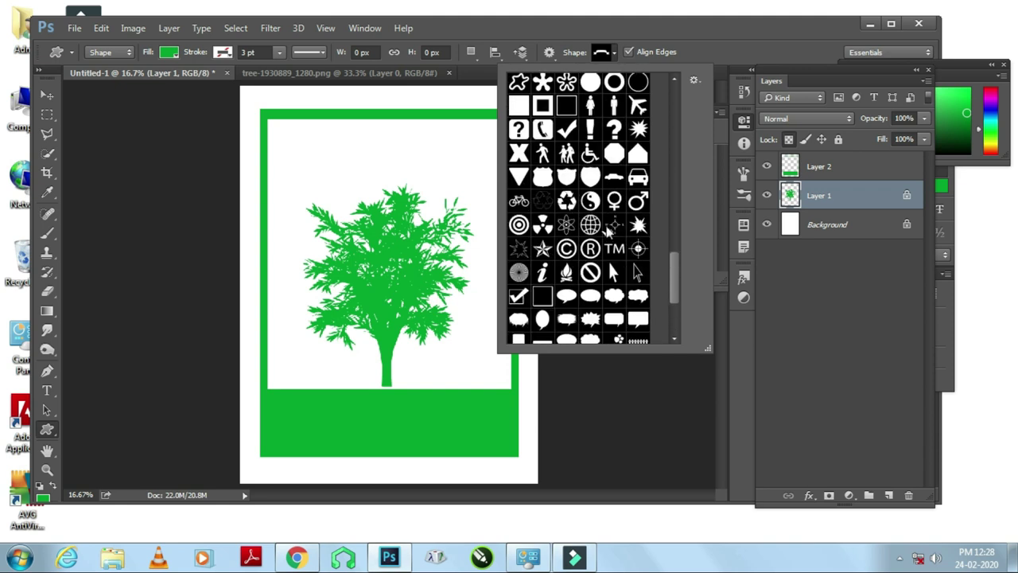
scroll(611, 231, up, 5)
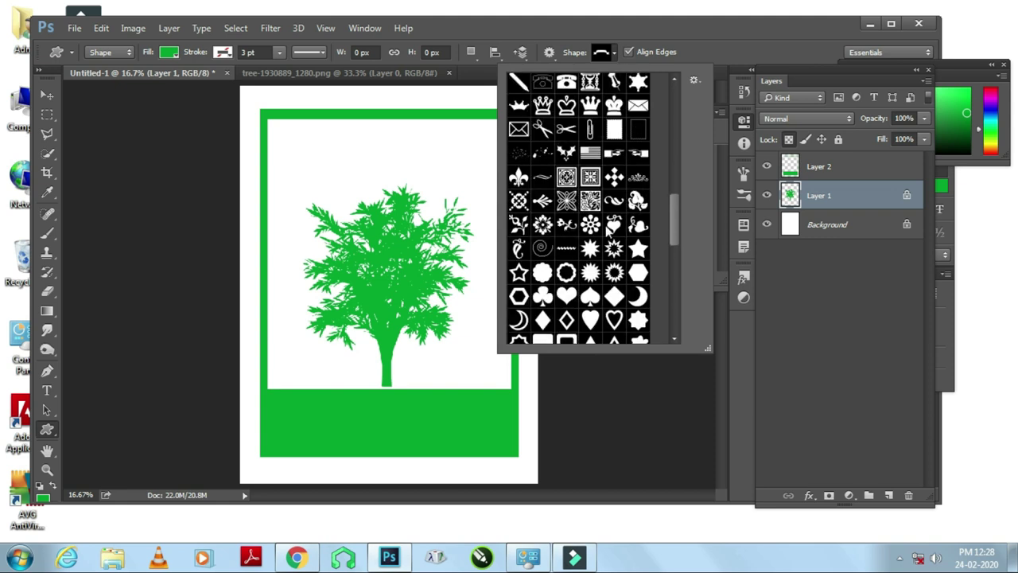
scroll(606, 231, up, 5)
scroll(606, 232, up, 5)
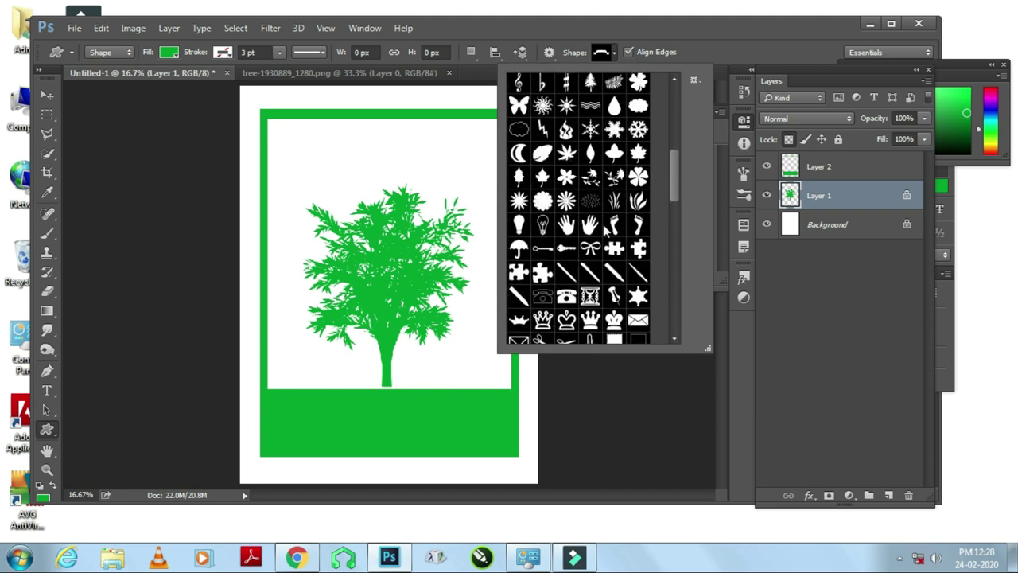
scroll(605, 229, up, 5)
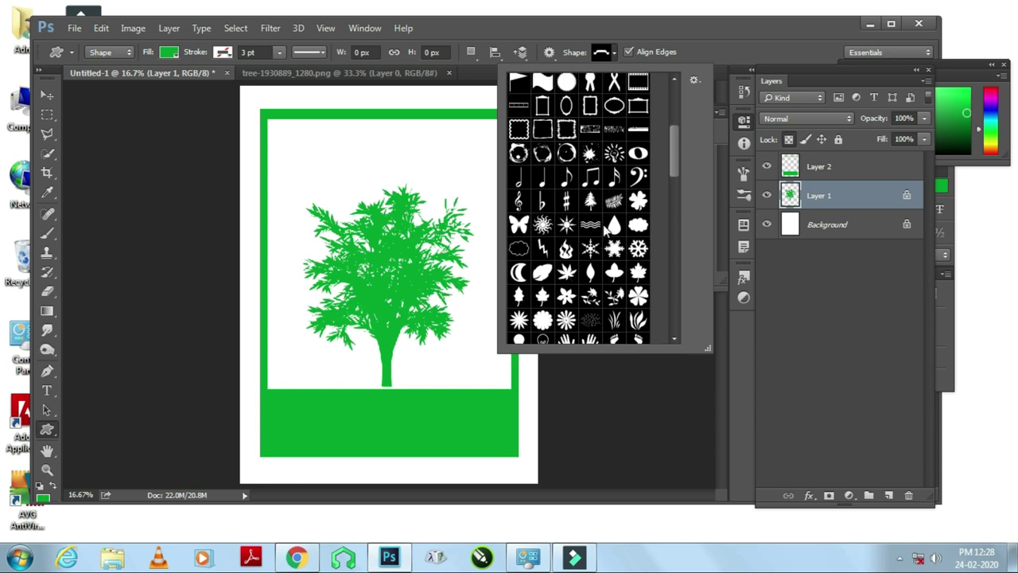
scroll(605, 229, up, 1)
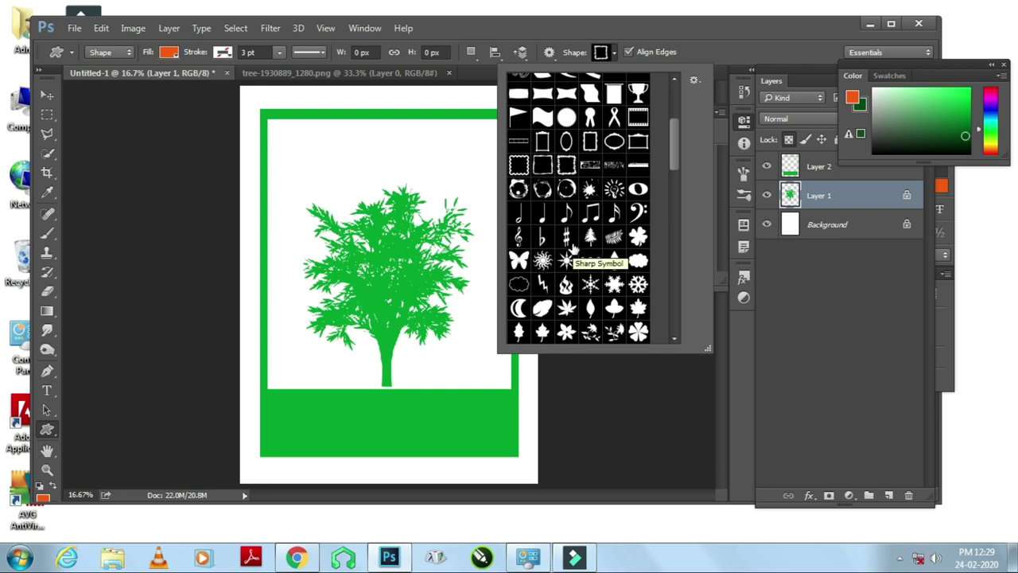
scroll(571, 252, up, 1)
scroll(571, 251, up, 1)
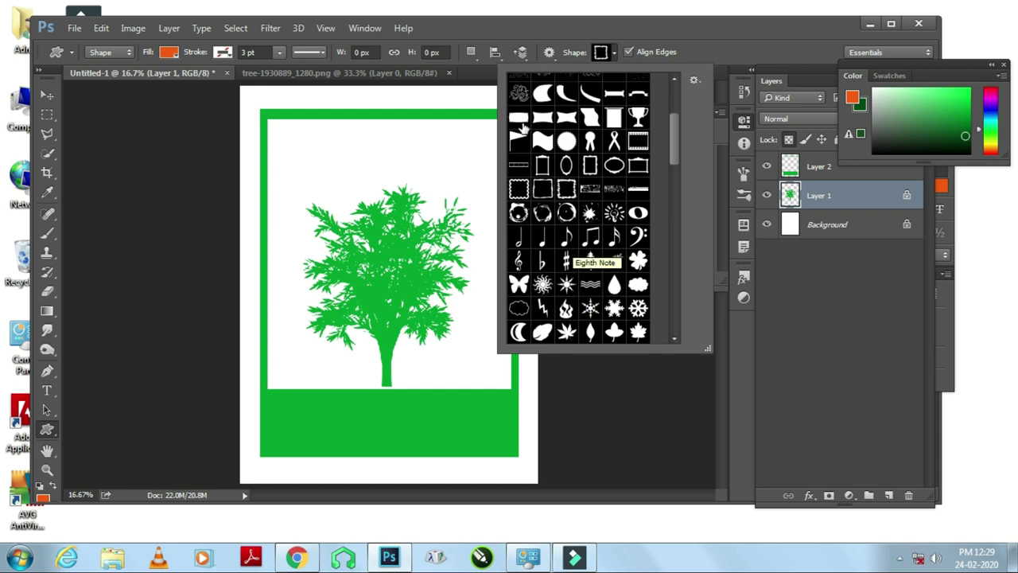
scroll(549, 159, up, 3)
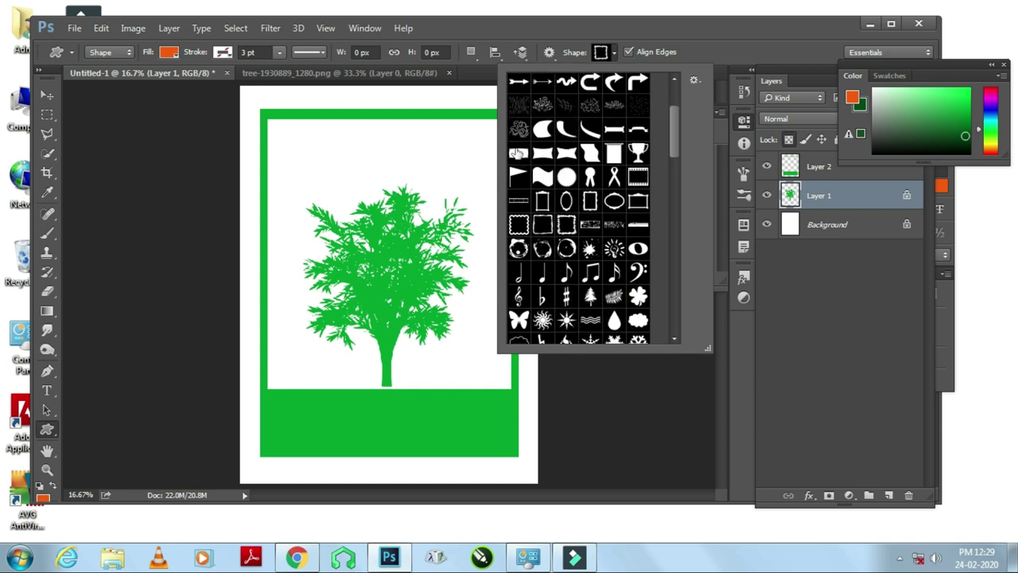
click(519, 130)
Draw the swirl ornament about 1254 by 1030 px over the tree's crown and fill it with dark green.
click(319, 159)
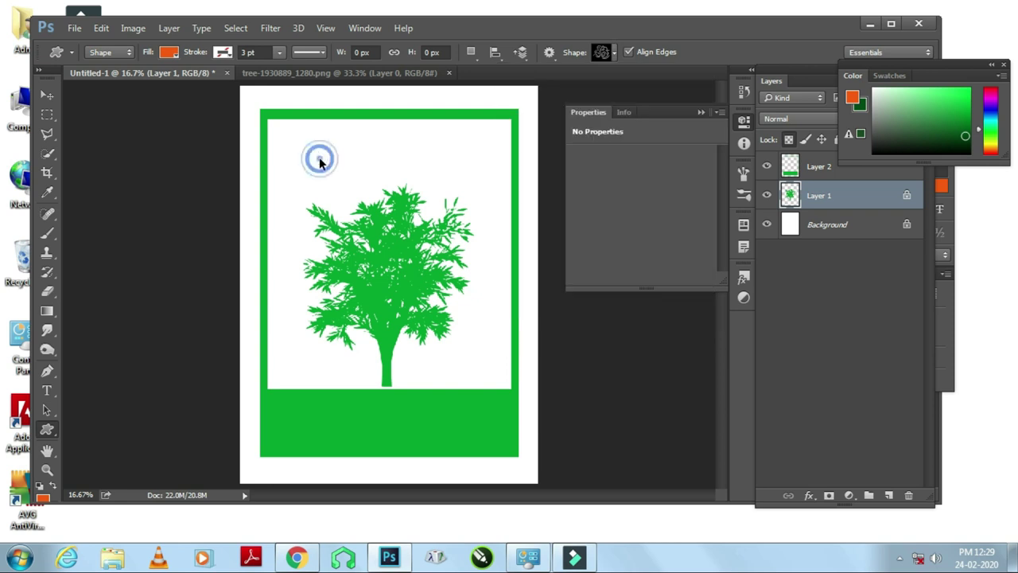
drag(294, 138, 460, 274)
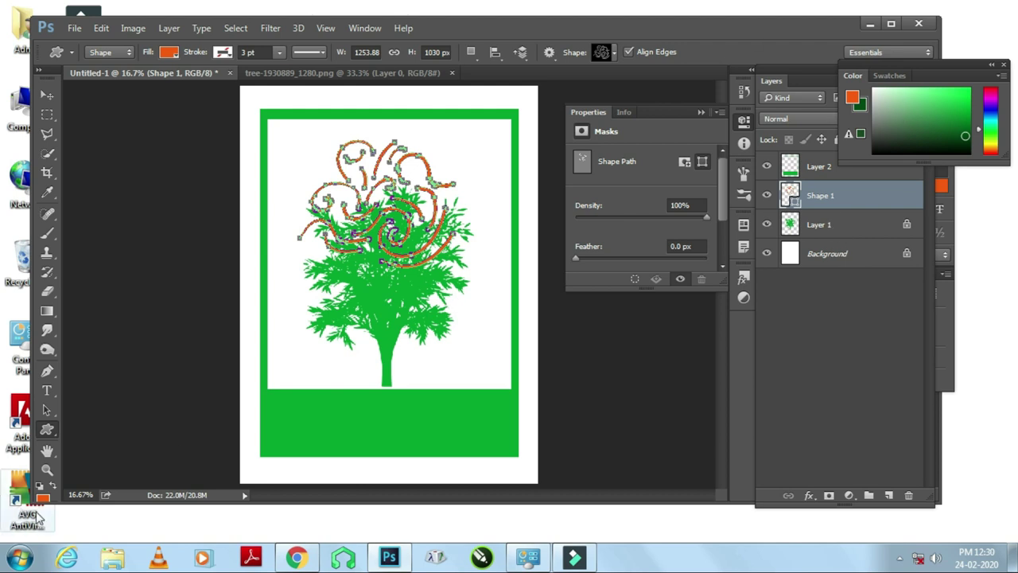
click(51, 485)
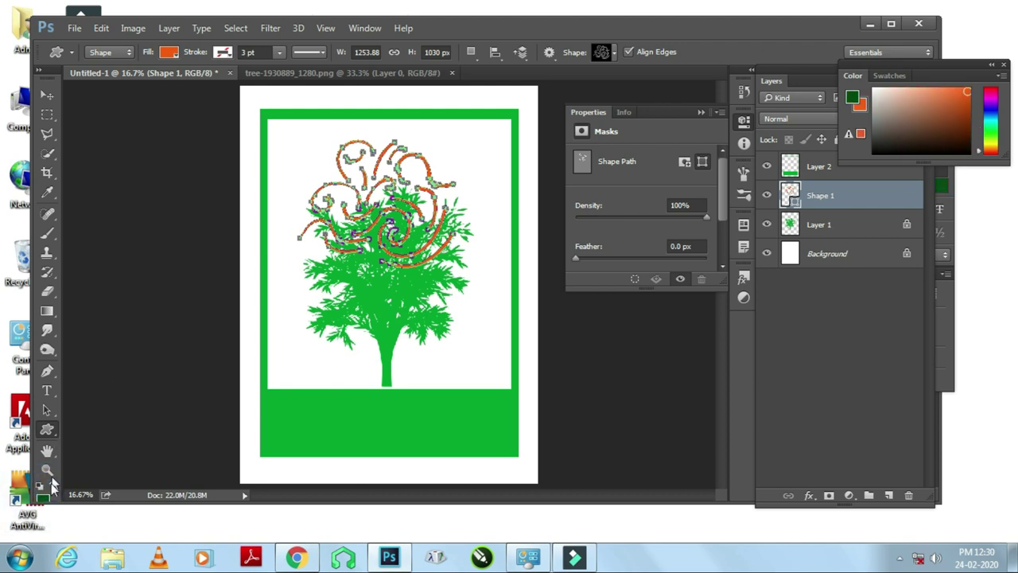
key(alt+BackSpace)
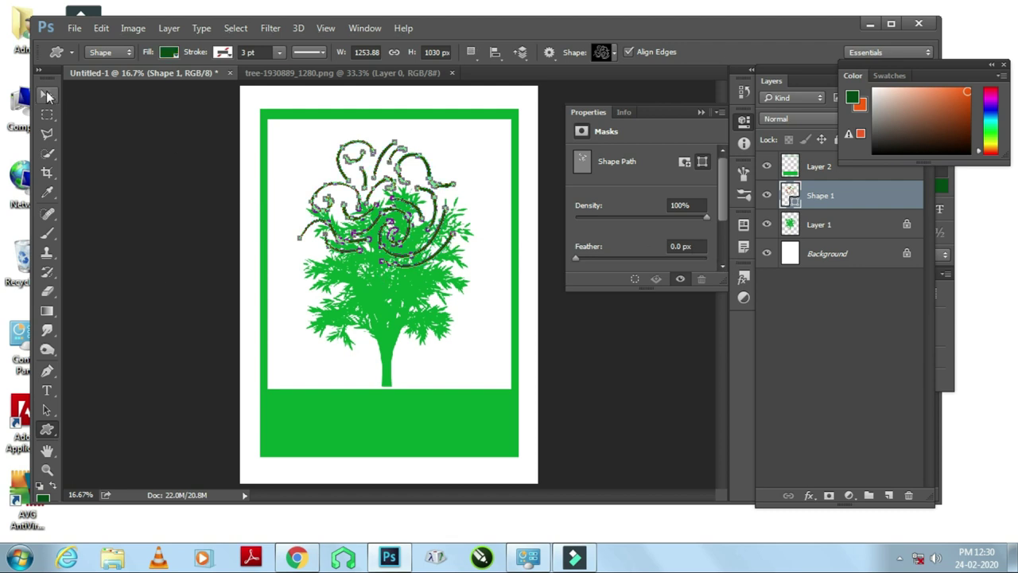
Move the swirl ornament into the frame's upper-left inner corner and scale it down to fit beside the treetop.
click(46, 94)
drag(478, 295, 439, 273)
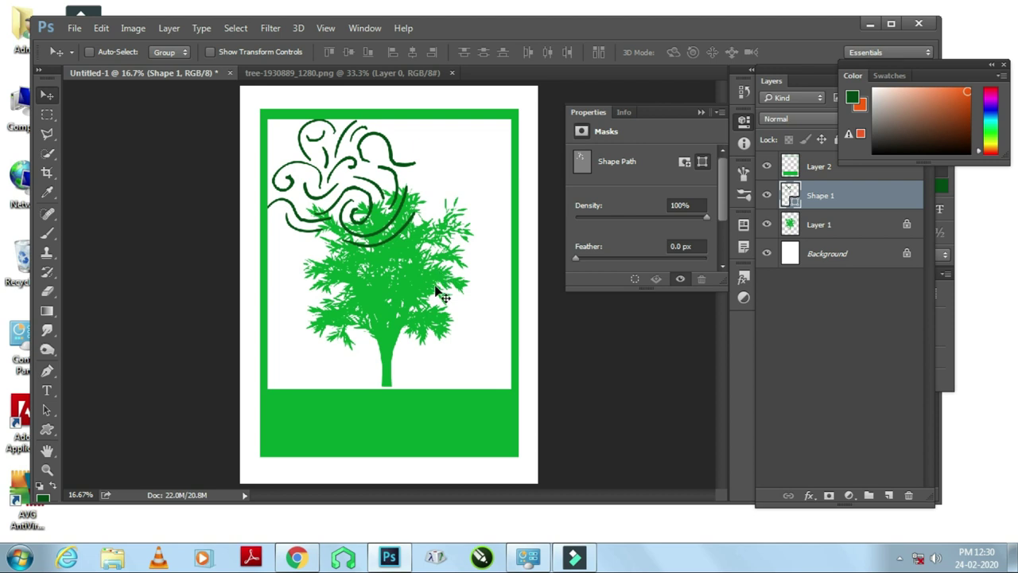
key(ctrl+t)
drag(410, 241, 370, 209)
key(Return)
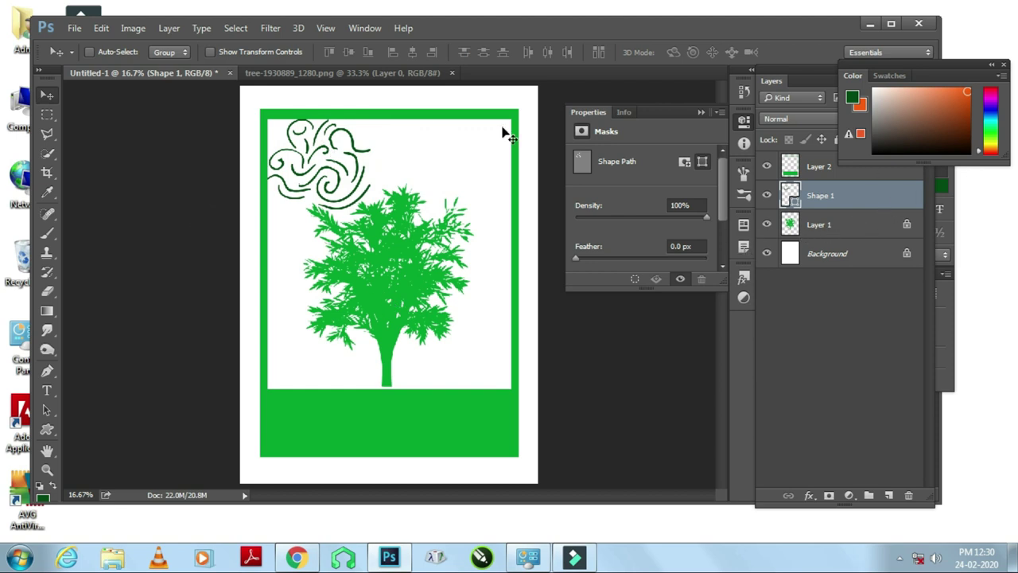
Draw a dark green speckled-texture custom shape above the tree in the frame's upper-right corner.
click(47, 429)
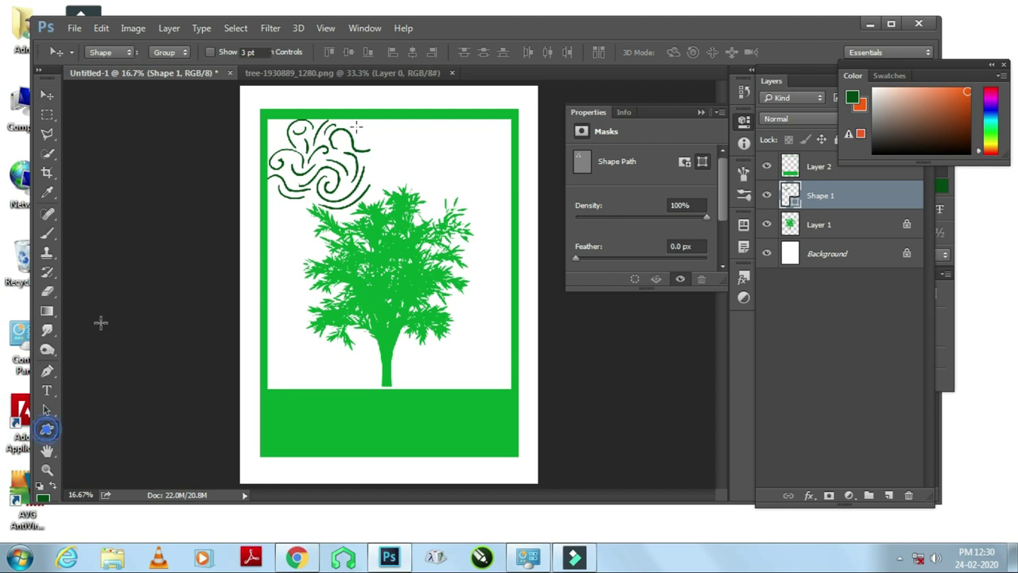
click(615, 52)
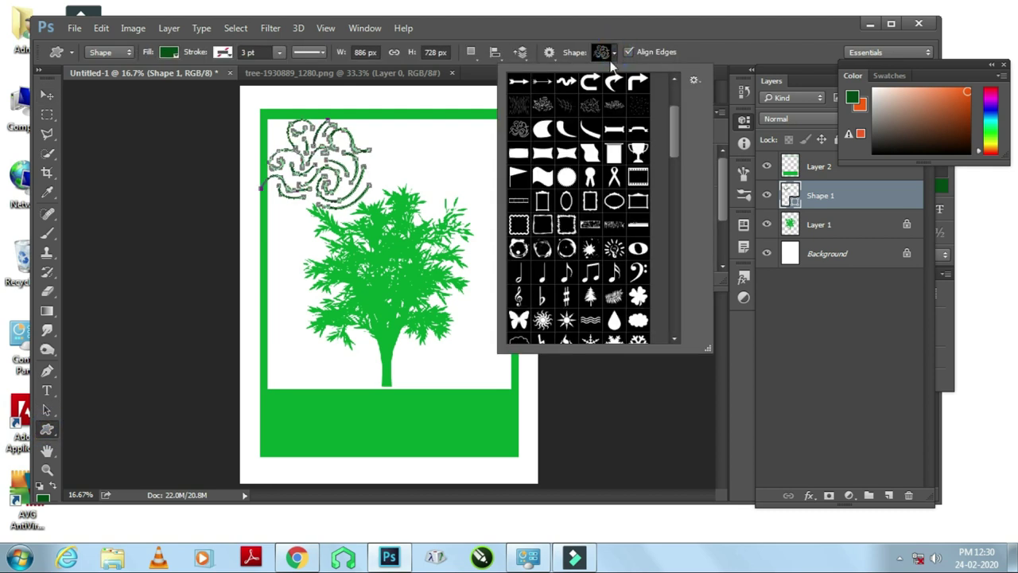
click(589, 104)
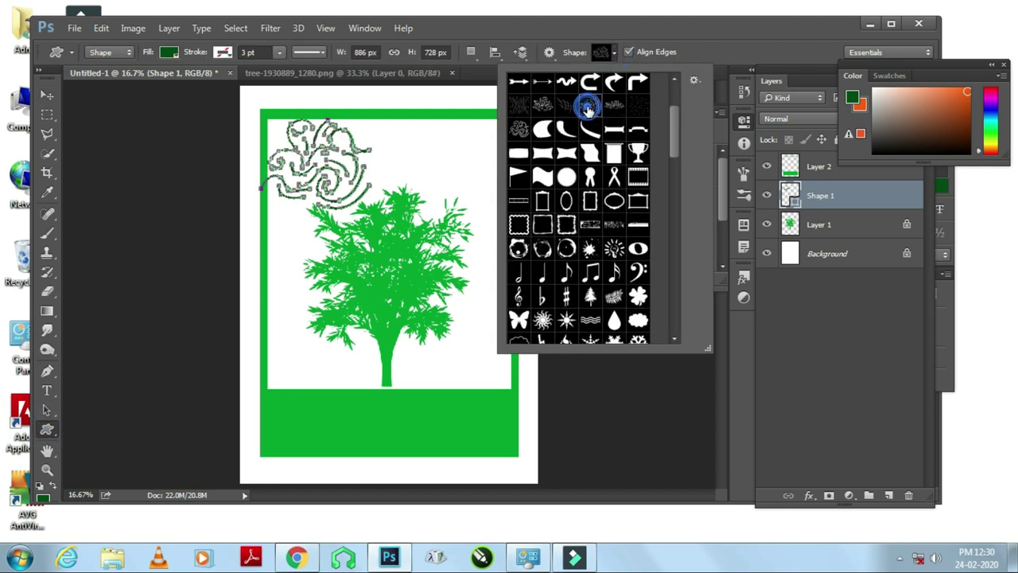
click(404, 153)
click(600, 52)
click(539, 96)
mouse_move(441, 131)
mouse_down()
mouse_move(575, 365)
mouse_move(529, 195)
mouse_move(470, 198)
mouse_up()
Draw another dark green curly swirl ornament beside the trunk, over the frame's lower-right inner corner.
click(601, 52)
click(520, 129)
mouse_move(422, 288)
mouse_down()
mouse_move(535, 390)
mouse_move(547, 366)
mouse_up()
Try to draw a fine texture custom shape in the frame's lower-left area.
click(601, 51)
click(518, 104)
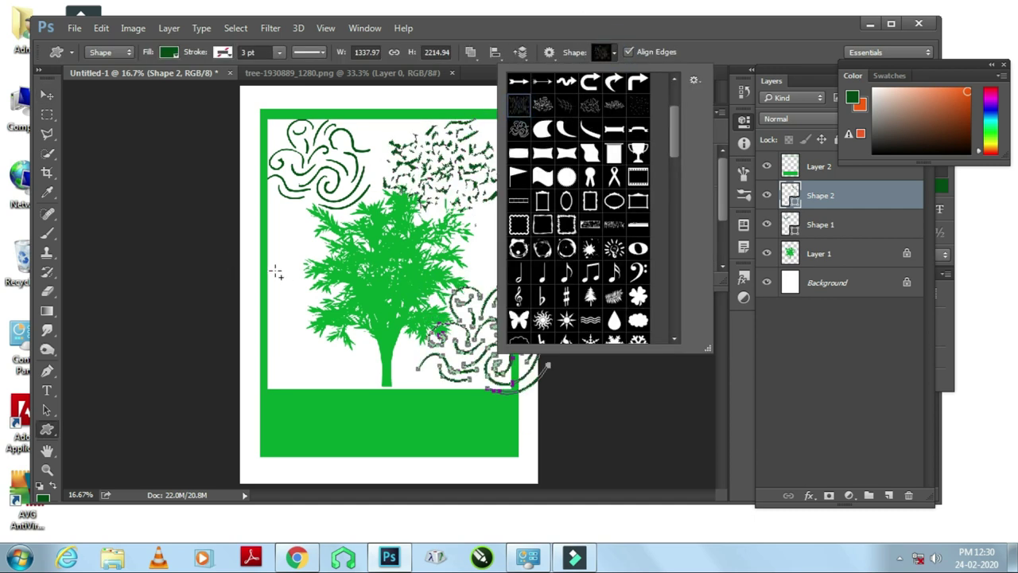
drag(275, 271, 342, 390)
key(ctrl+z)
Draw a dark green cracked-bark texture shape and position it in the frame's lower-left inner corner.
click(614, 51)
click(542, 104)
drag(271, 222, 386, 376)
key(v)
drag(330, 282, 315, 304)
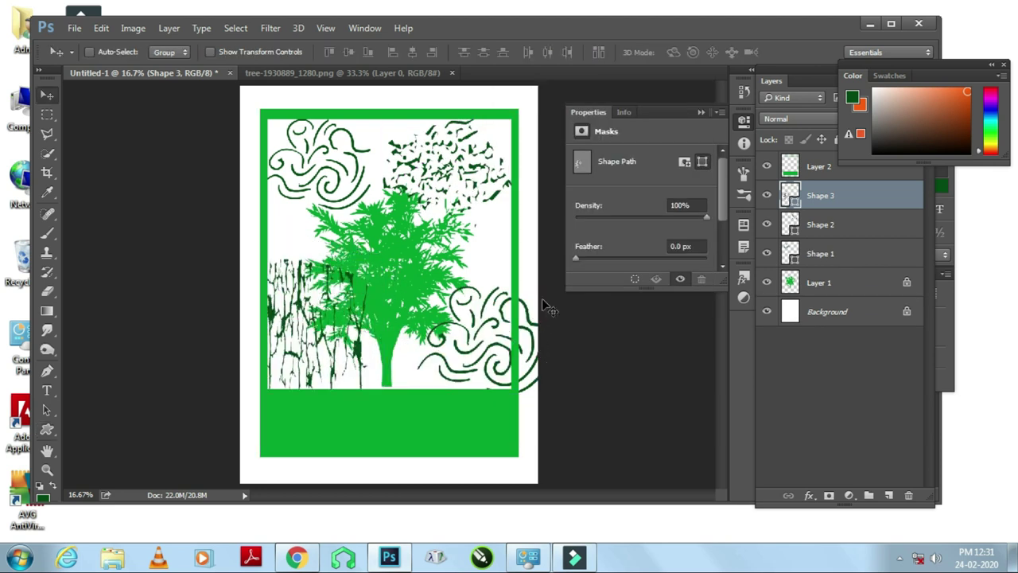
Move the Shape 2 layer with the speckles and lower swirl left until the swirl fits inside the frame.
right_click(533, 309)
click(549, 314)
drag(548, 314, 505, 312)
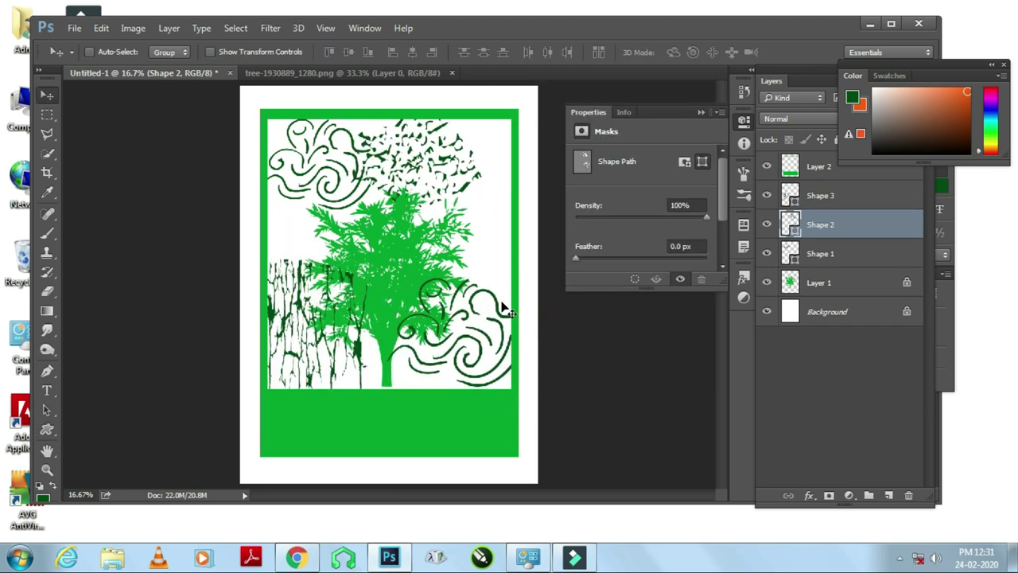
Bring the tree layer to the front of the layer stack.
right_click(415, 256)
click(430, 264)
key(ctrl+shift+bracketright)
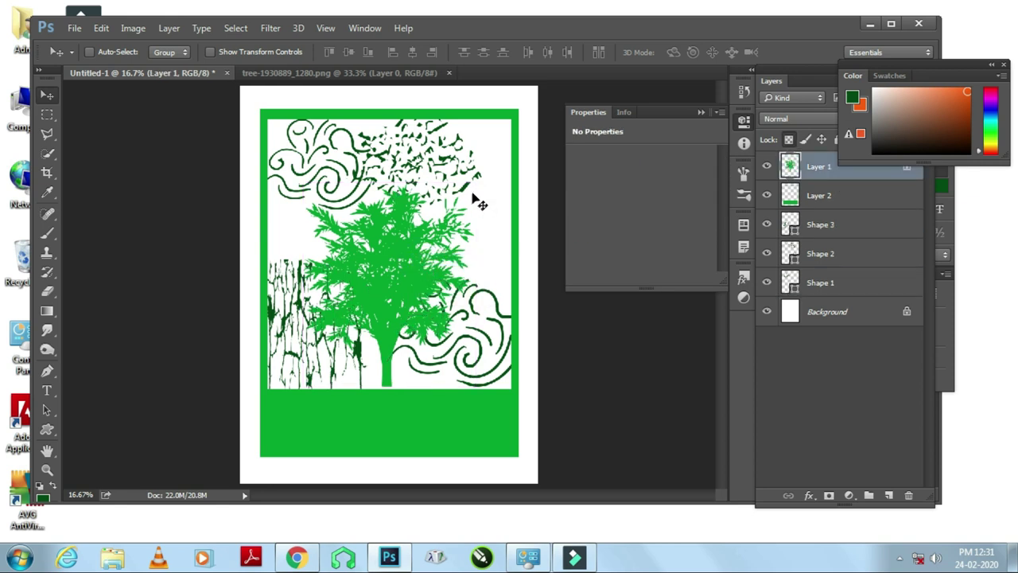
Recolor the frame on Layer 2 with orange f59000 and nudge the tree slightly down onto its lower band.
click(839, 195)
click(43, 499)
drag(727, 280, 725, 332)
click(673, 220)
click(704, 168)
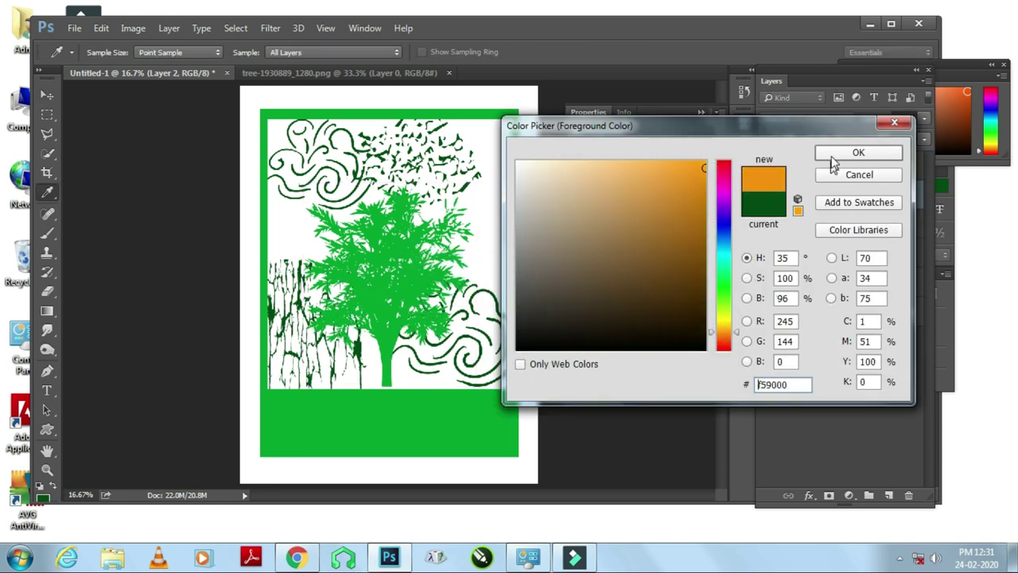
click(859, 152)
key(alt+shift+BackSpace)
ctrl+click(404, 243)
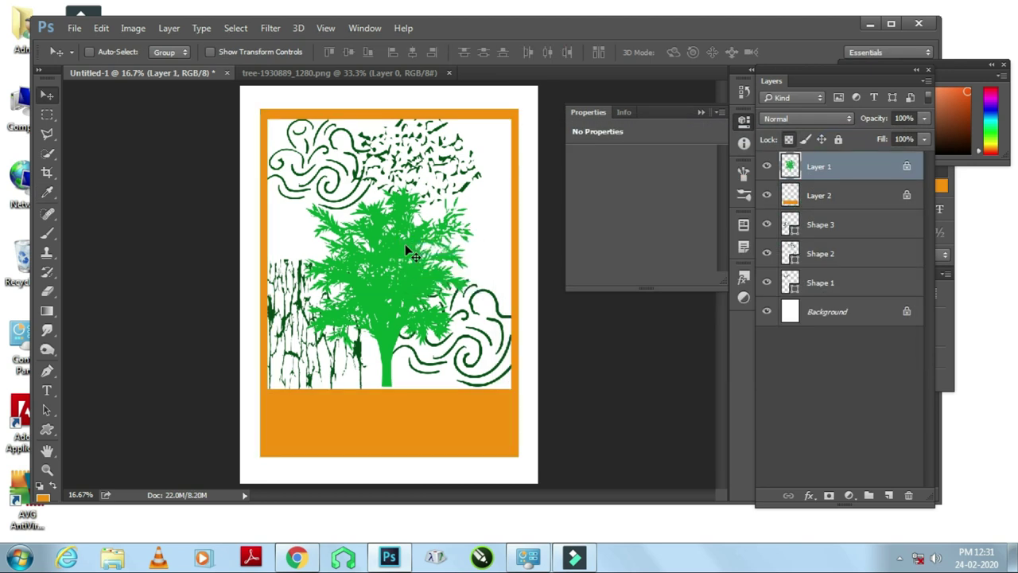
drag(405, 243, 404, 247)
Draw a large orange paint-stain ring custom shape directly above the frame layer and position it around the tree.
right_click(488, 122)
click(490, 122)
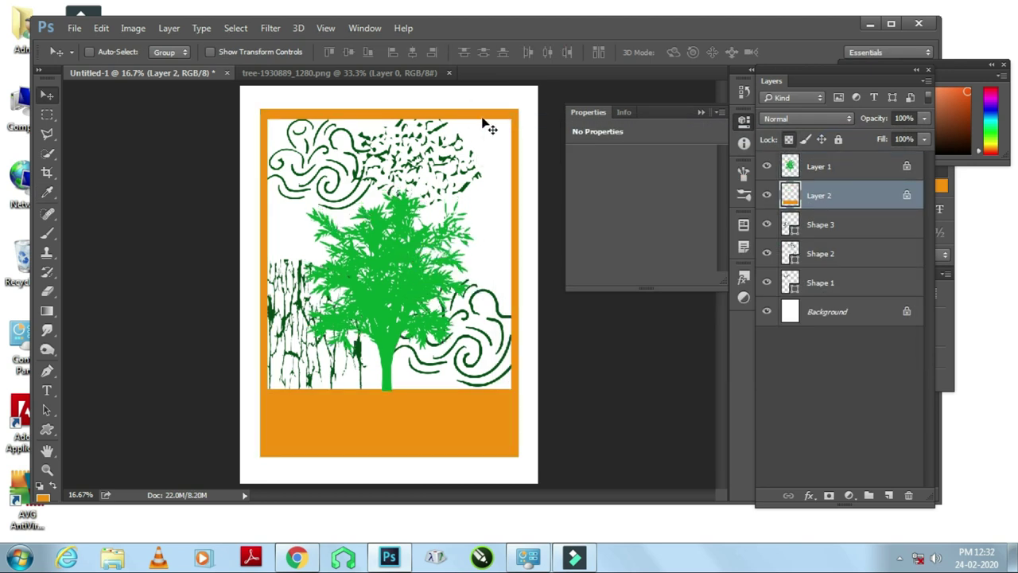
key(m)
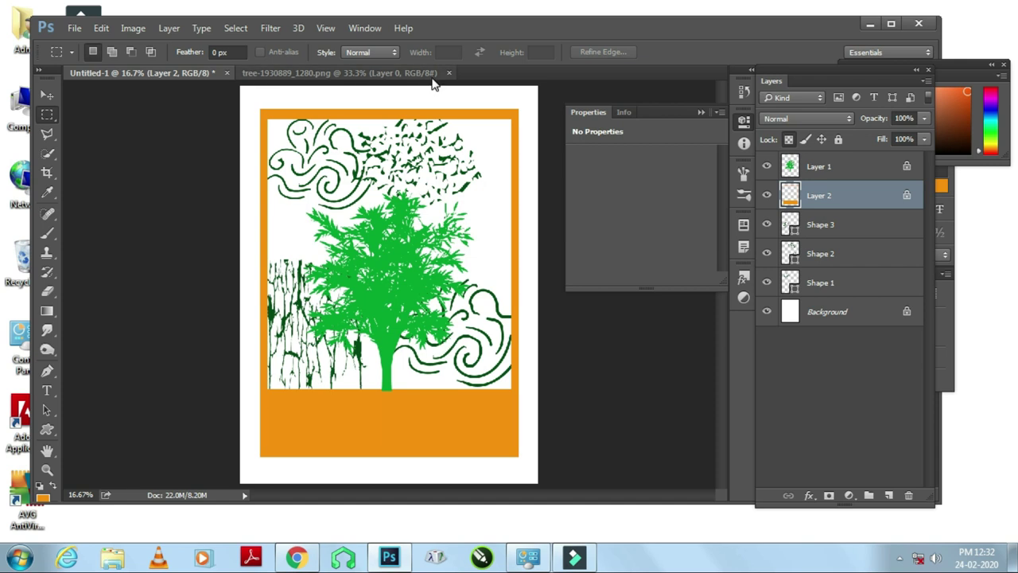
key(u)
click(606, 51)
scroll(566, 224, down, 1)
double_click(566, 225)
mouse_move(304, 154)
mouse_down()
mouse_move(478, 291)
mouse_move(548, 402)
mouse_up()
key(v)
mouse_move(503, 264)
mouse_down()
mouse_move(479, 265)
mouse_move(491, 255)
mouse_move(497, 267)
mouse_up()
Add the text "GLOBAL WARMING" in Jokerman Regular at 30 pt on the orange band, above the tree layer.
right_click(389, 324)
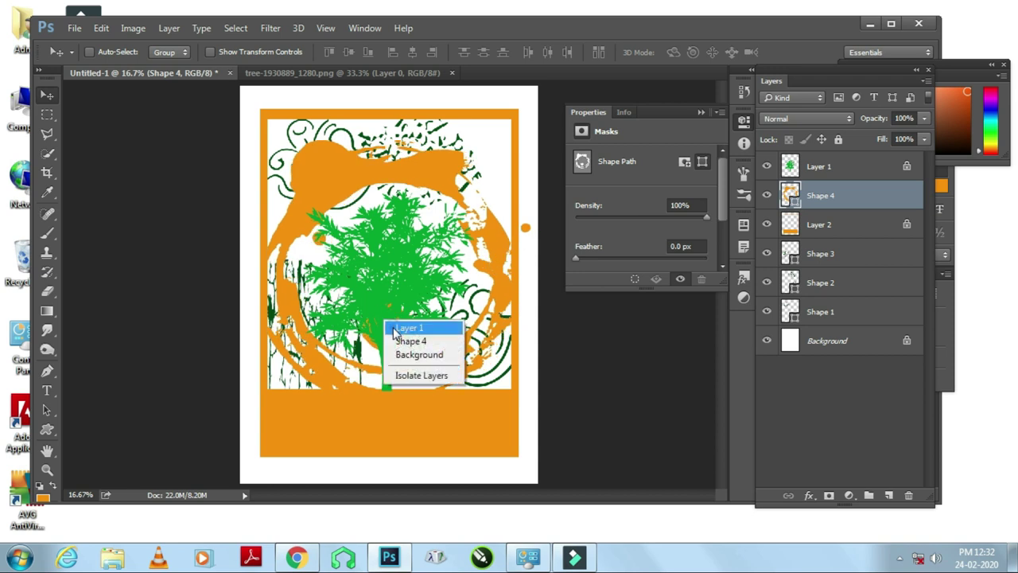
click(396, 329)
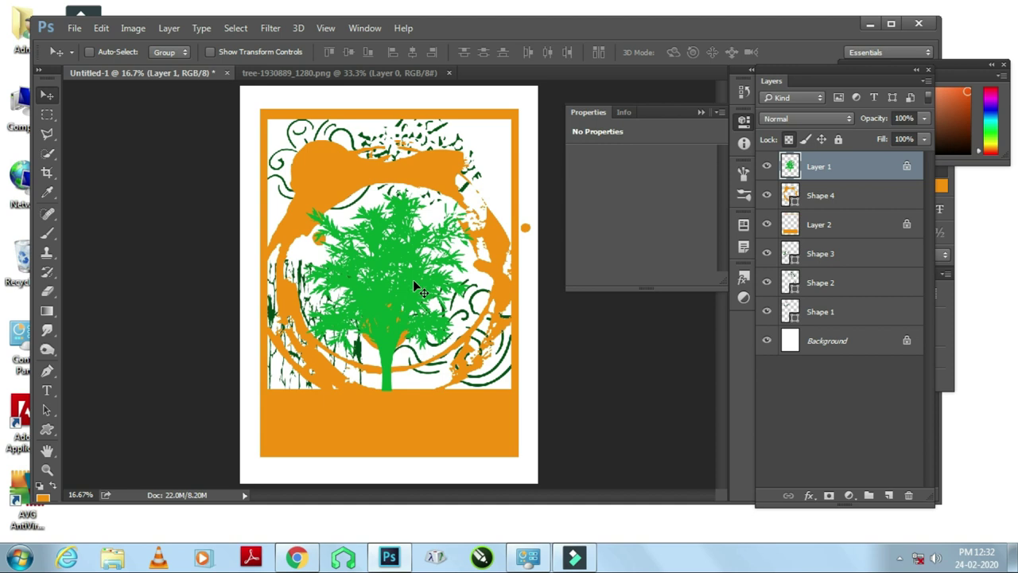
click(46, 389)
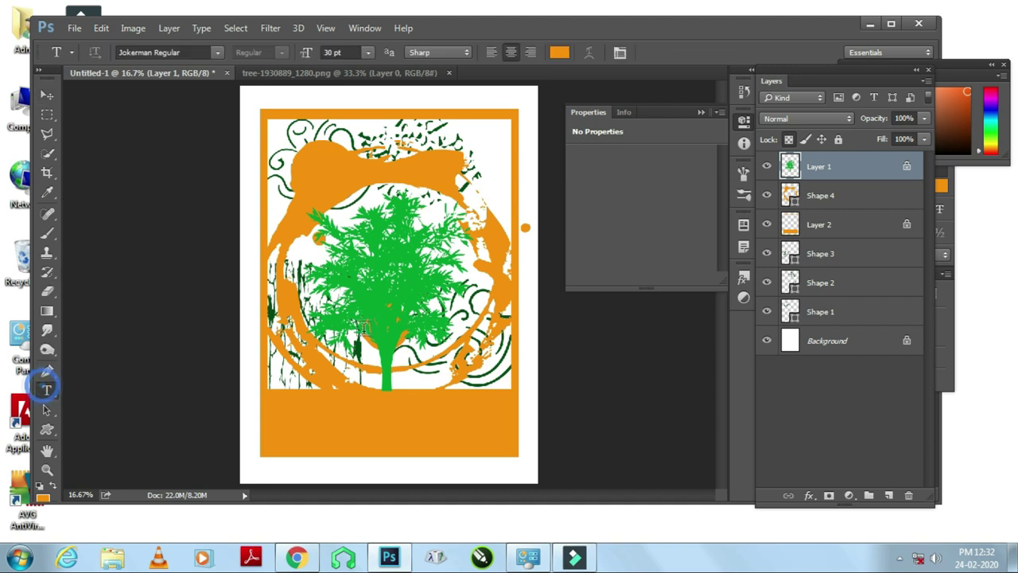
click(327, 411)
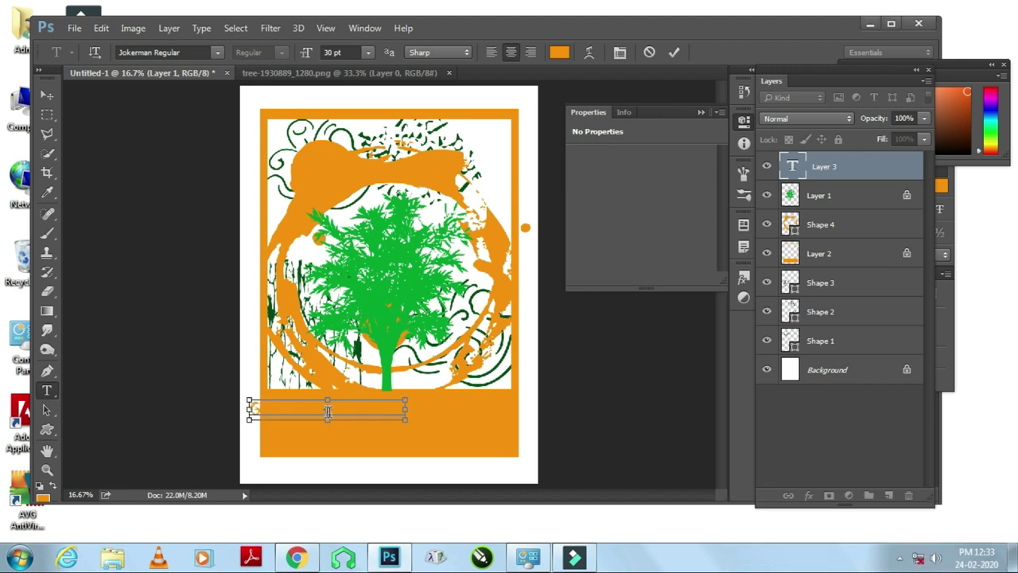
Set the GLOBAL WARMING text color to white and move it to the middle of the orange band.
key(ctrl+a)
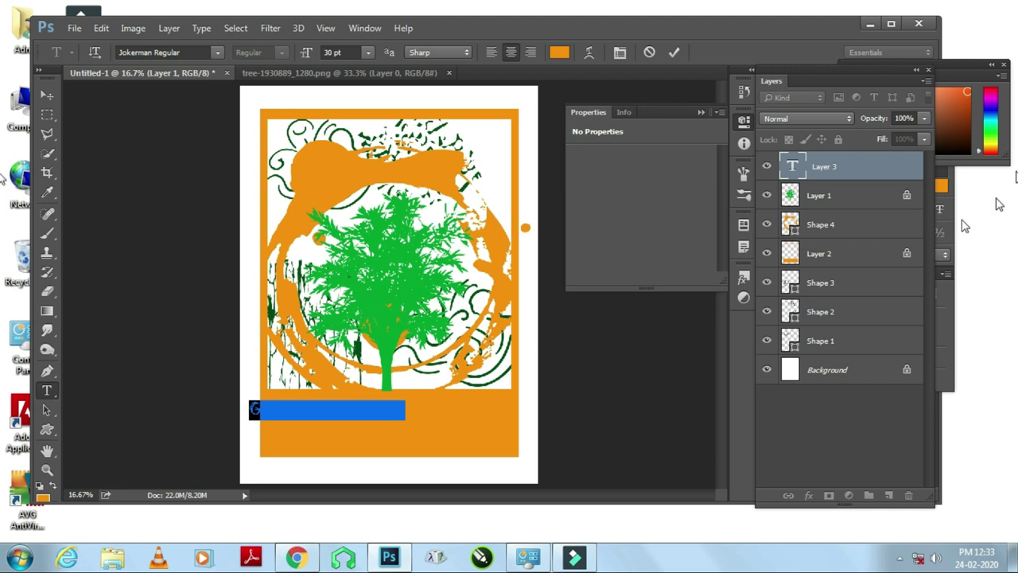
click(953, 111)
click(874, 89)
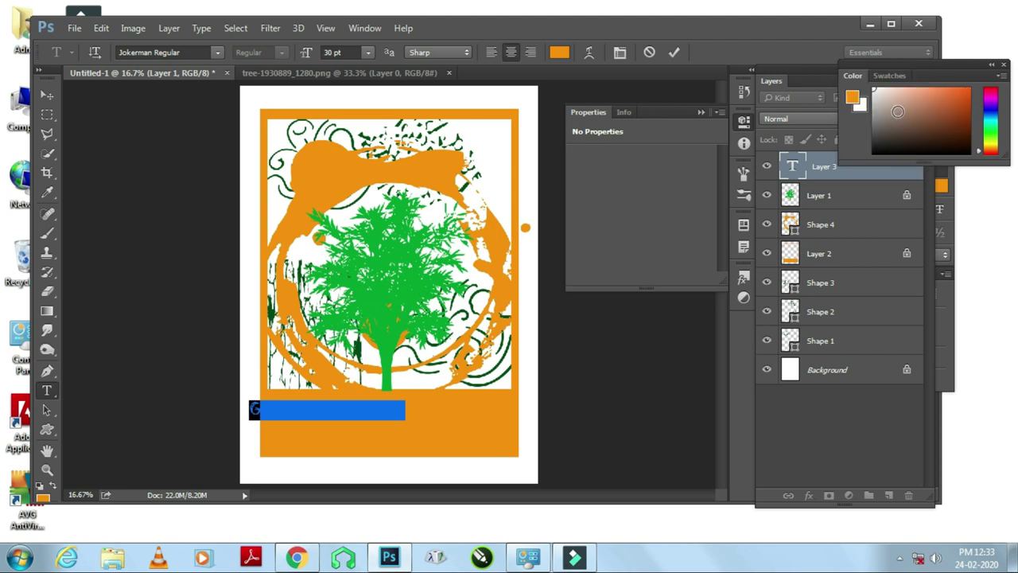
key(ctrl+Return)
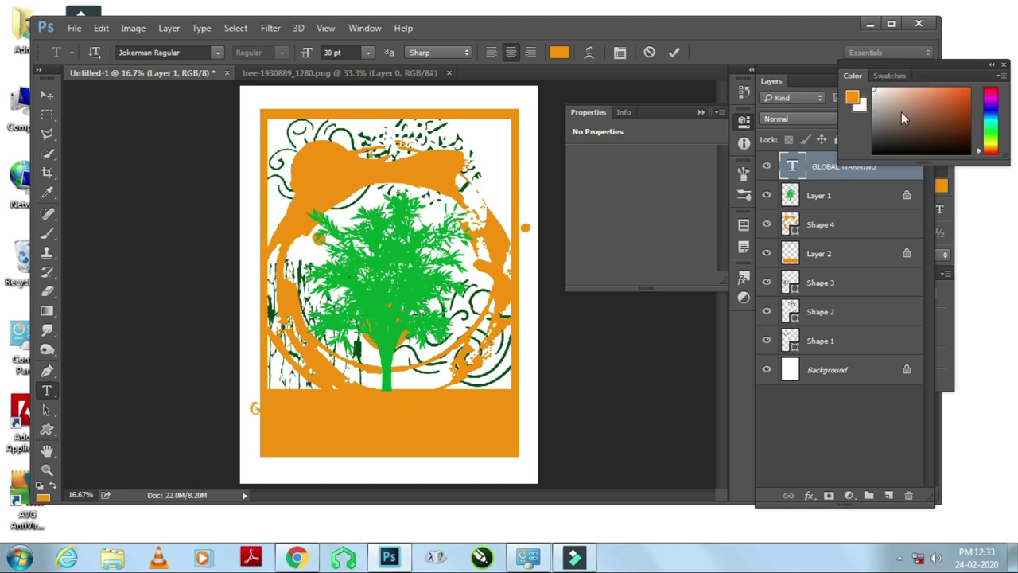
key(Return)
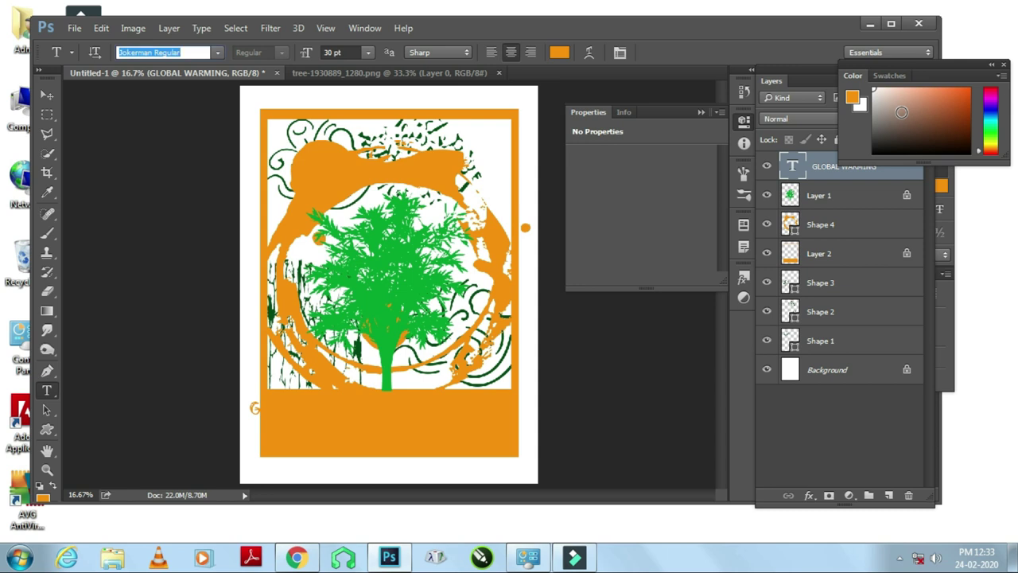
key(Return)
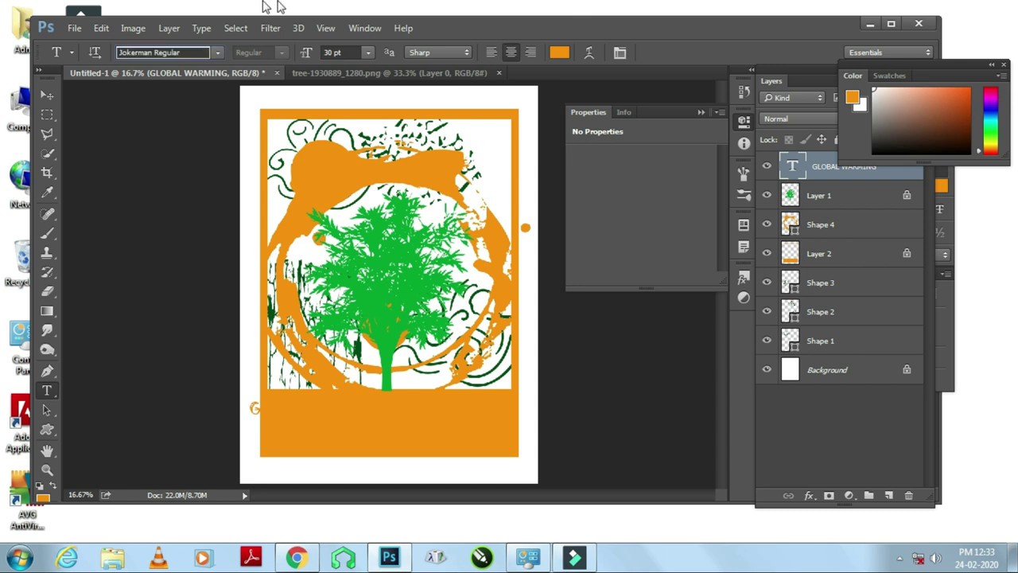
click(559, 52)
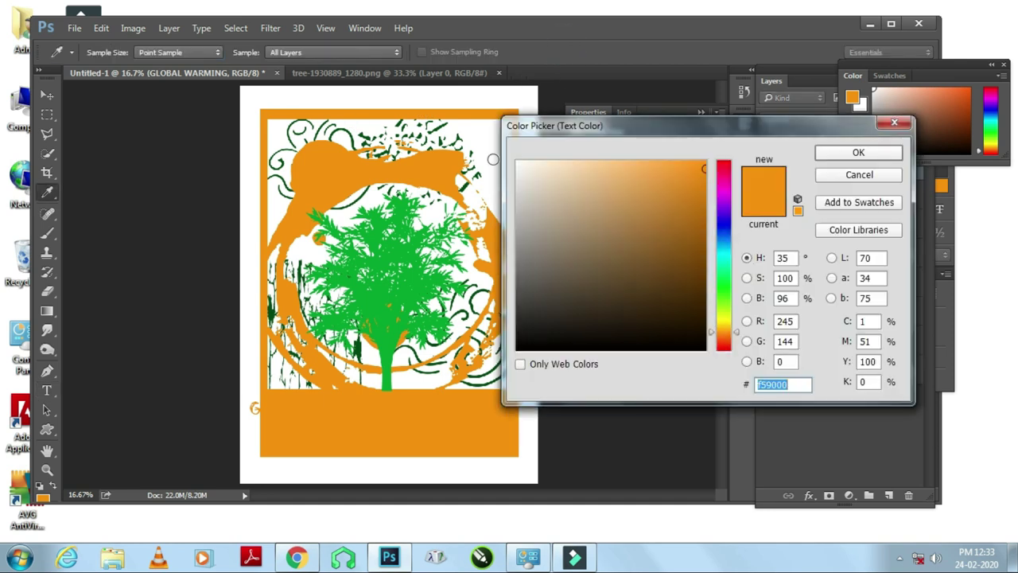
click(518, 162)
click(858, 152)
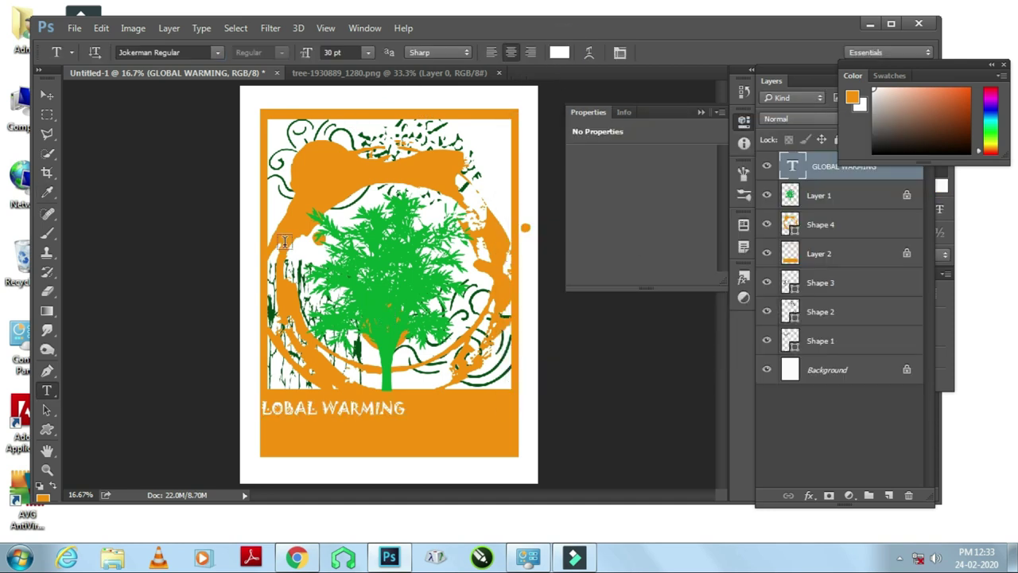
click(46, 96)
drag(372, 420, 428, 426)
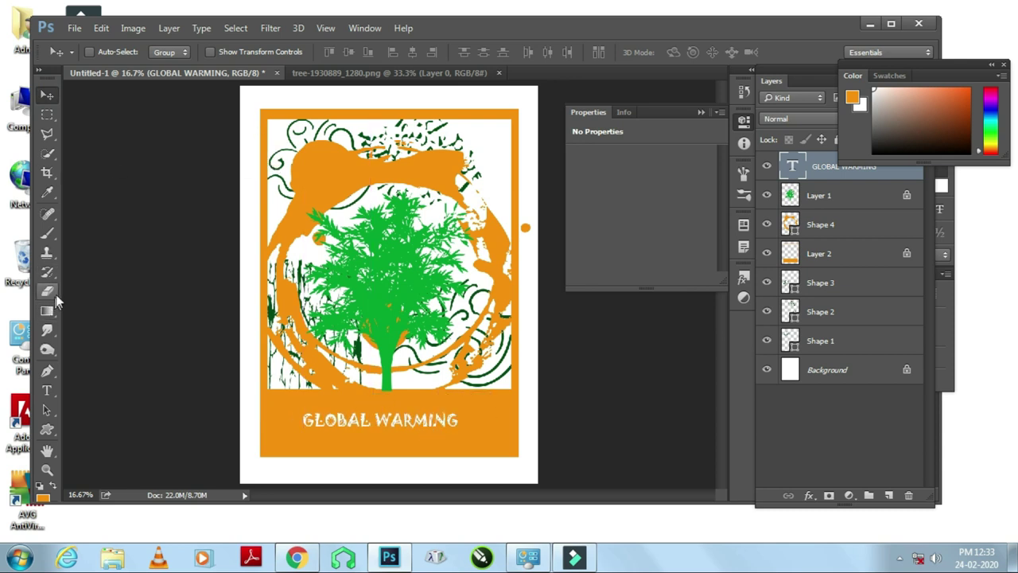
Browse the fonts for the GLOBAL WARMING text and change it to Myriad Pro Bold.
click(46, 390)
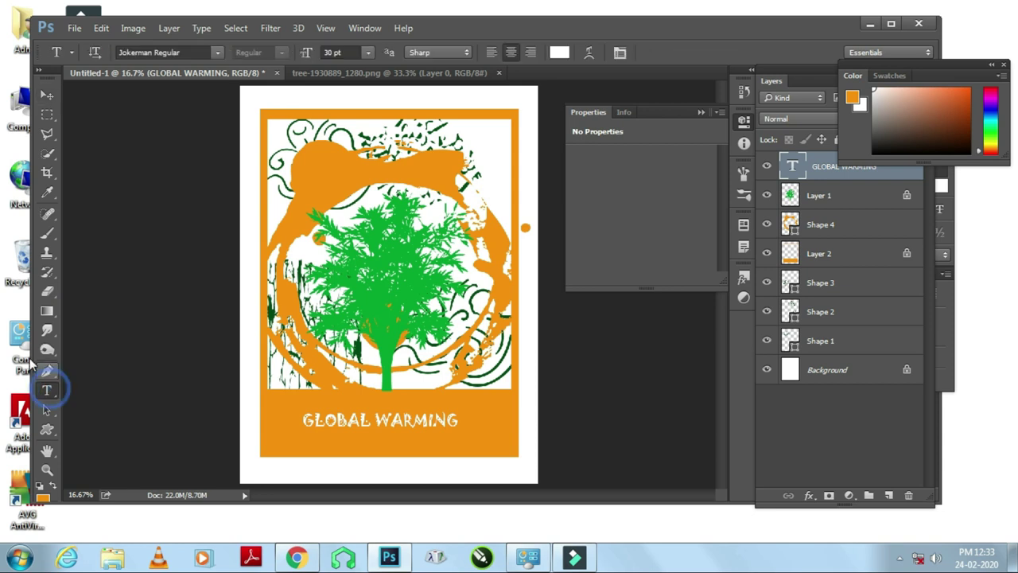
click(217, 52)
key(Down)
key(Down)
key(Down)
key(Down)
key(Down)
key(Down)
key(Down)
key(Down)
key(Down)
key(Down)
key(Down)
key(Down)
key(Down)
key(Down)
key(Down)
key(Down)
key(Down)
key(Down)
key(Down)
key(Down)
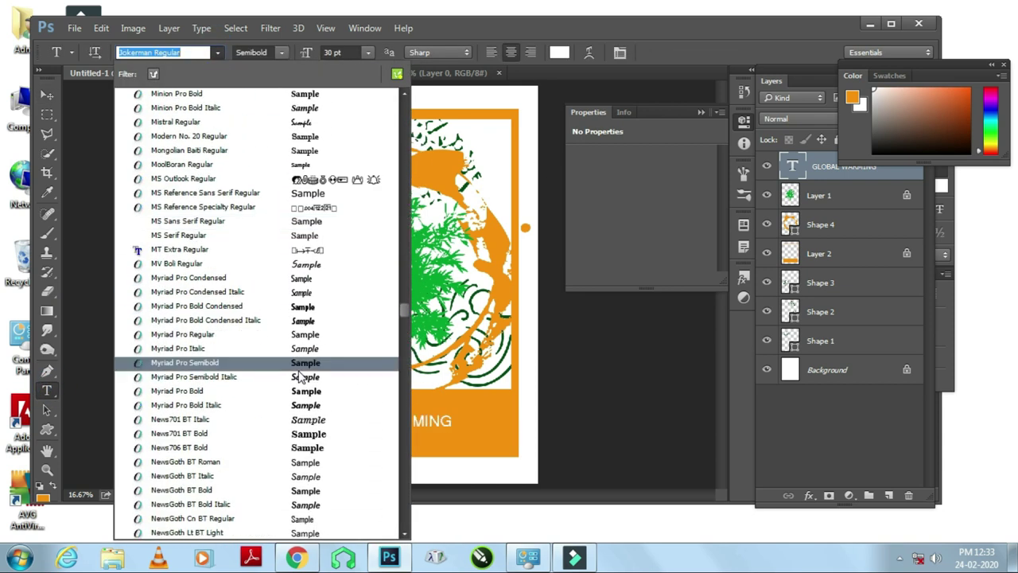
scroll(300, 375, down, 2)
click(318, 164)
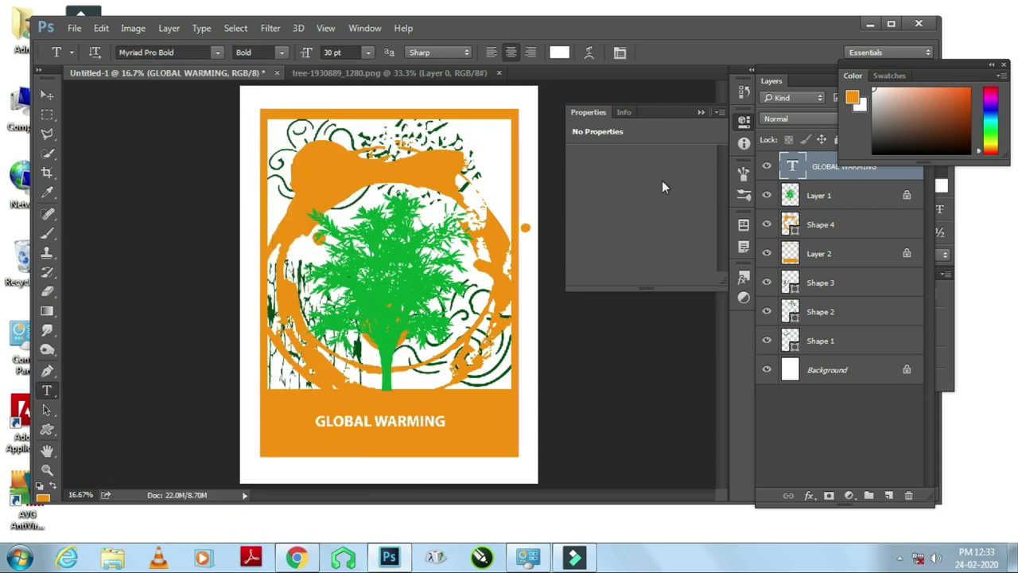
Enlarge the text to 80 pt and break it into two lines, GLOBAL above WARMING.
text(120)
key(Return)
text(80)
key(Return)
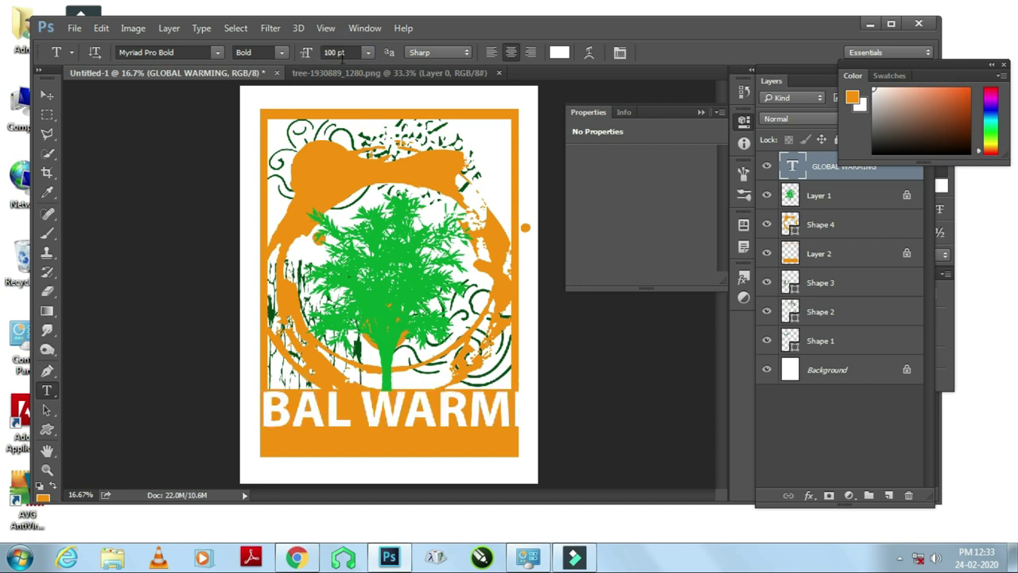
click(343, 410)
key(BackSpace)
key(Return)
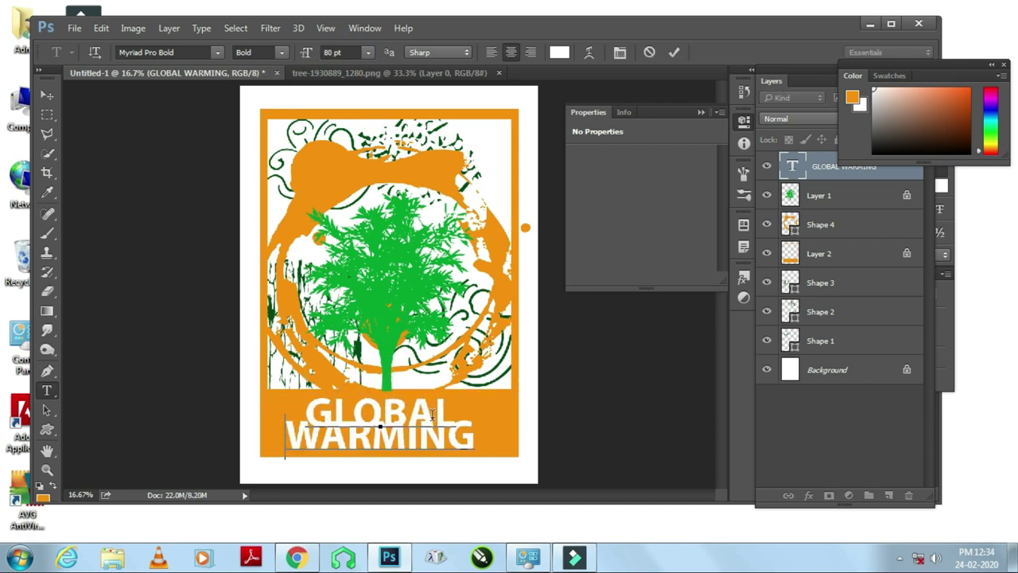
Stretch the two-line text horizontally to nearly the width of the orange band and center it horizontally on the canvas.
key(ctrl+Return)
key(ctrl+t)
drag(477, 422, 514, 405)
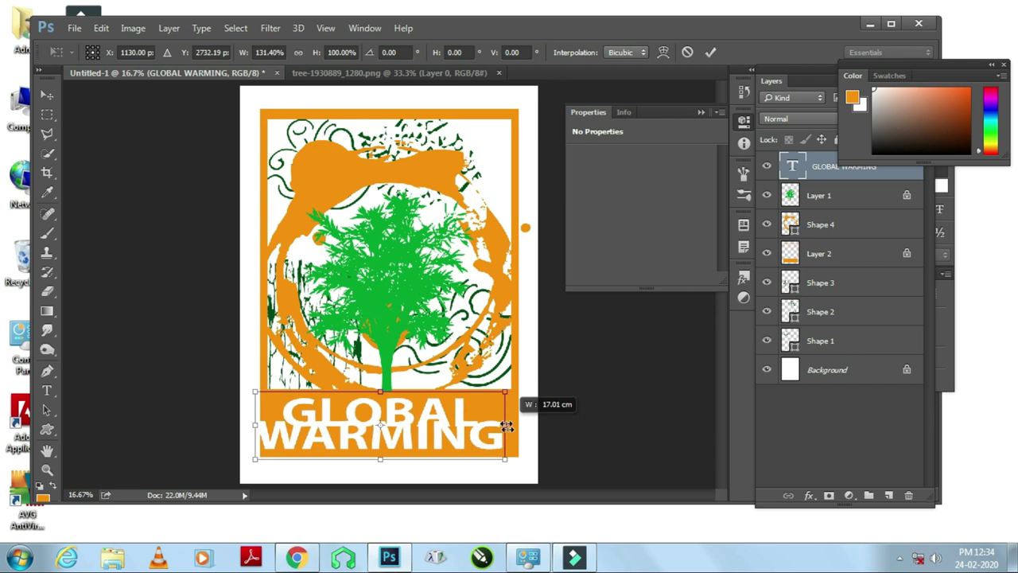
key(Return)
key(v)
key(ctrl+a)
click(412, 52)
key(ctrl+d)
Try to fill the GLOBAL WARMING text with a green sampled from the tree.
key(i)
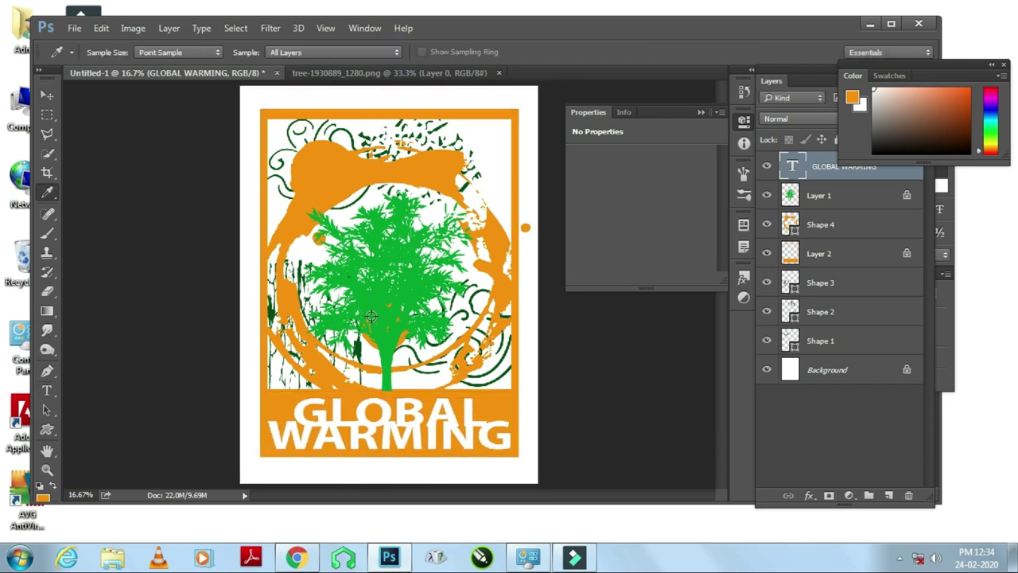
click(328, 268)
key(alt+BackSpace)
key(ctrl+z)
key(ctrl+z)
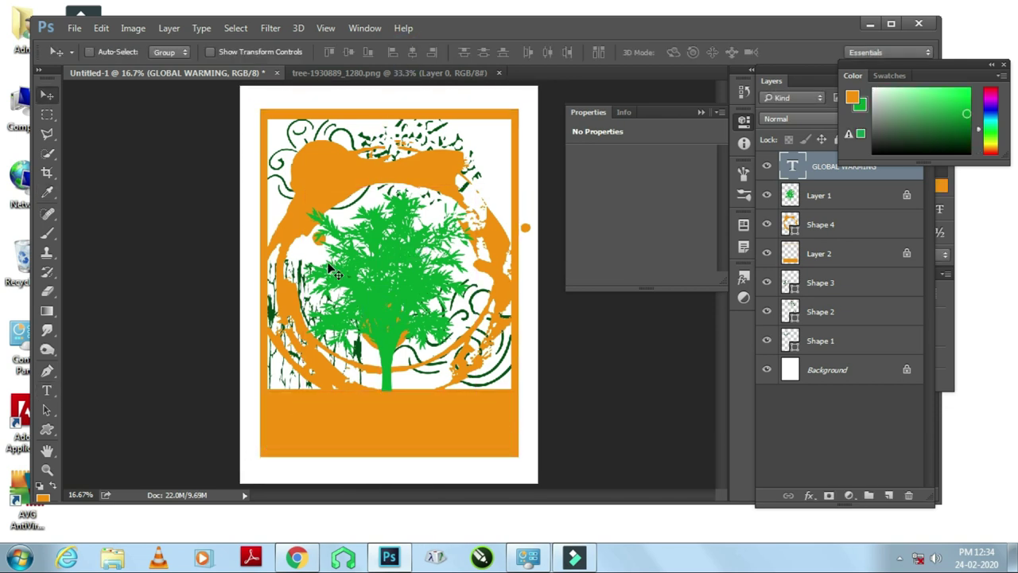
Set the GLOBAL WARMING text color to the green sampled from the tree.
key(i)
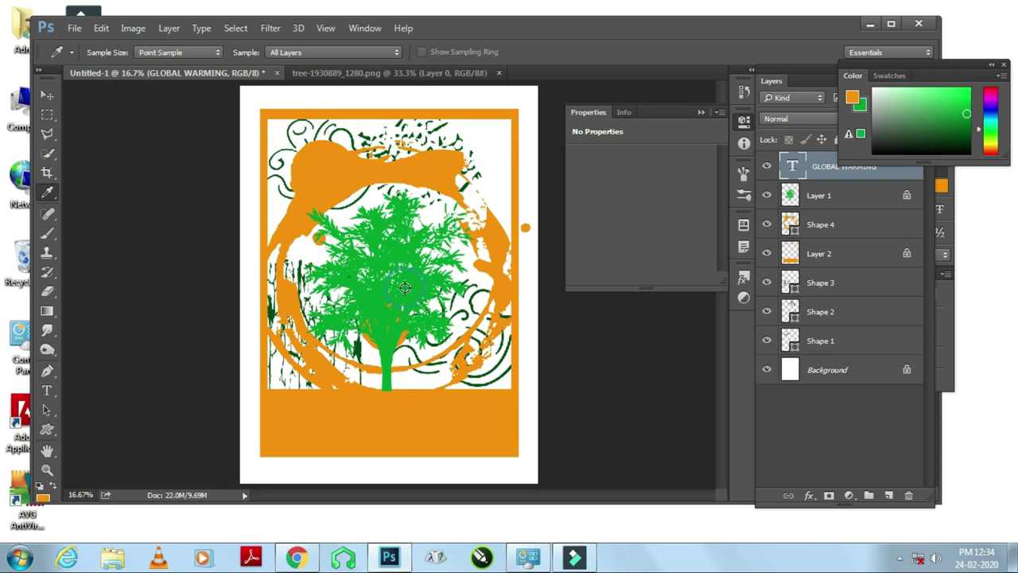
click(479, 97)
click(354, 332)
click(858, 152)
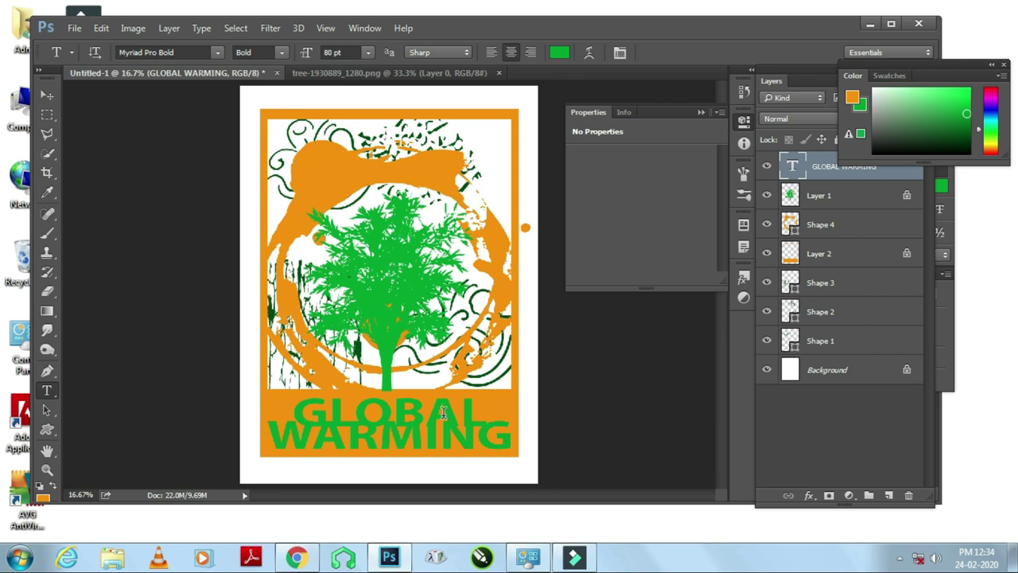
Add a Stroke layer style to the GLOBAL WARMING text and set the stroke color to white.
click(47, 94)
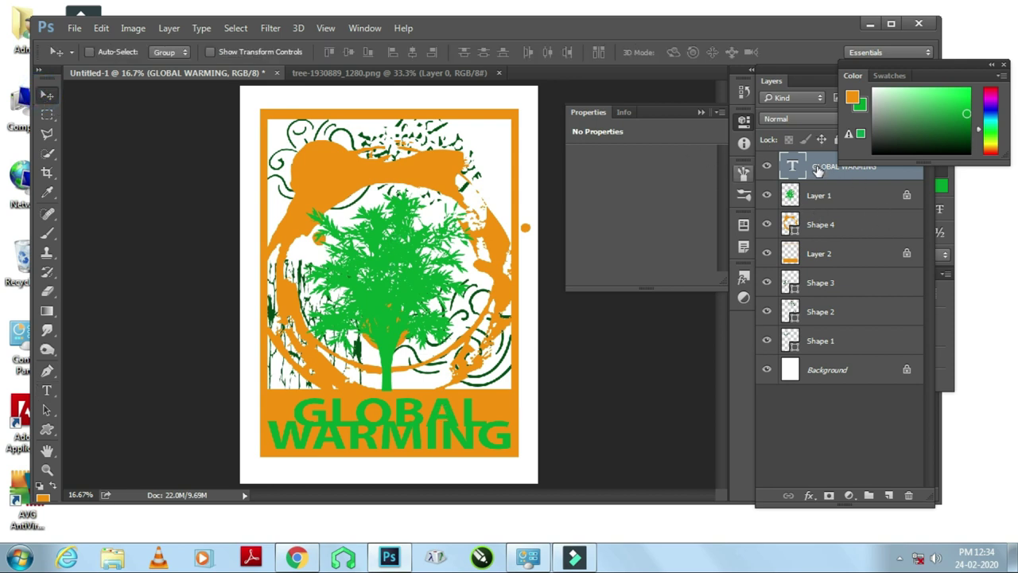
click(167, 30)
mouse_move(269, 109)
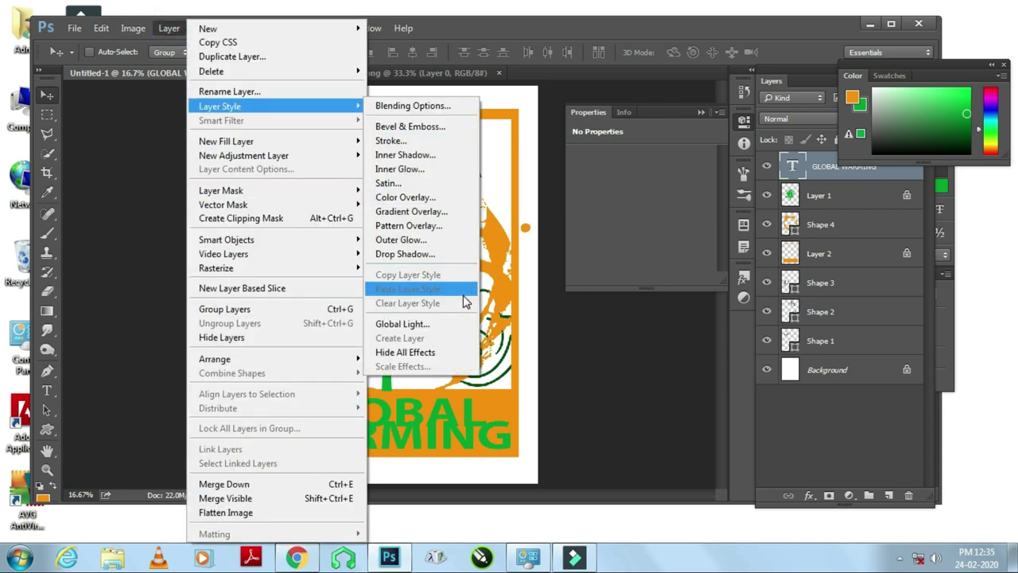
click(421, 142)
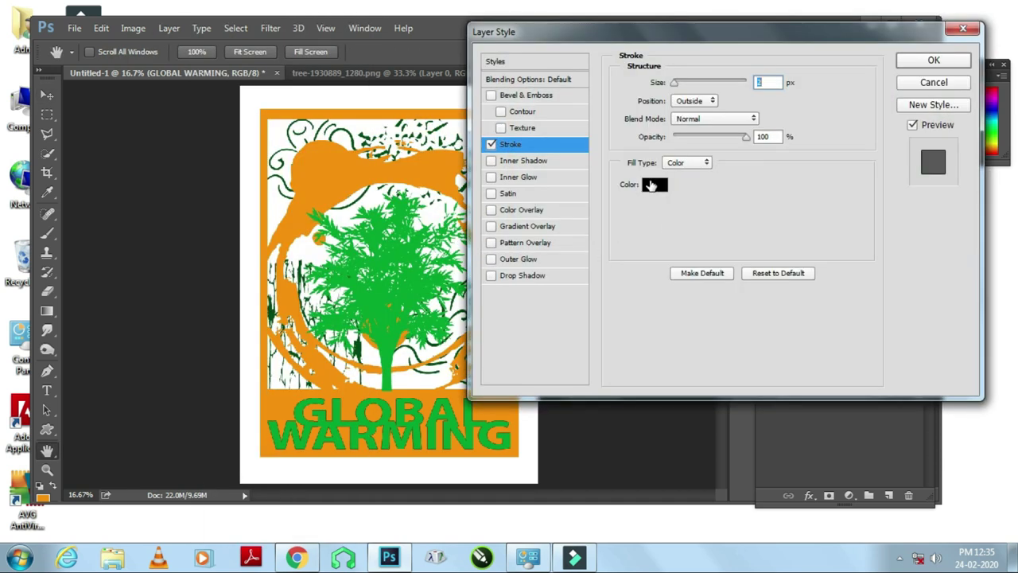
click(651, 184)
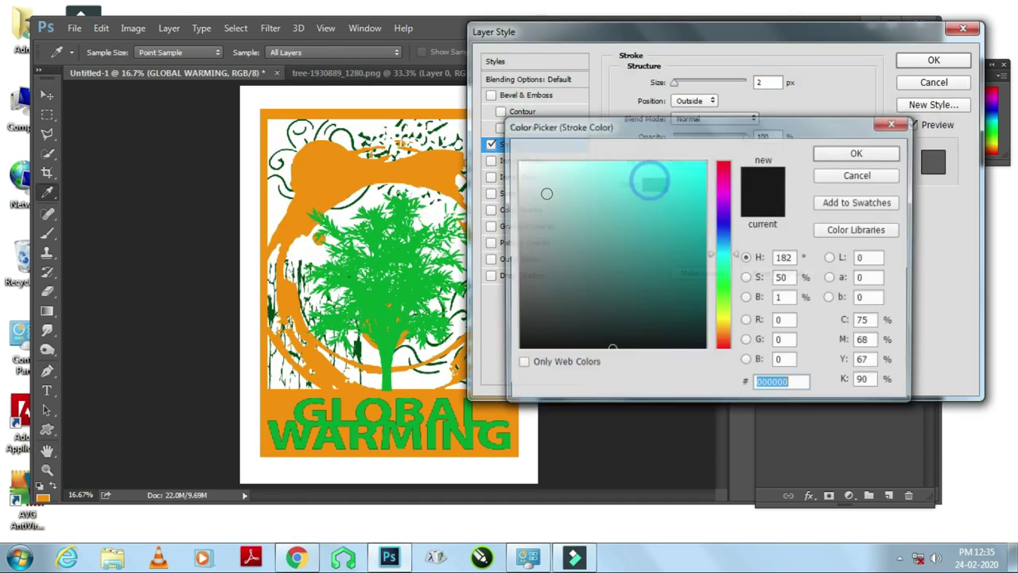
click(517, 163)
click(831, 159)
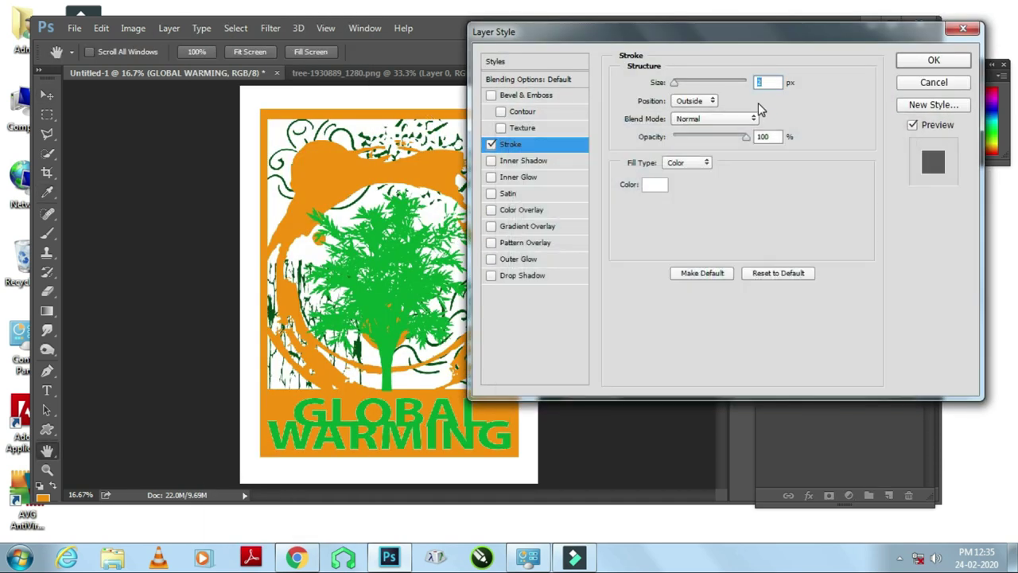
Set the text stroke's size to 20 px and apply the layer style.
key(Up)
key(Up)
key(Up)
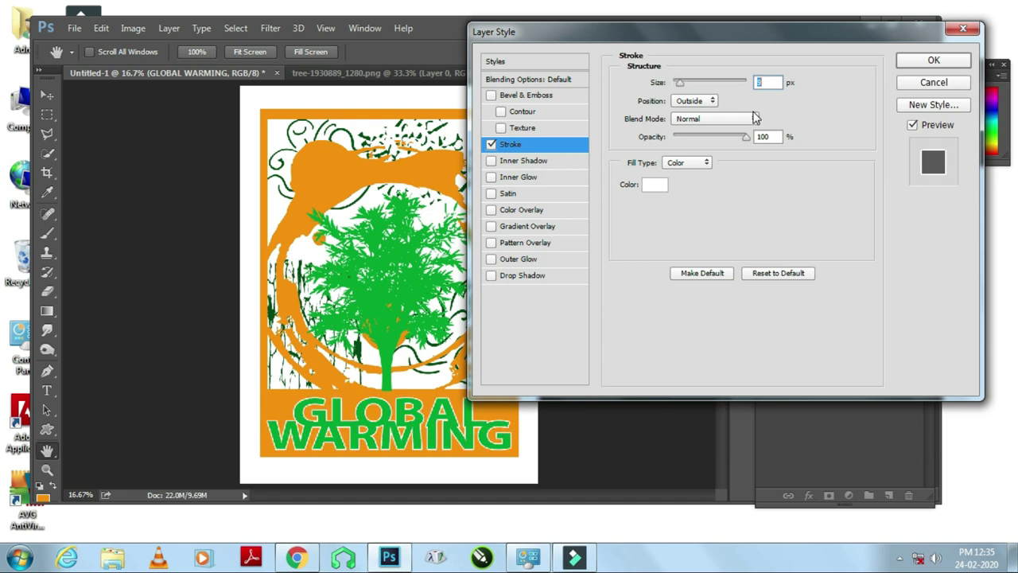
drag(684, 81, 685, 86)
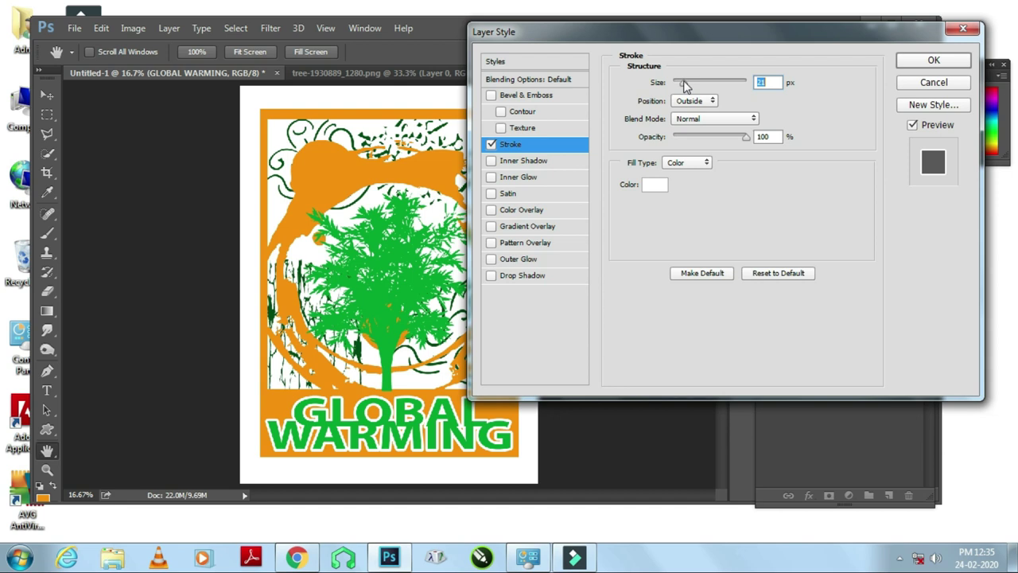
drag(681, 85, 680, 86)
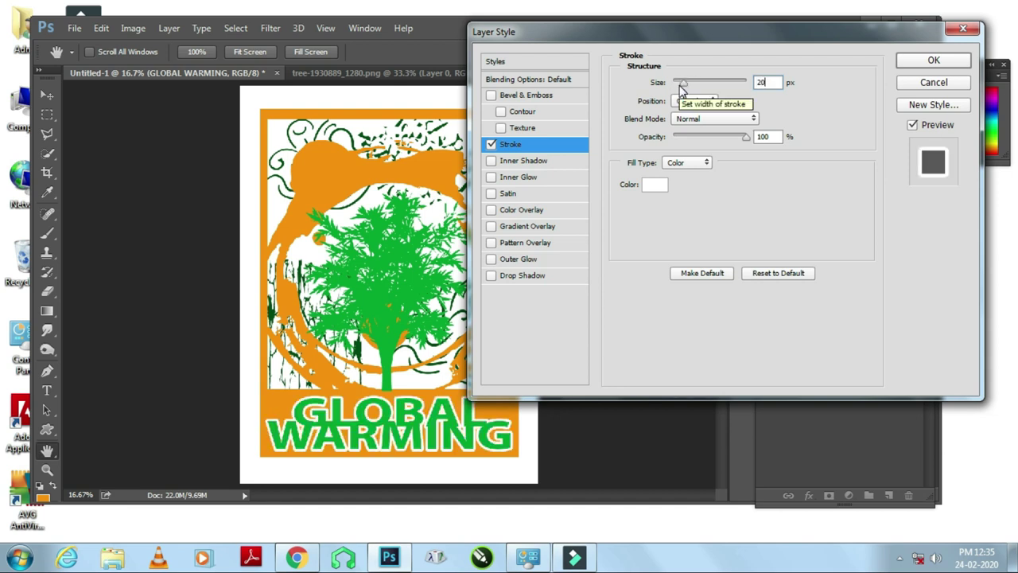
key(Return)
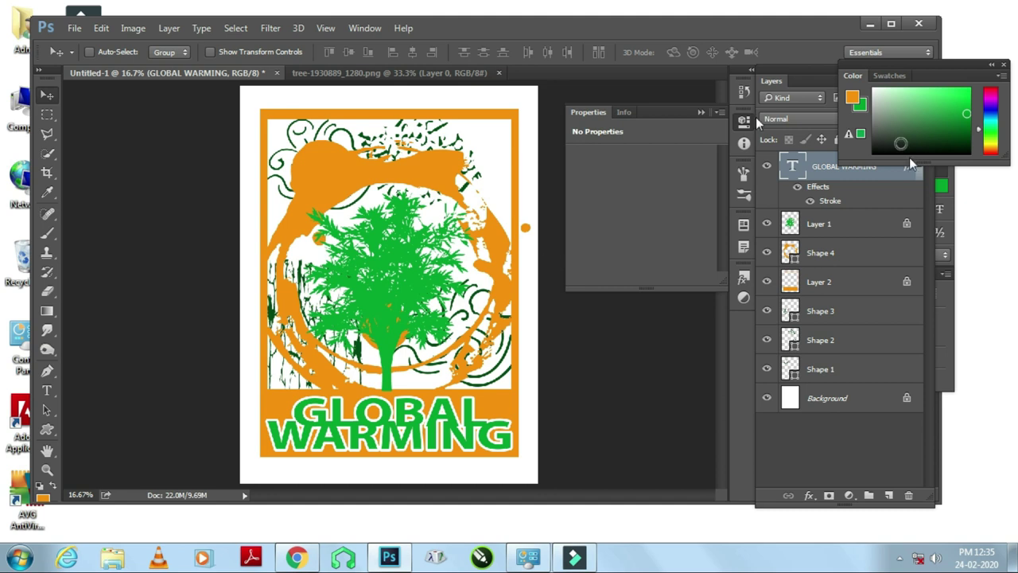
Hide the white Background layer so the design sits on transparency.
click(767, 399)
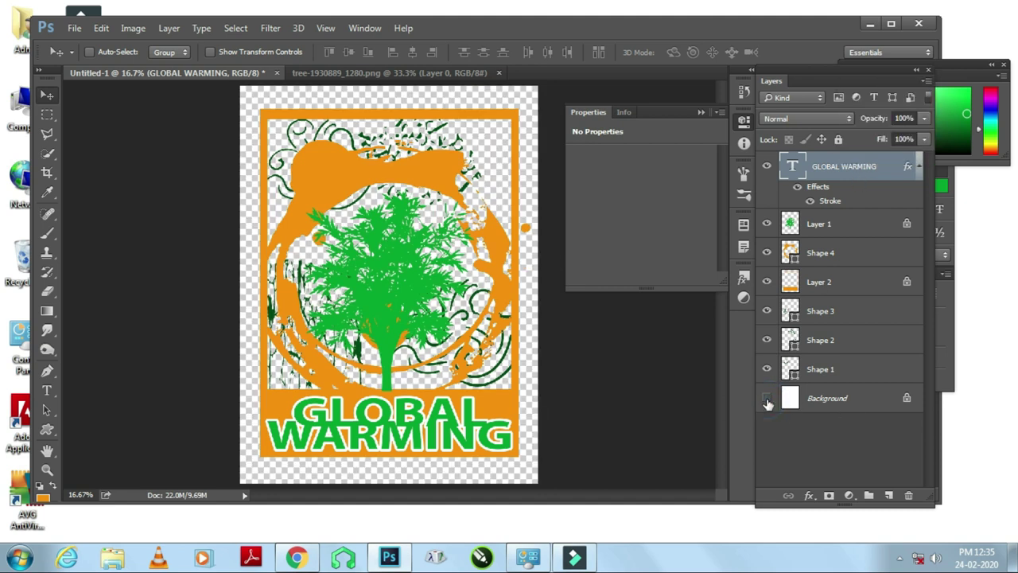
click(767, 399)
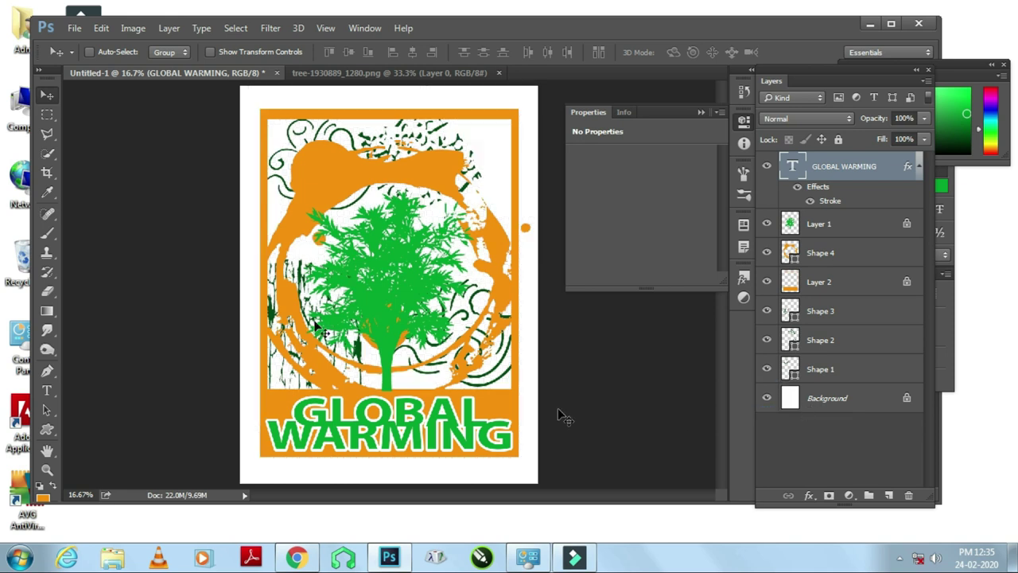
click(767, 399)
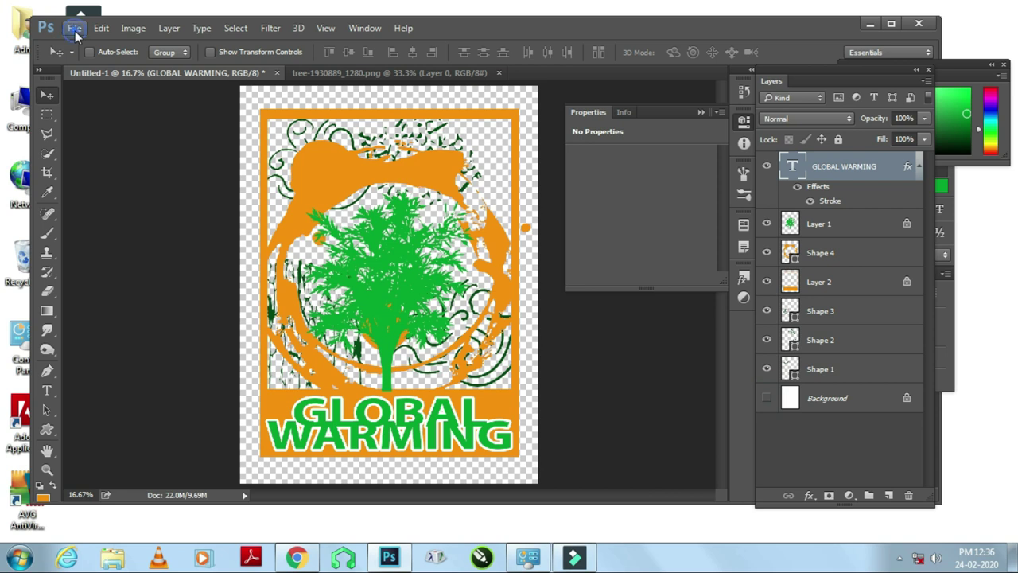
Save the design as a PNG named GLOBAL in the Teespring TshirtDsigns folder, with Smallest / Slow compression and no interlacing.
click(74, 29)
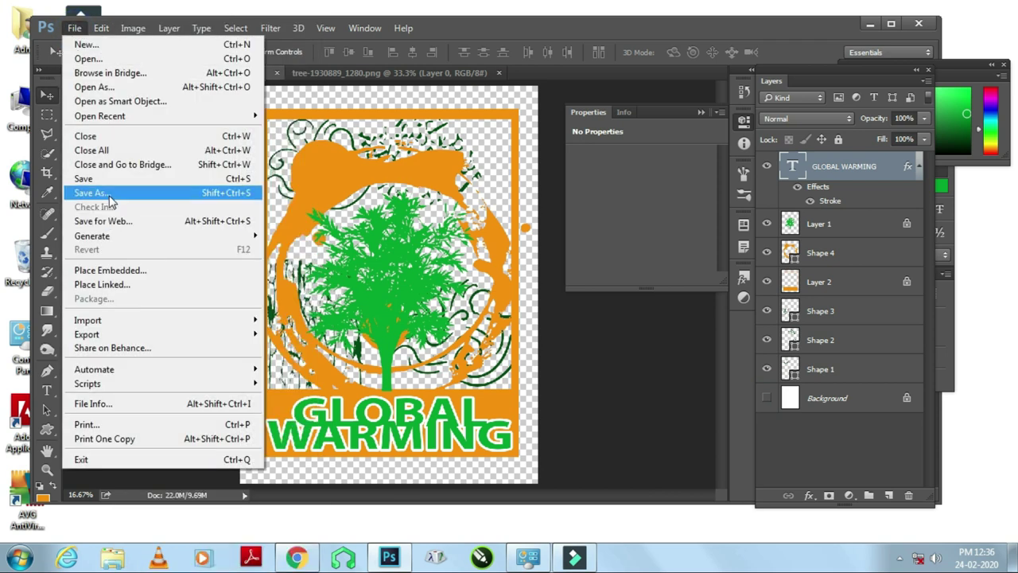
click(106, 194)
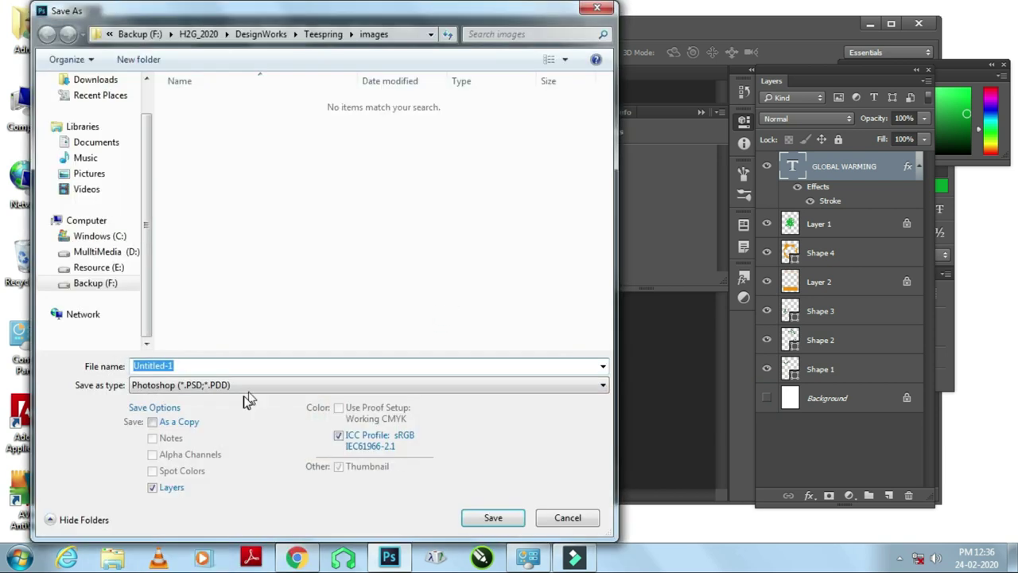
click(249, 385)
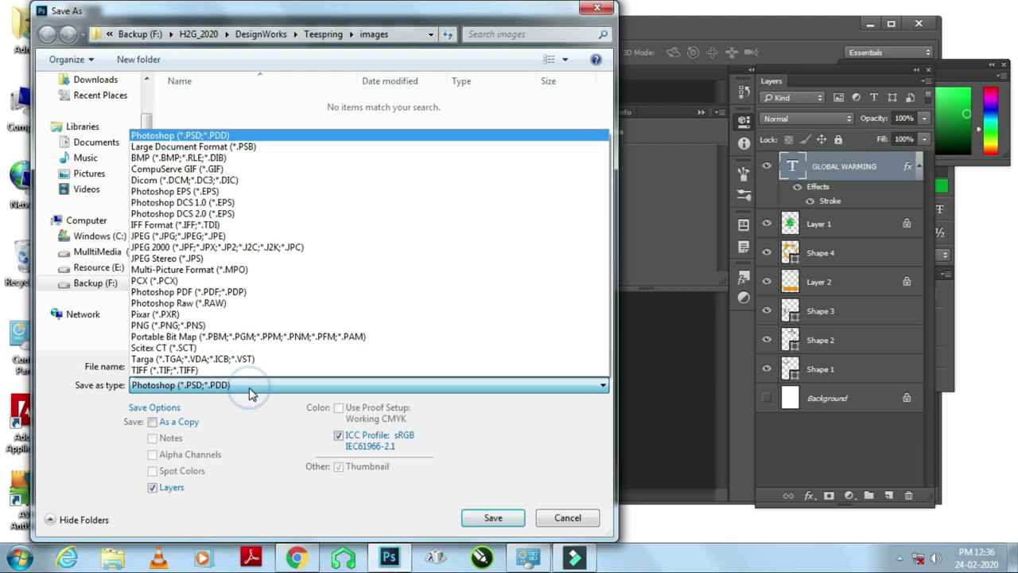
click(203, 327)
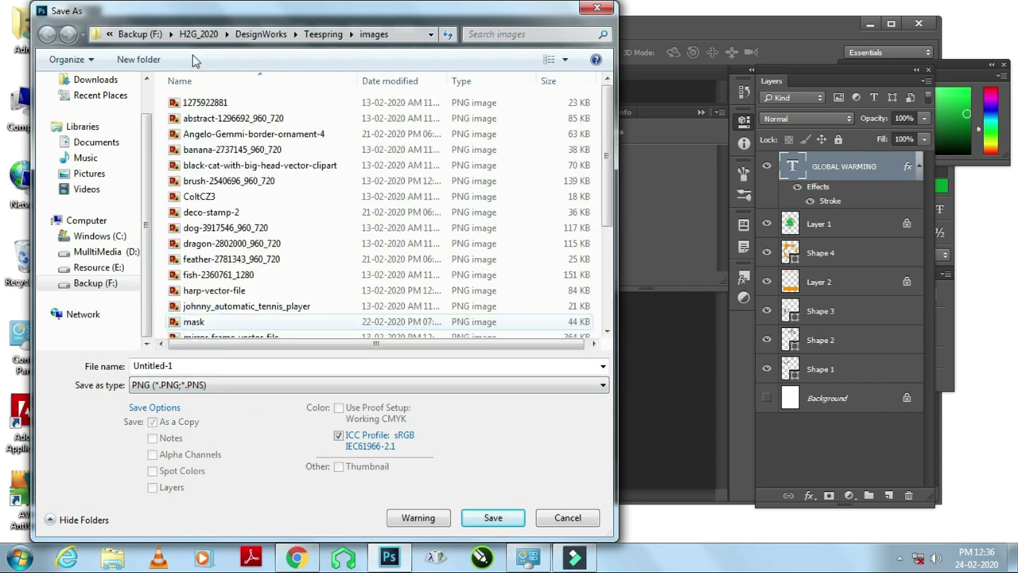
click(322, 34)
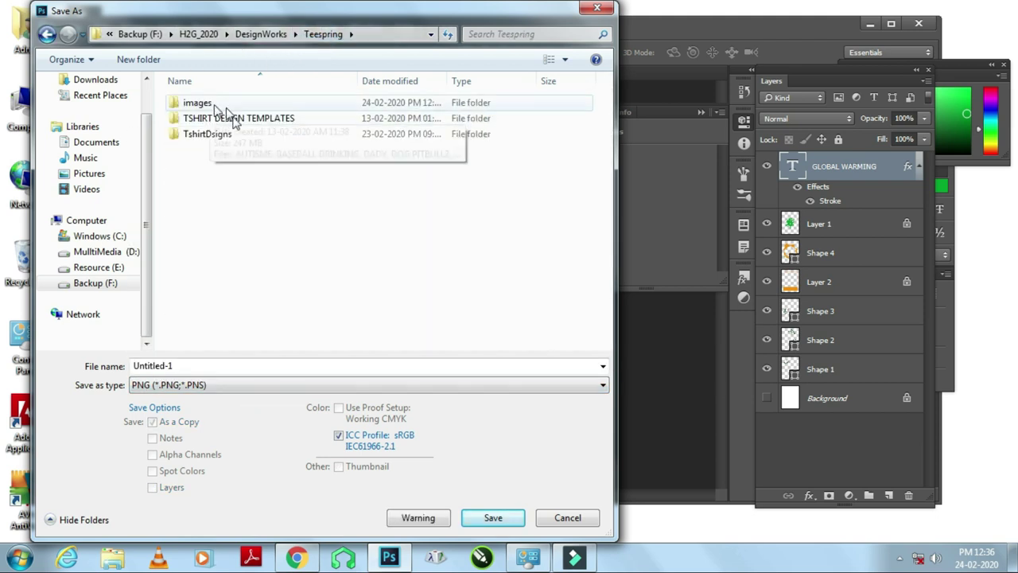
click(226, 135)
double_click(227, 136)
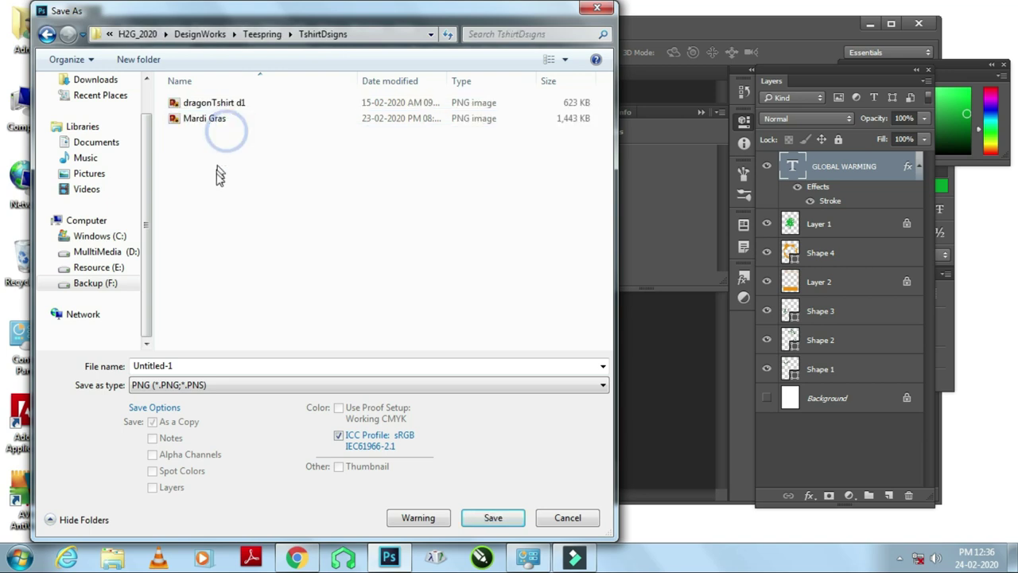
click(178, 366)
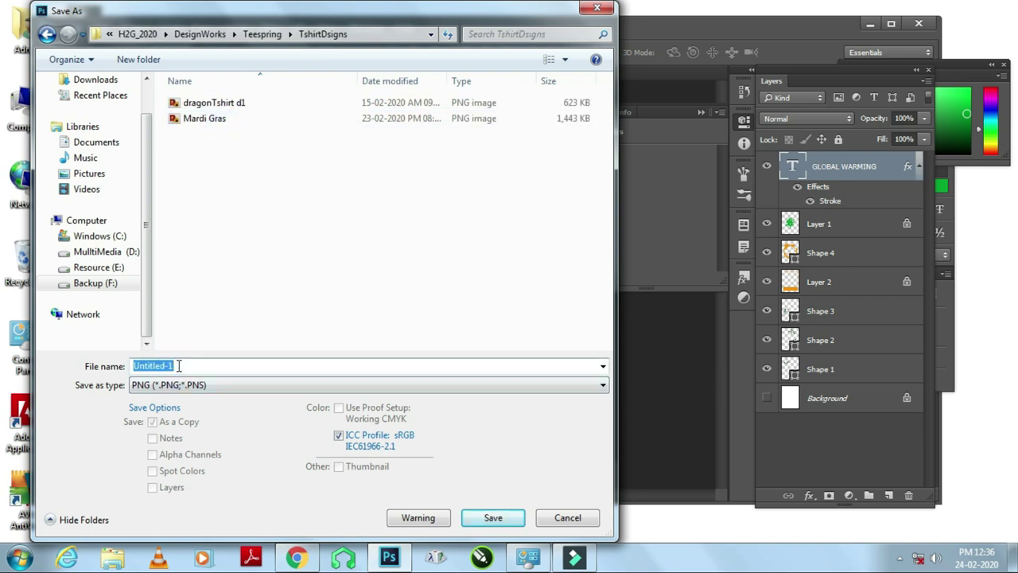
text(GLOBAL)
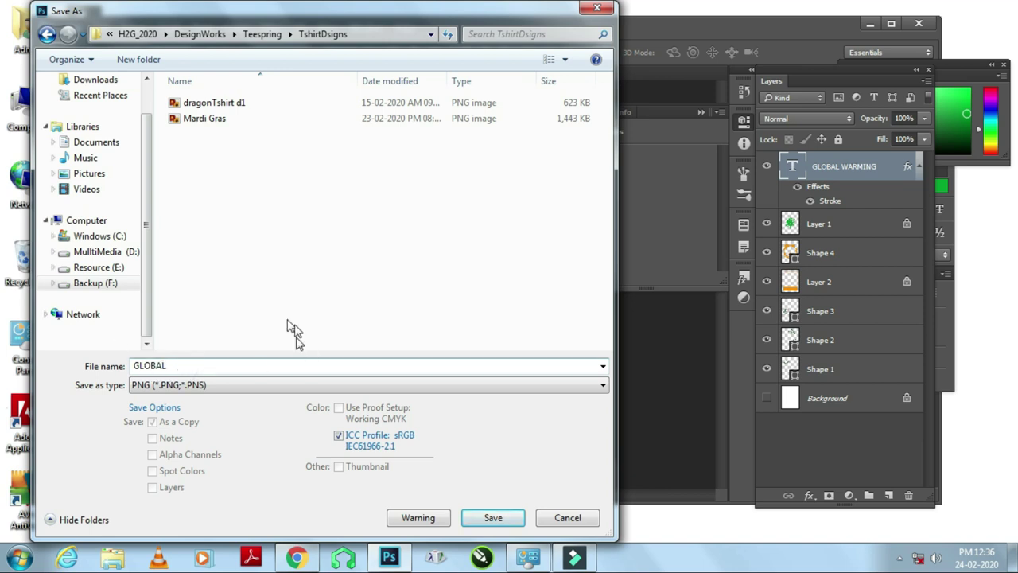
click(493, 518)
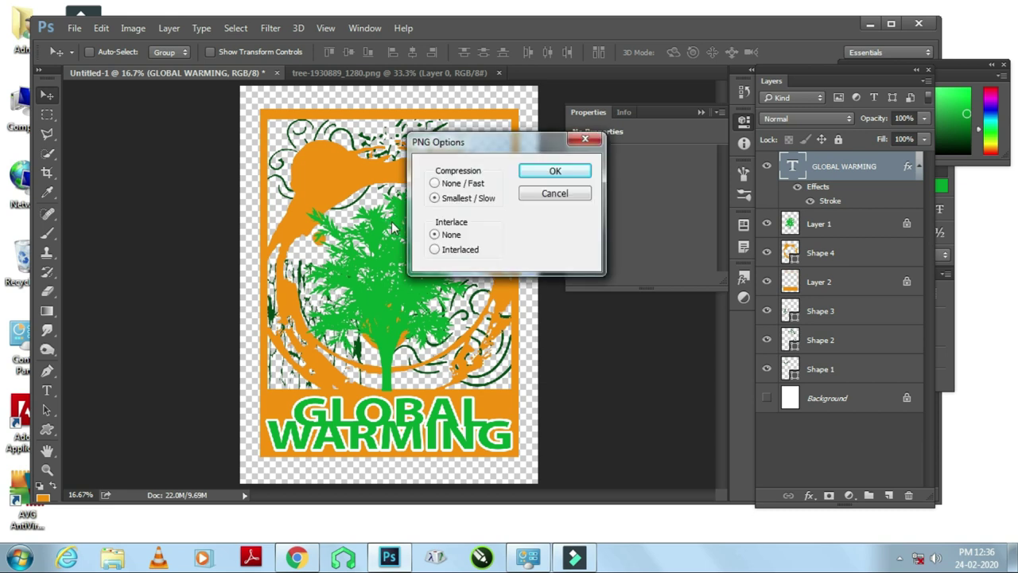
click(553, 171)
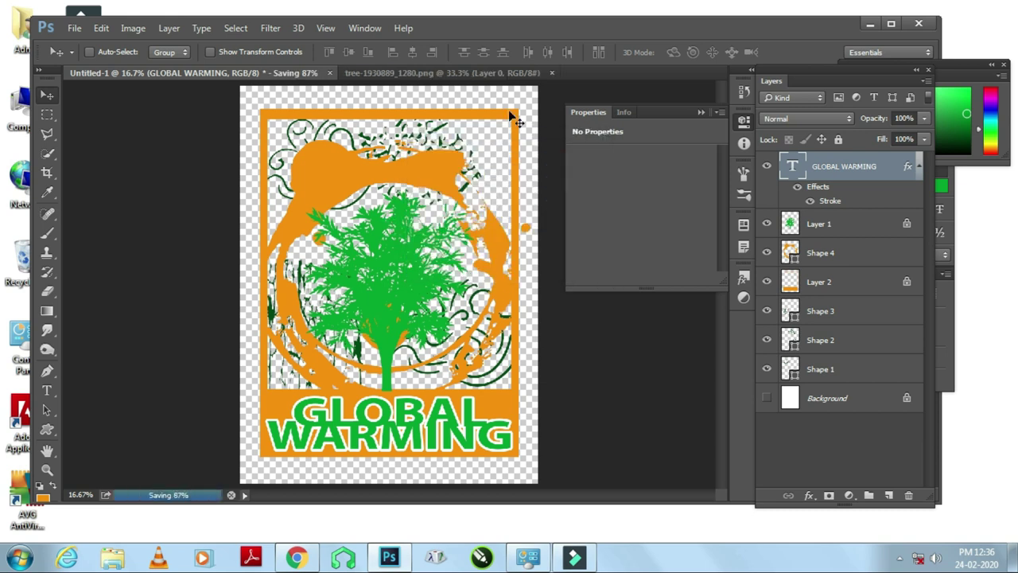
Close the tree-1930889_1280.png document, and close the Untitled-1 design while choosing to save its changes.
click(552, 72)
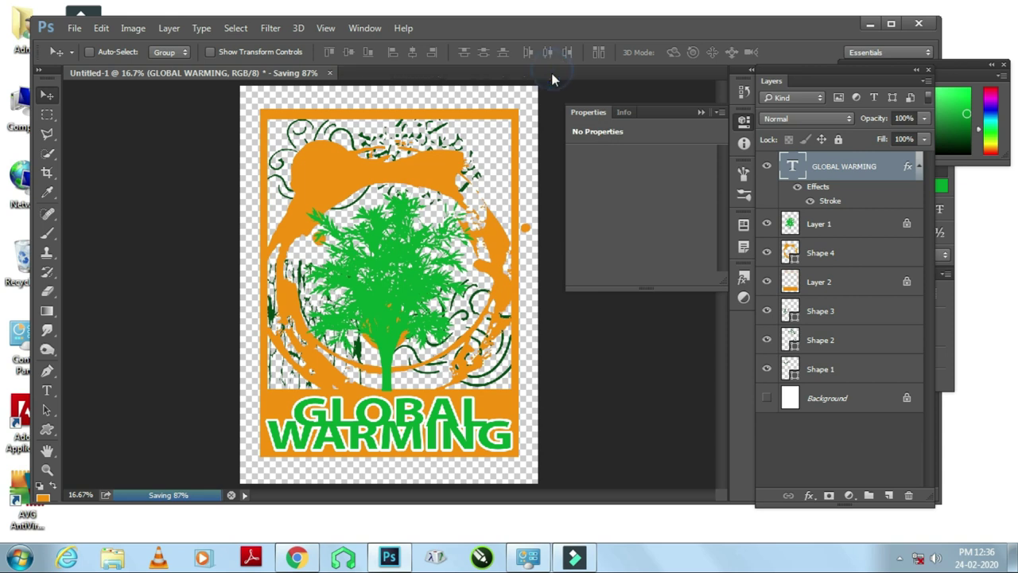
click(328, 72)
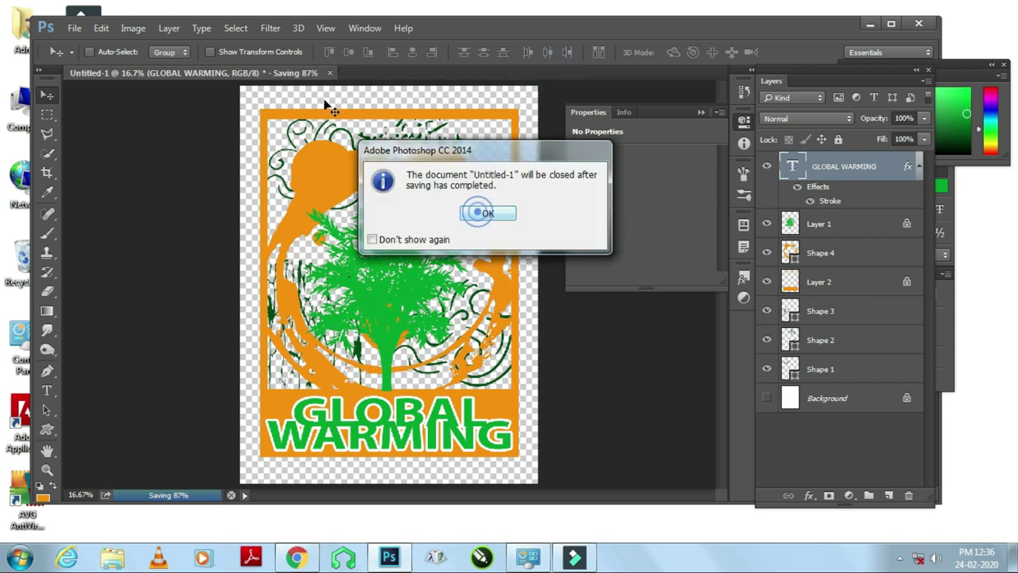
click(483, 213)
click(331, 72)
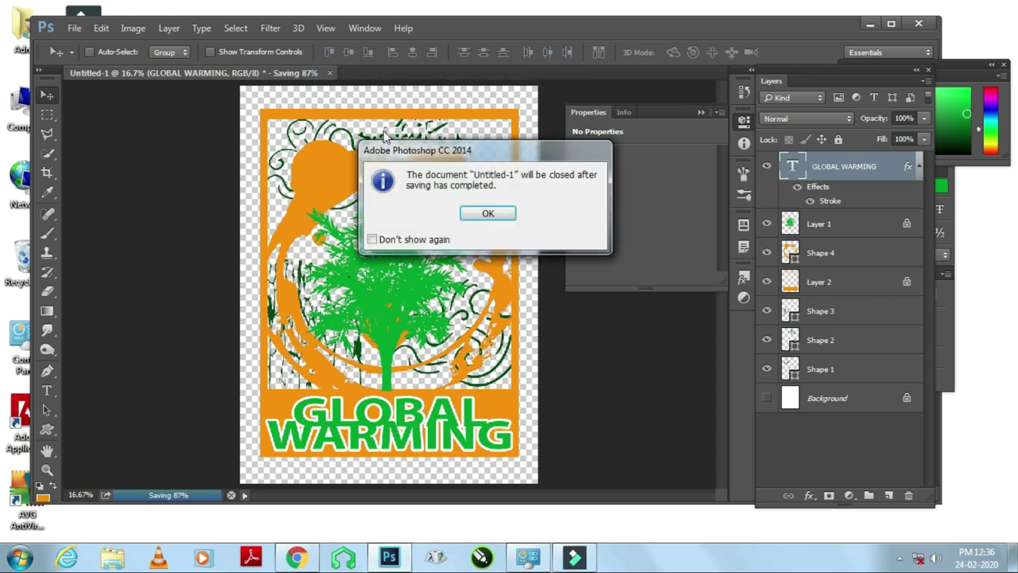
click(474, 212)
click(444, 213)
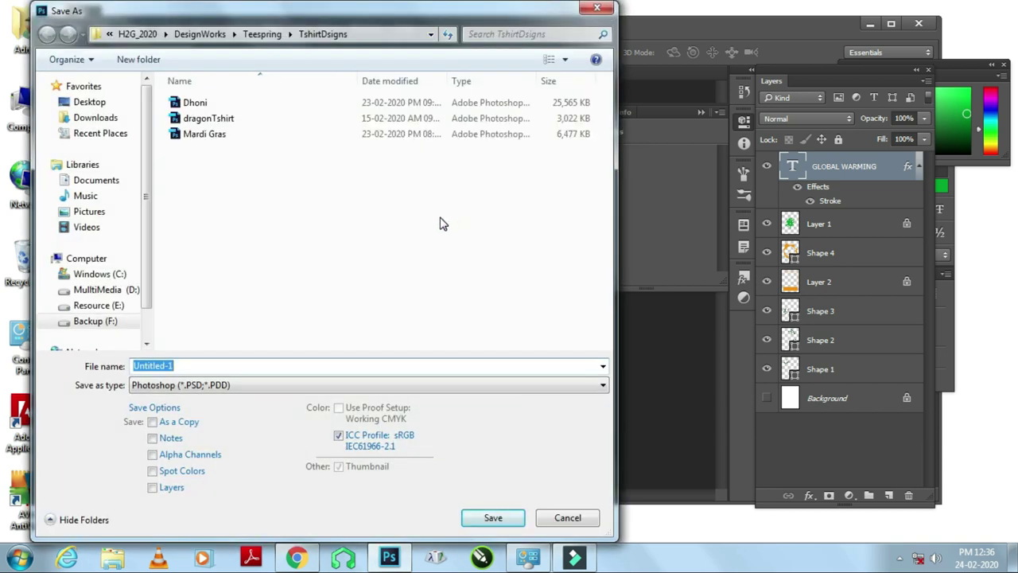
Save the layered design as GLOBAL in Photoshop format with Maximize Compatibility on, and exit the program.
text(GLOBAL)
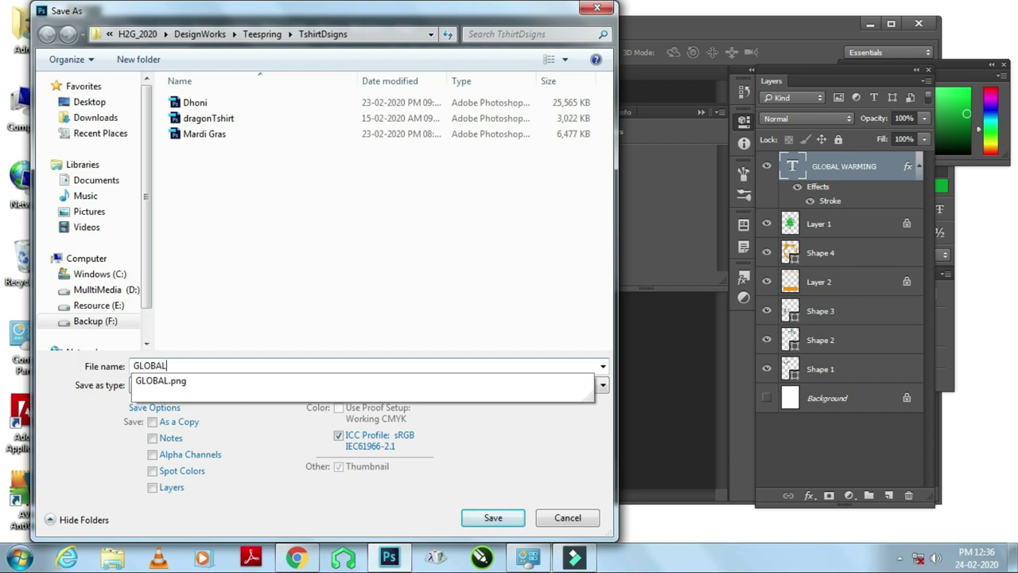
key(Return)
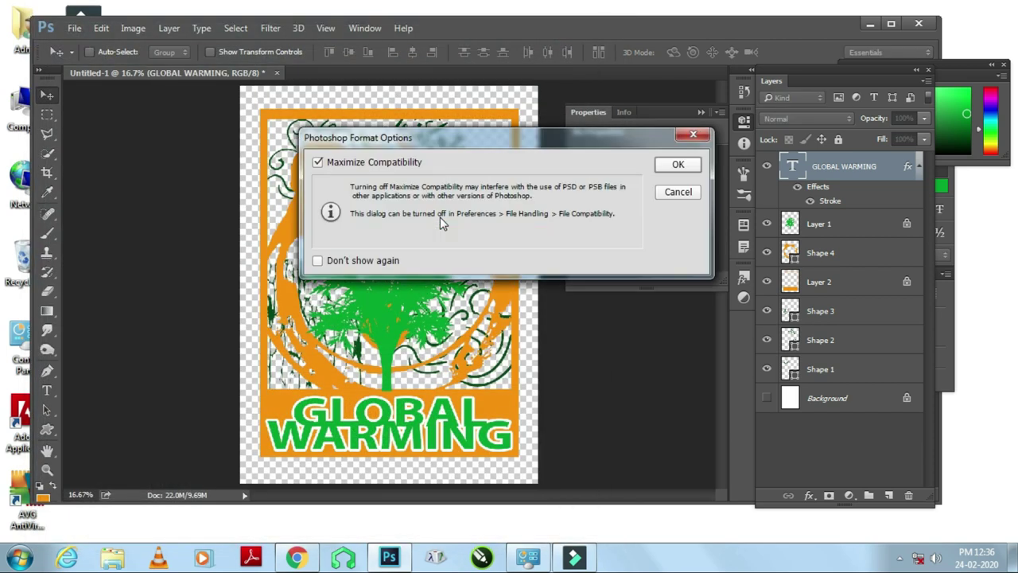
key(Return)
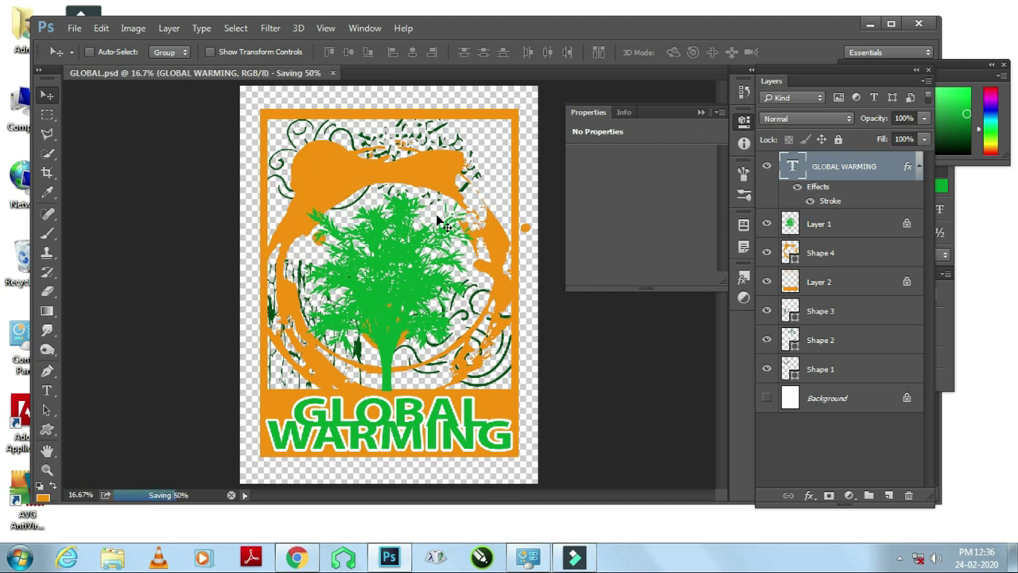
click(919, 28)
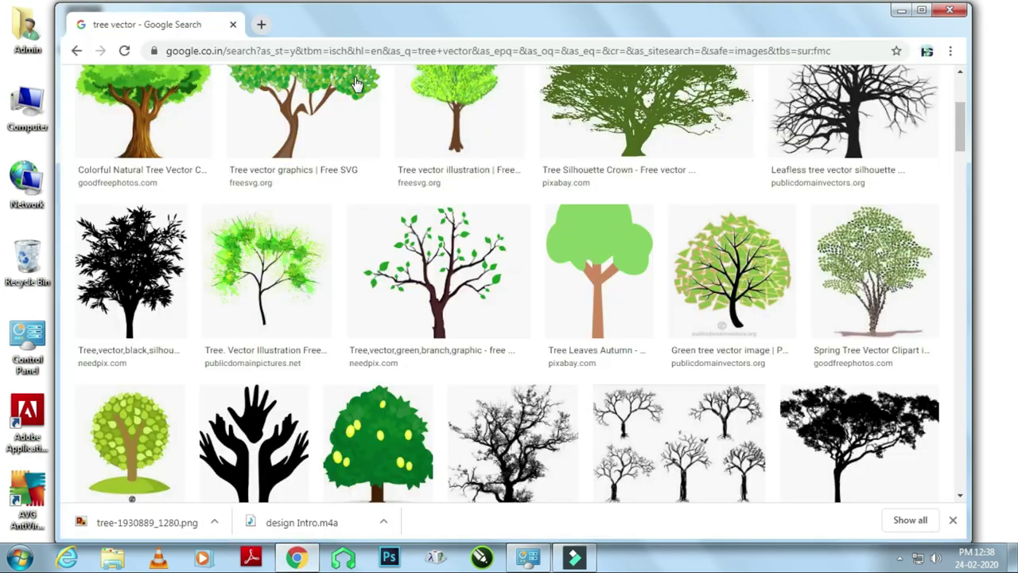
Open teespring.com in a new Chrome tab.
click(263, 27)
key(ctrl+t)
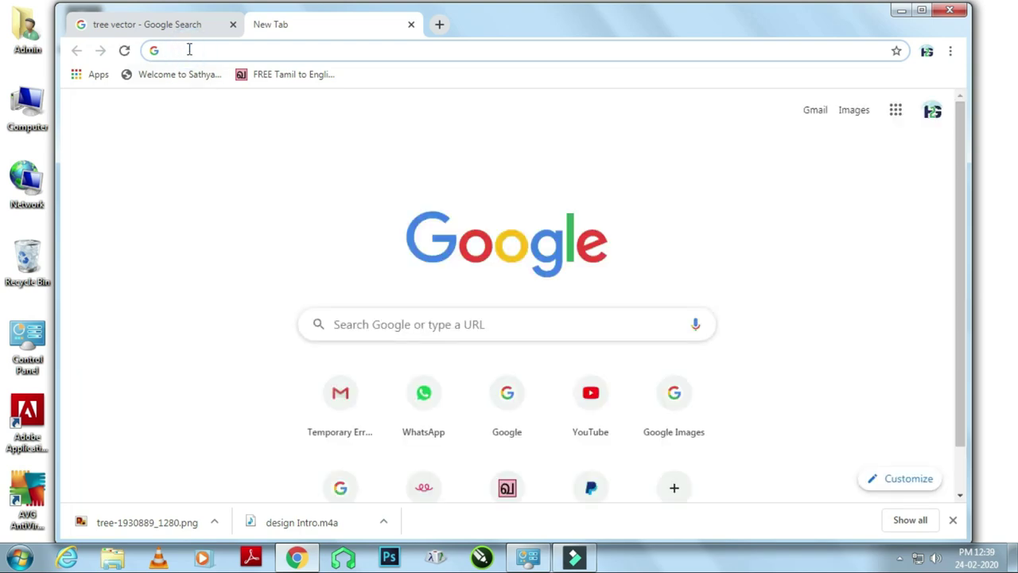
text(TEEspring.com)
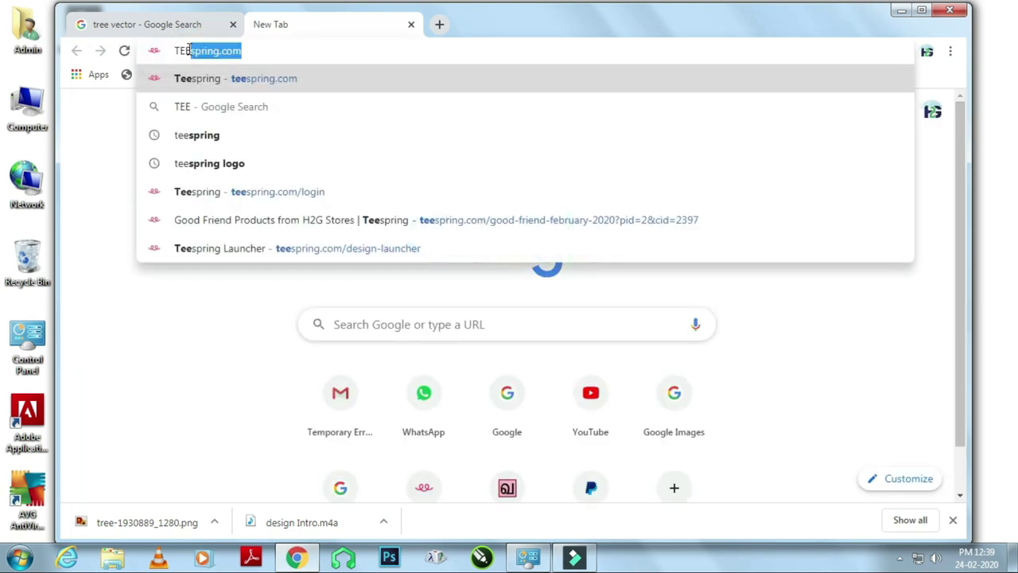
click(269, 80)
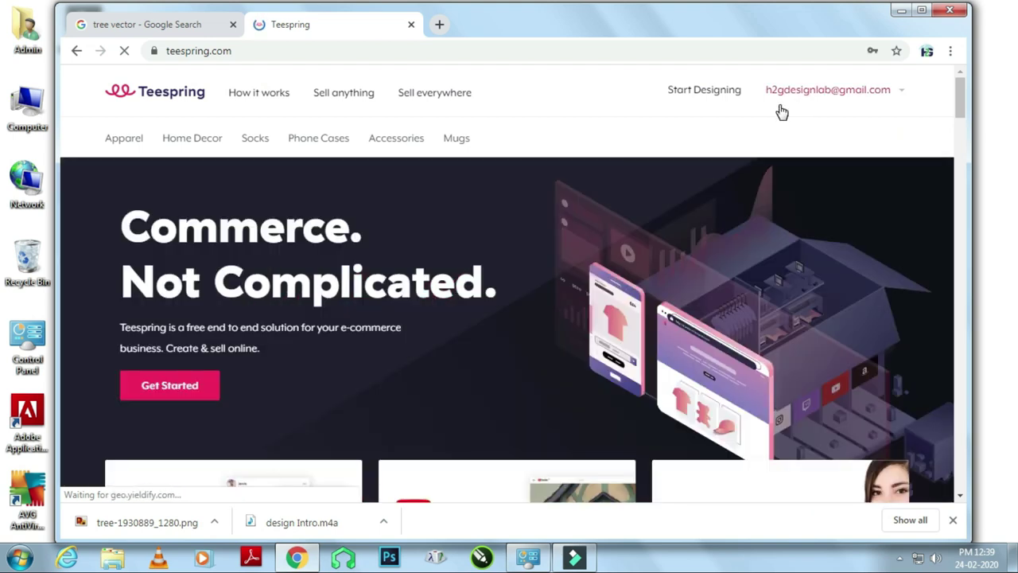
Start a new product design for sale using the Classic Tee from the Unisex / Men's T-Shirts apparel category.
click(711, 98)
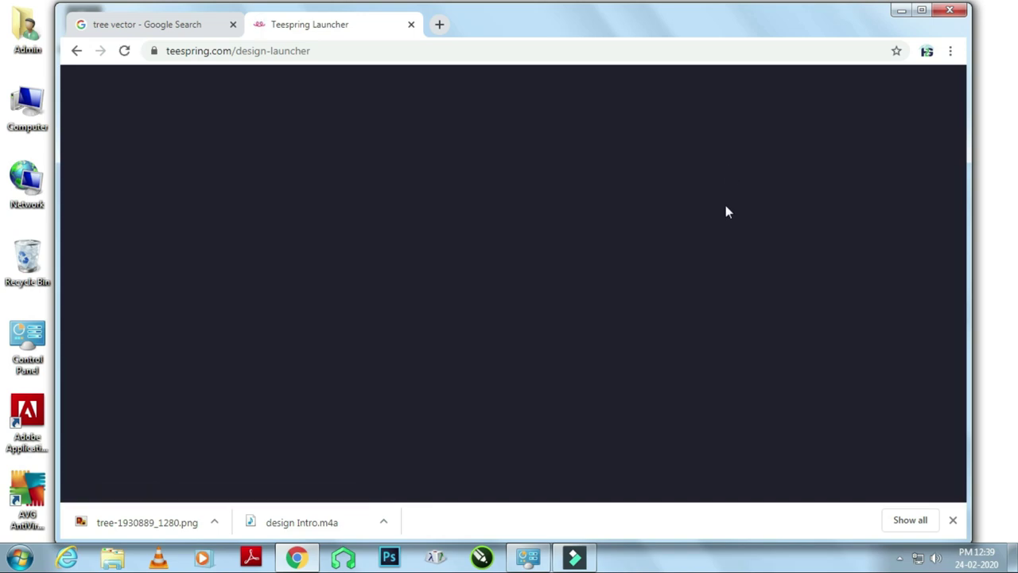
scroll(573, 368, down, 4)
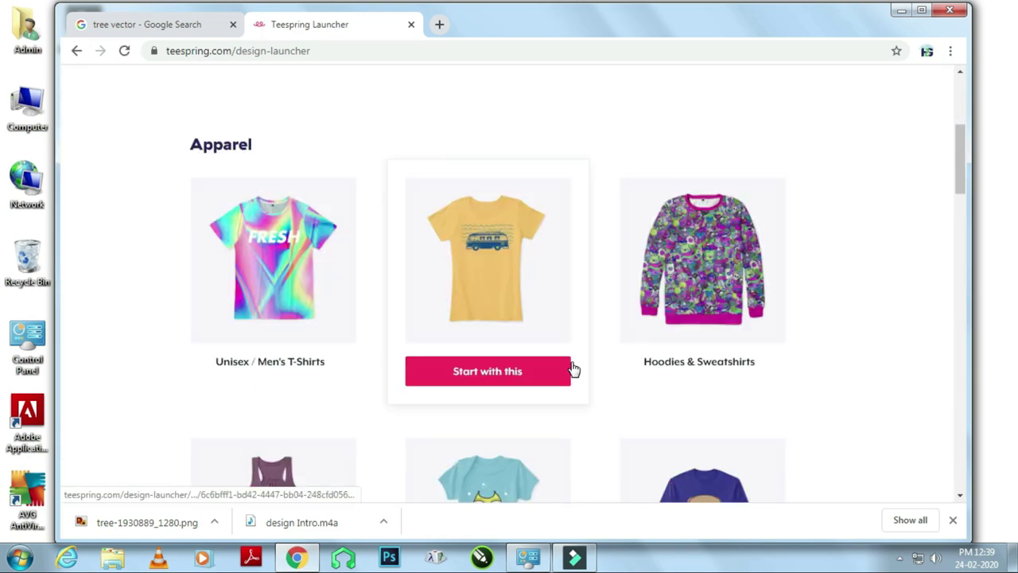
scroll(366, 381, down, 1)
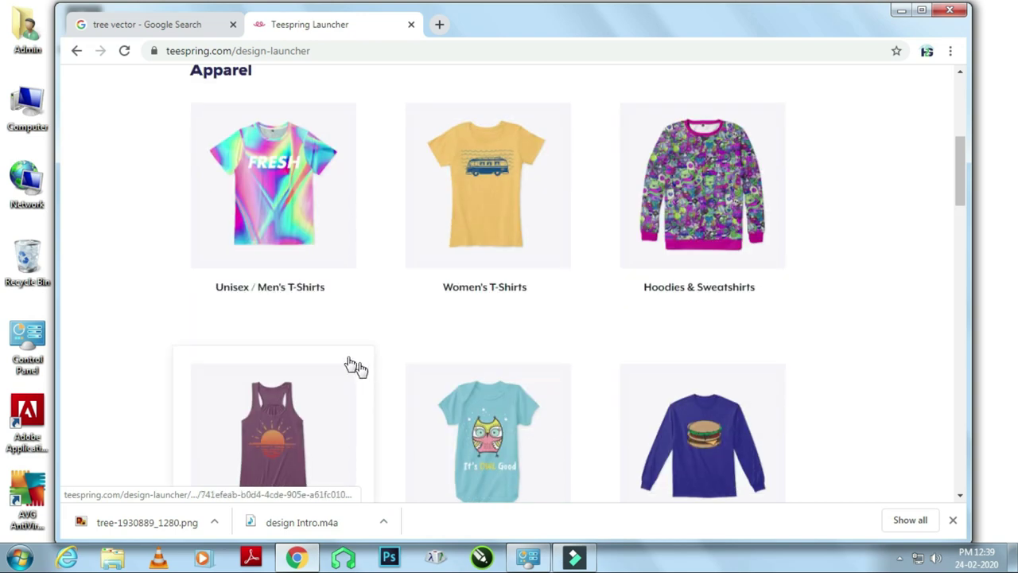
scroll(374, 348, down, 1)
scroll(374, 348, down, 1)
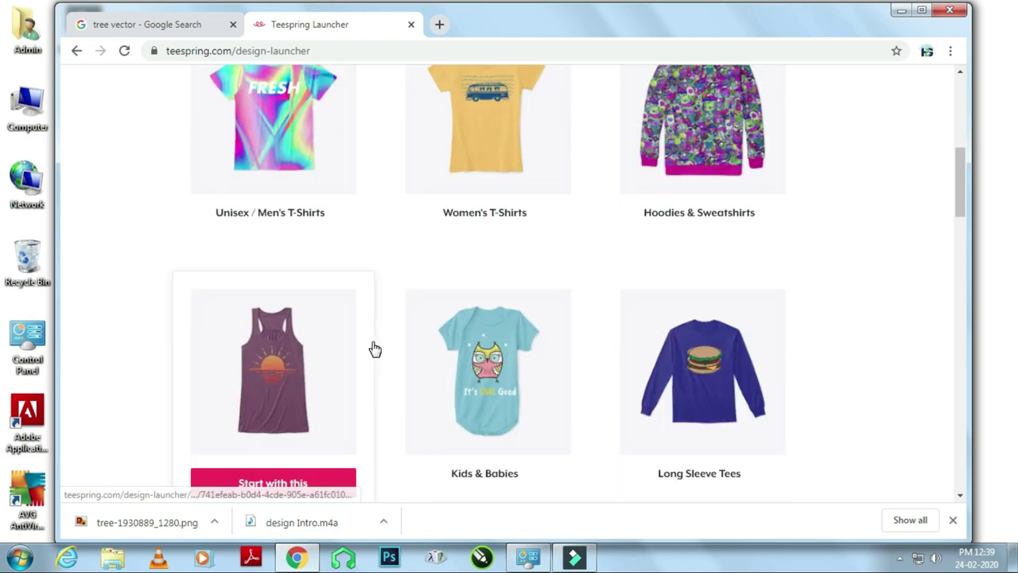
scroll(374, 348, down, 3)
scroll(374, 348, up, 3)
scroll(374, 347, up, 2)
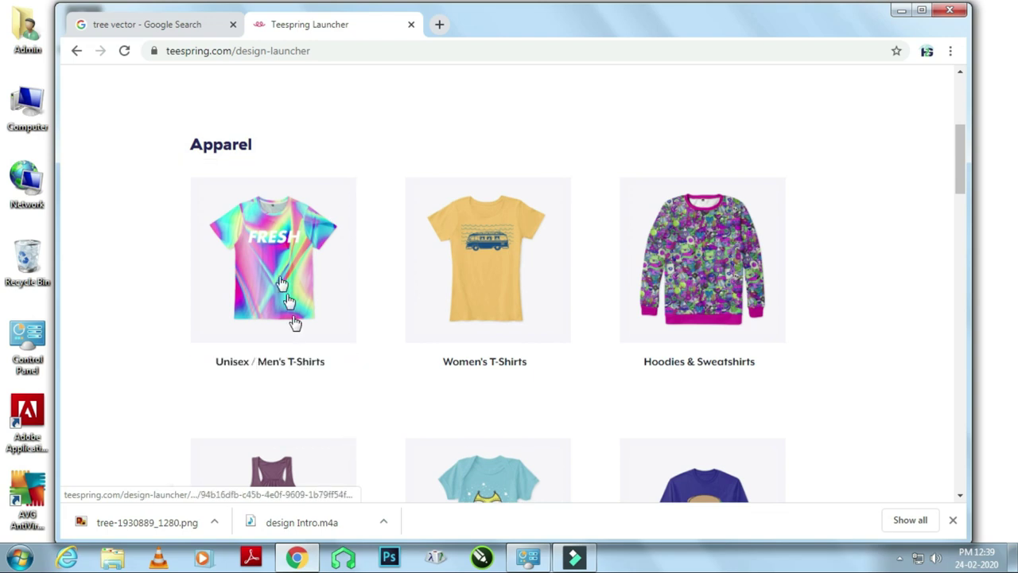
click(302, 379)
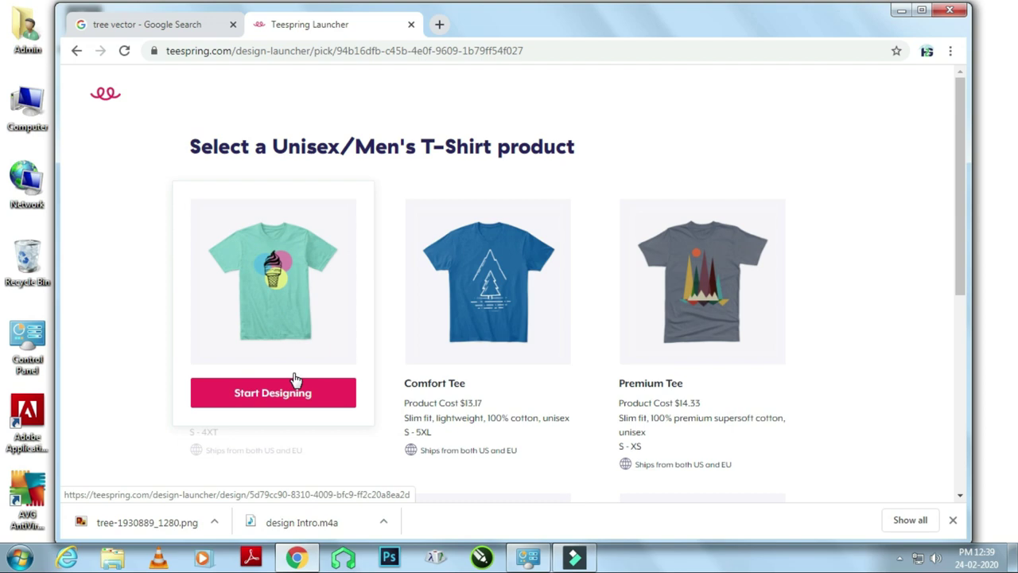
click(274, 390)
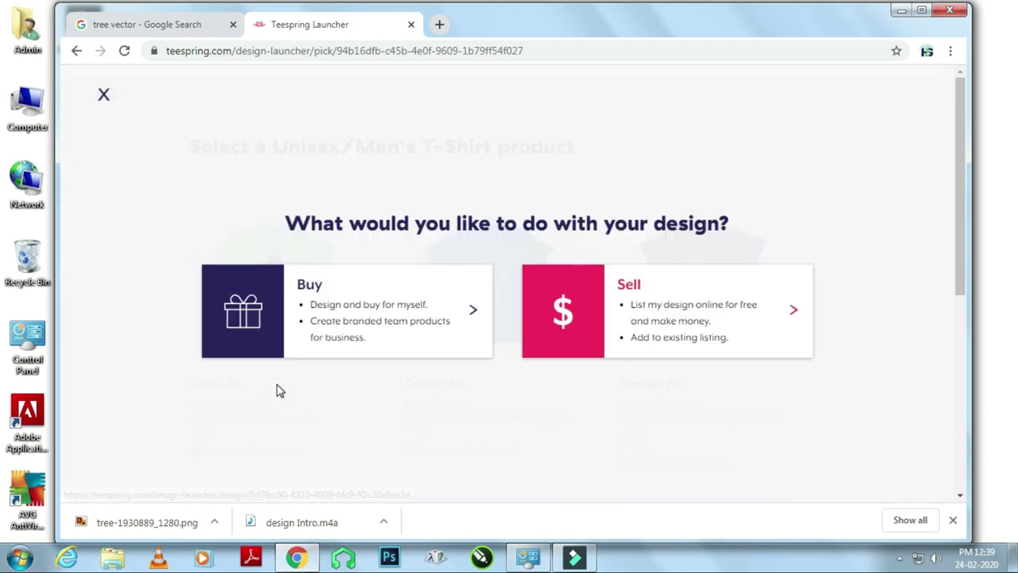
click(611, 303)
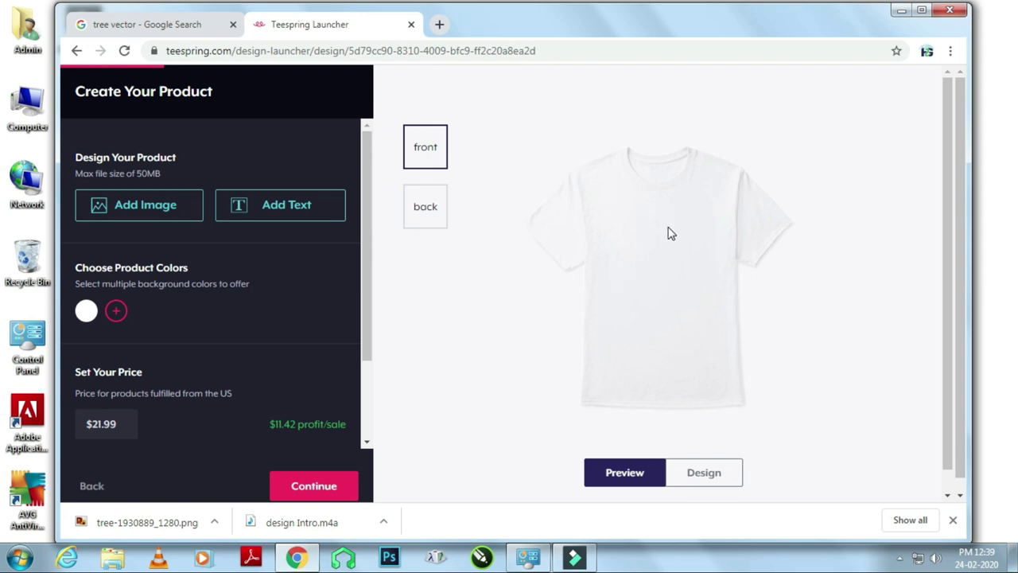
Add black, navy and dark red to the background colors offered for the T-shirt, alongside white.
click(117, 312)
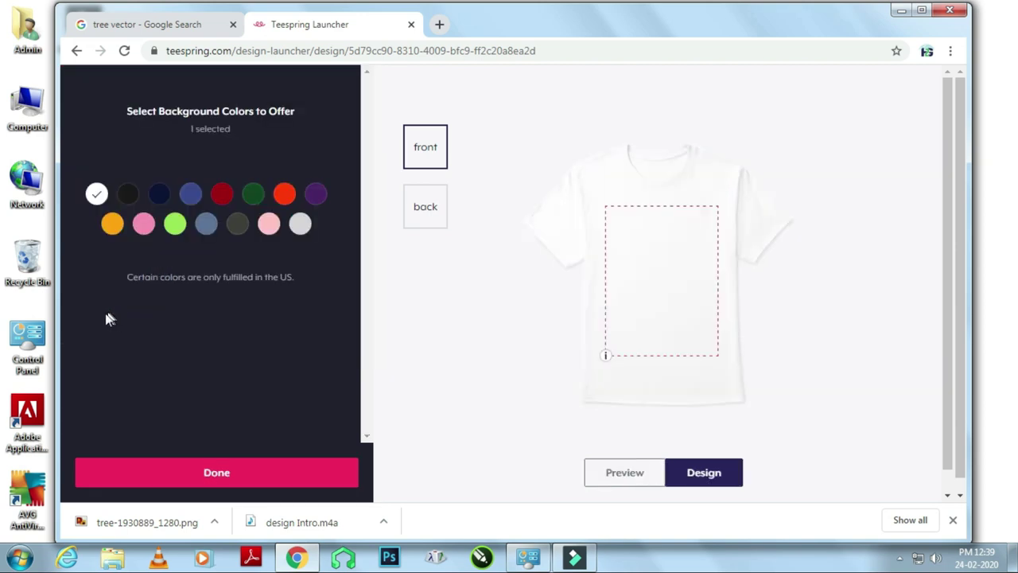
click(127, 194)
click(159, 196)
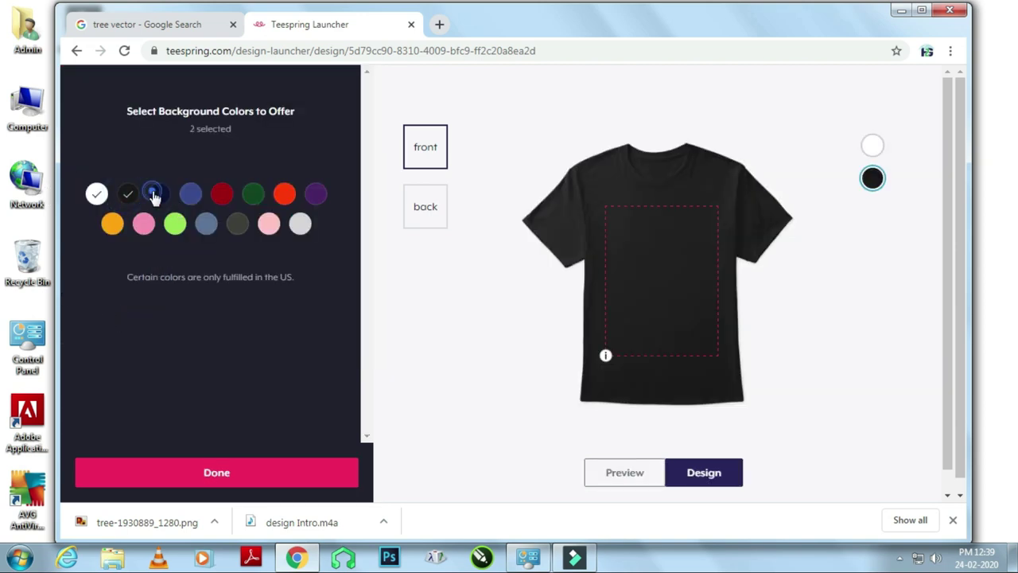
click(222, 196)
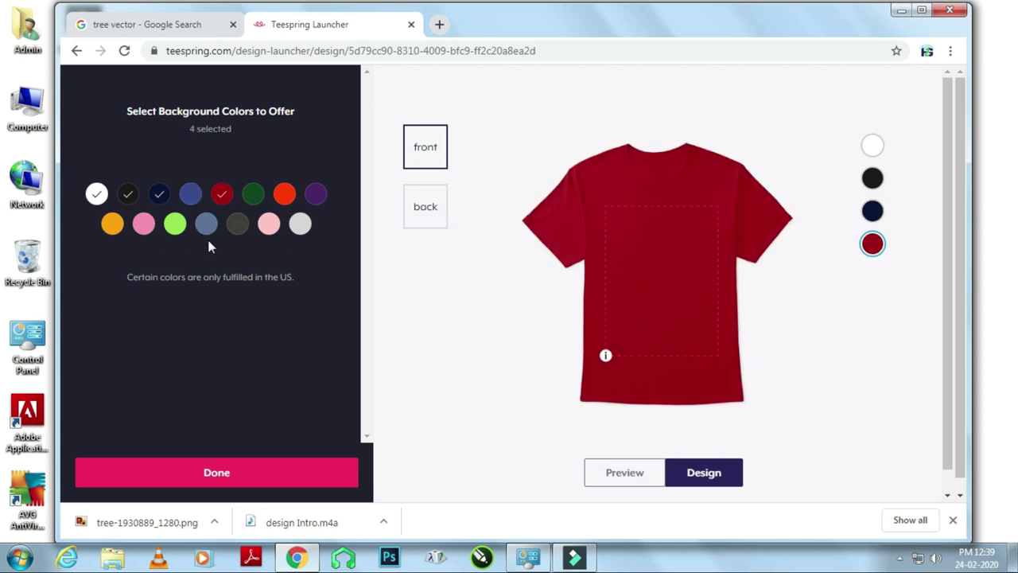